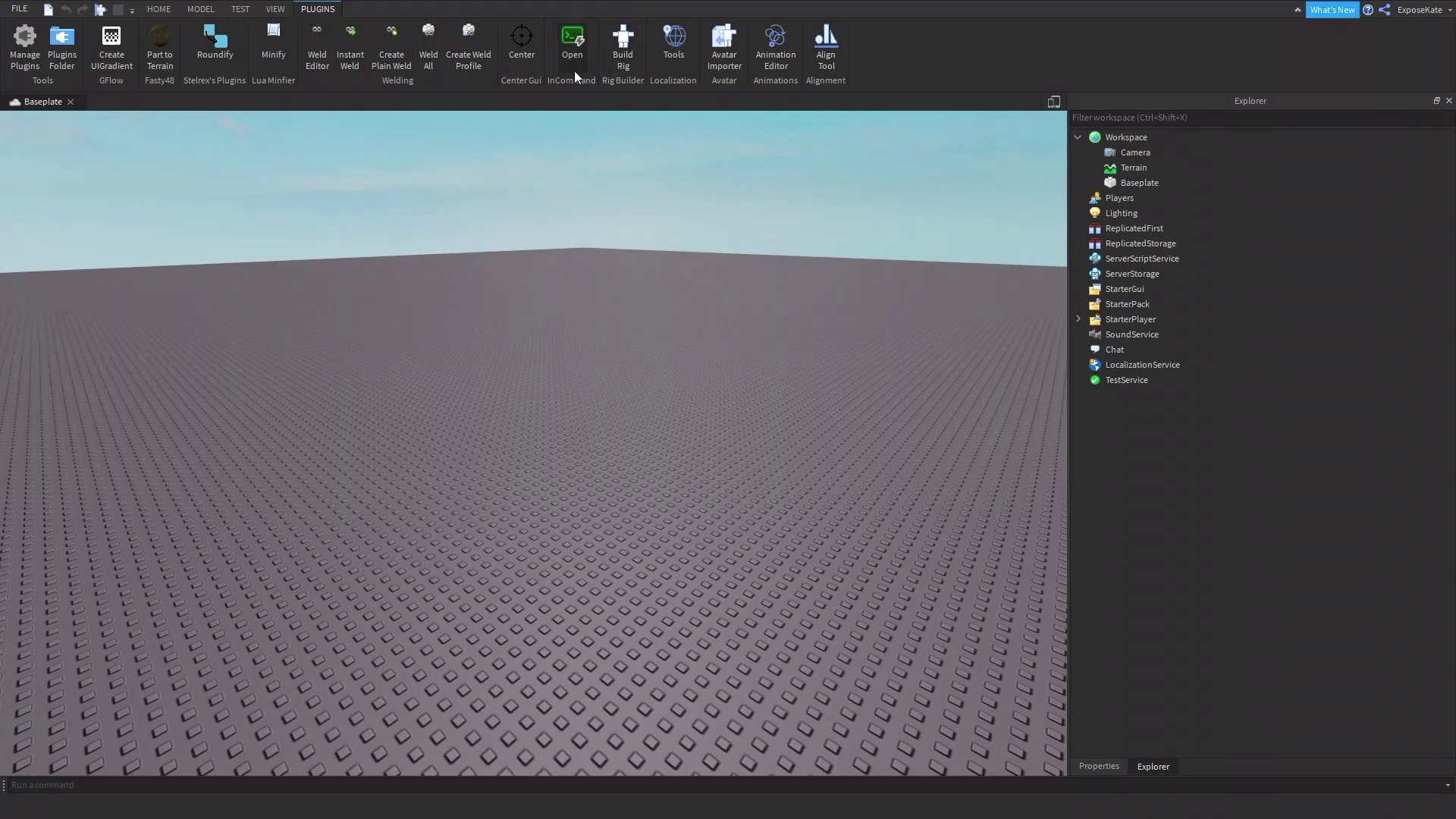
Insert an R15 block-rig Dummy with Build Rig and frame the view on it
left_click(624, 55)
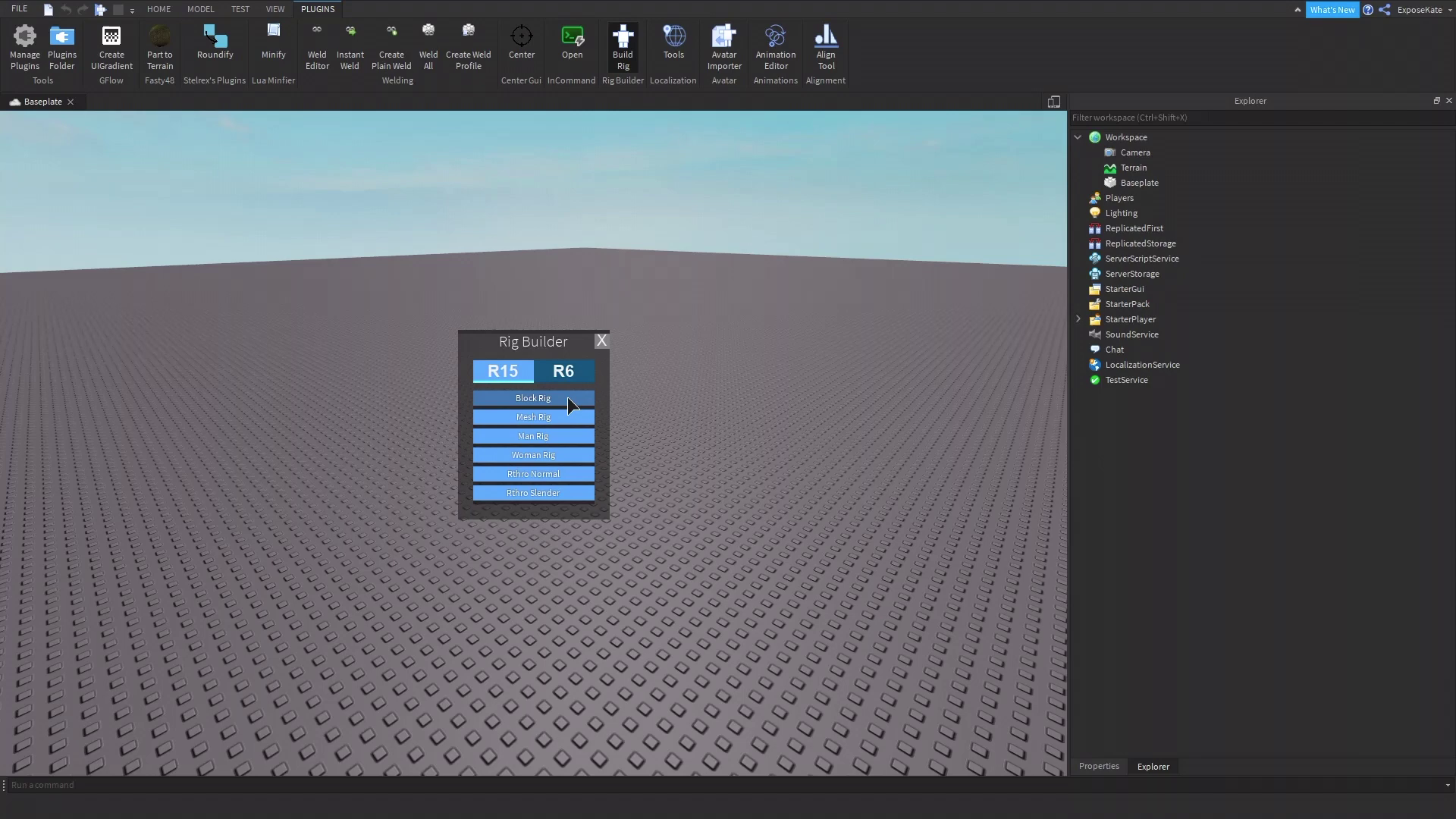
left_click(567, 399)
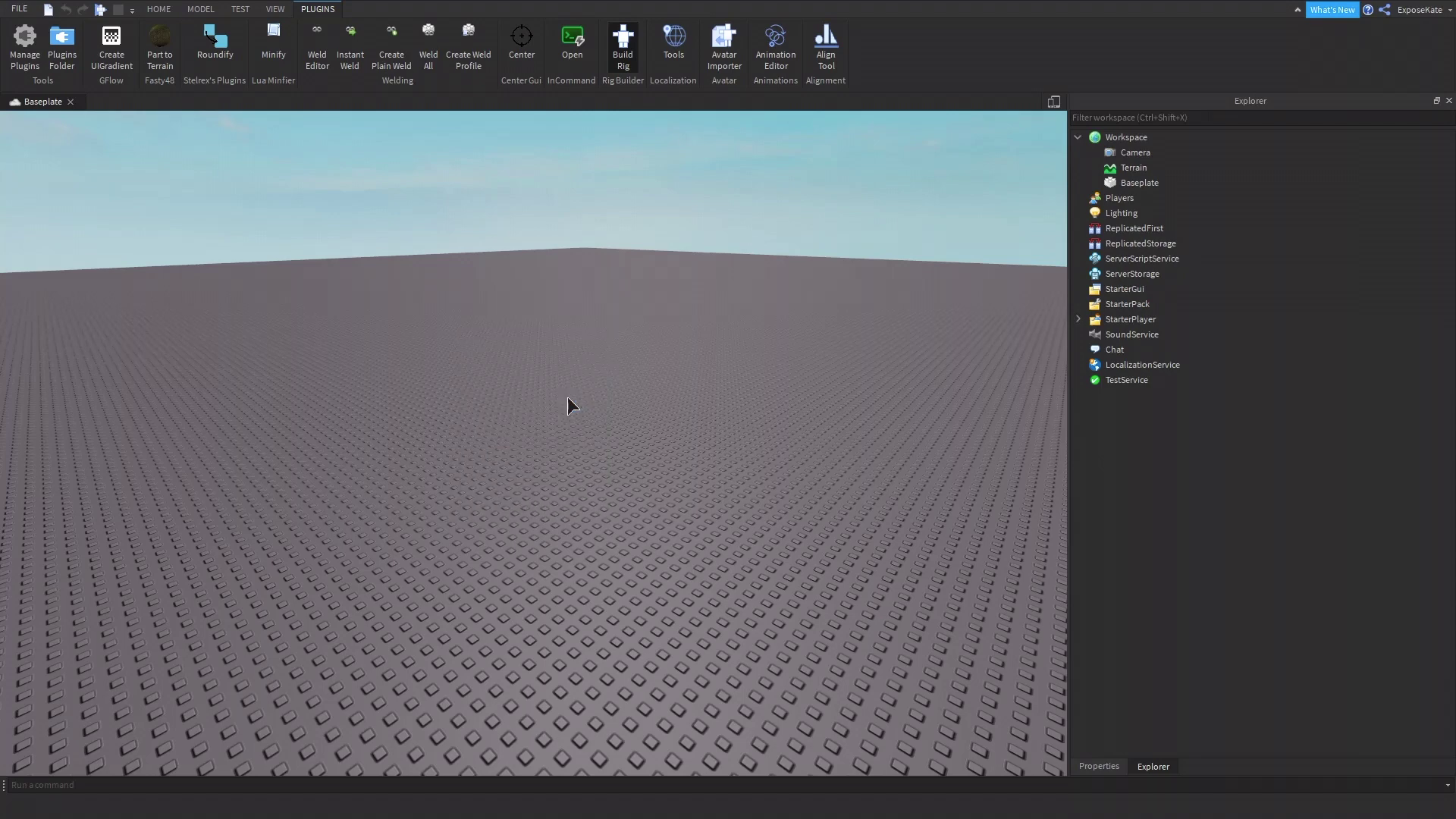
scroll(542, 419, "down", 5)
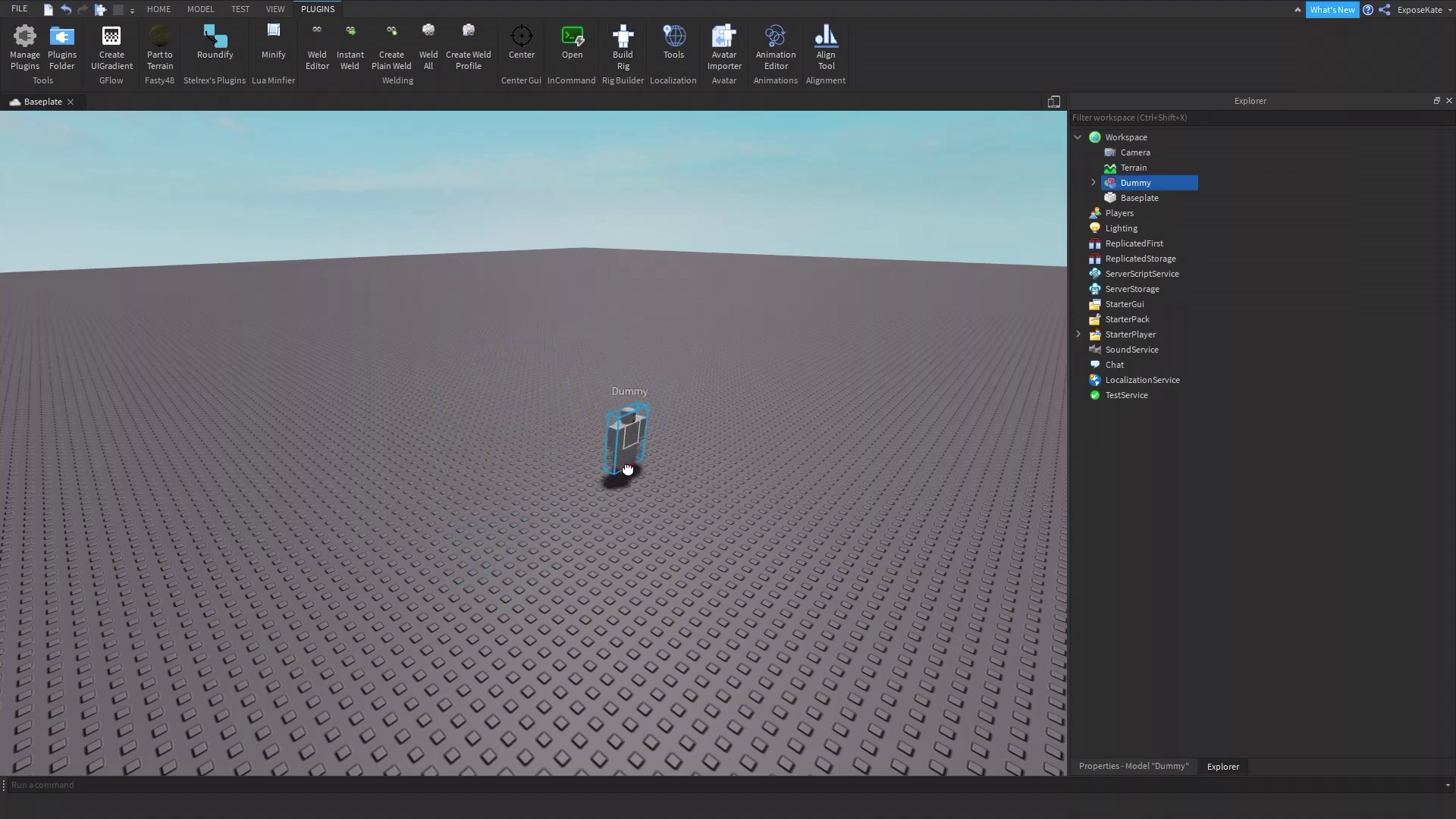
right_click_drag(625, 467, 625, 467)
scroll(626, 467, "up", 6)
scroll(627, 468, "down", 4)
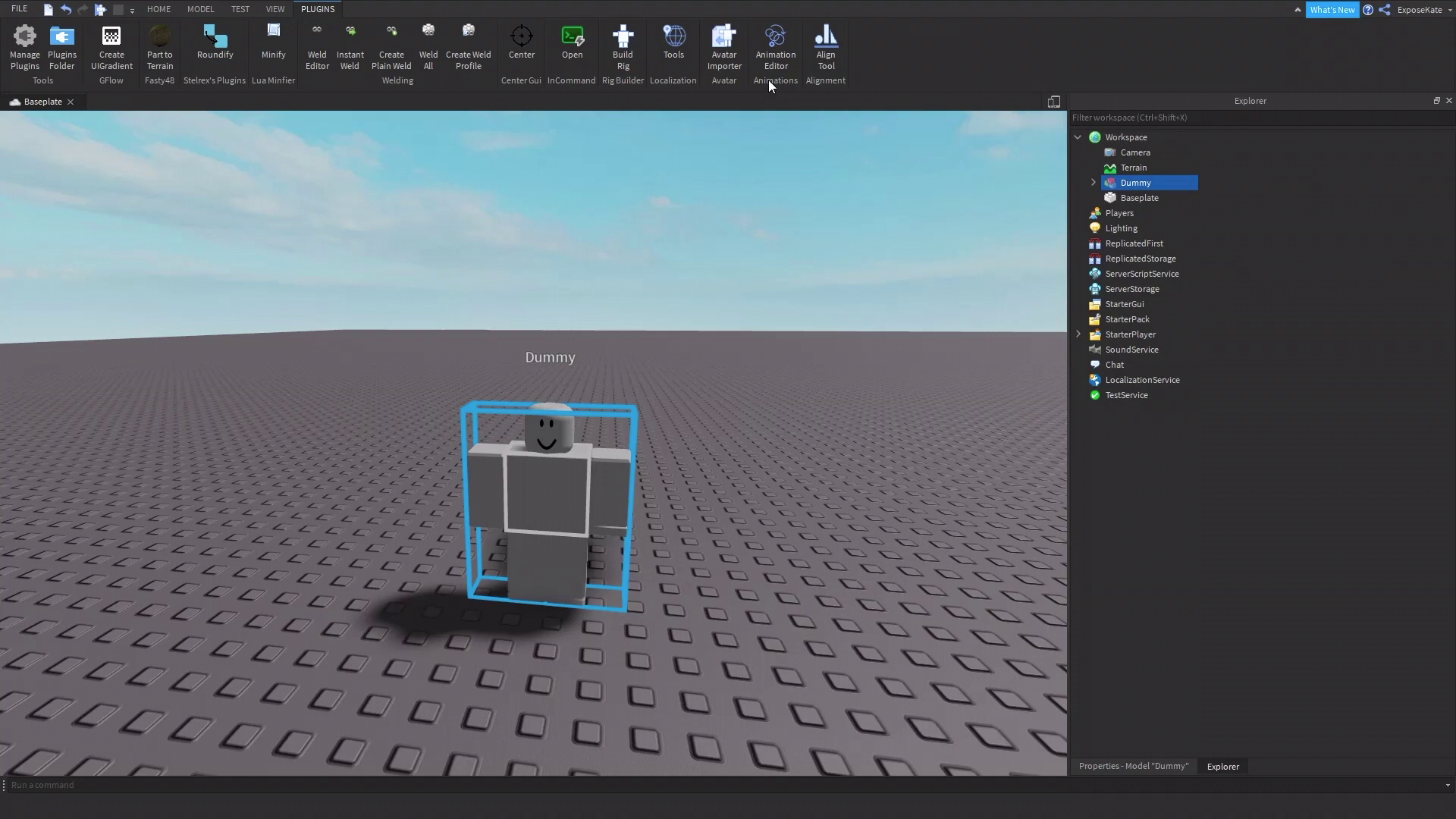
Pick the Dummy in the Animation Editor and create a clip named 'Animation'
left_click(784, 44)
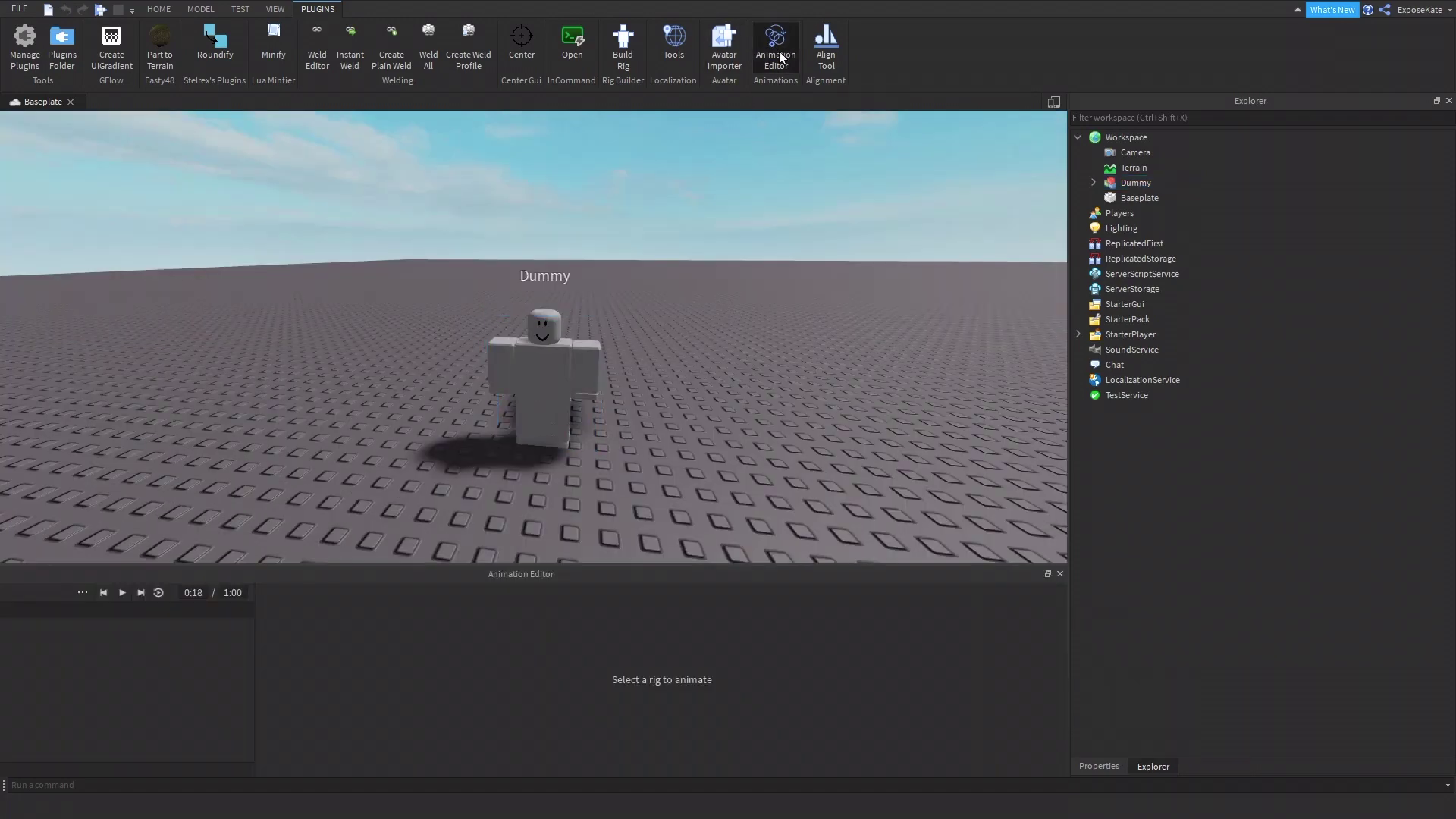
left_click(552, 357)
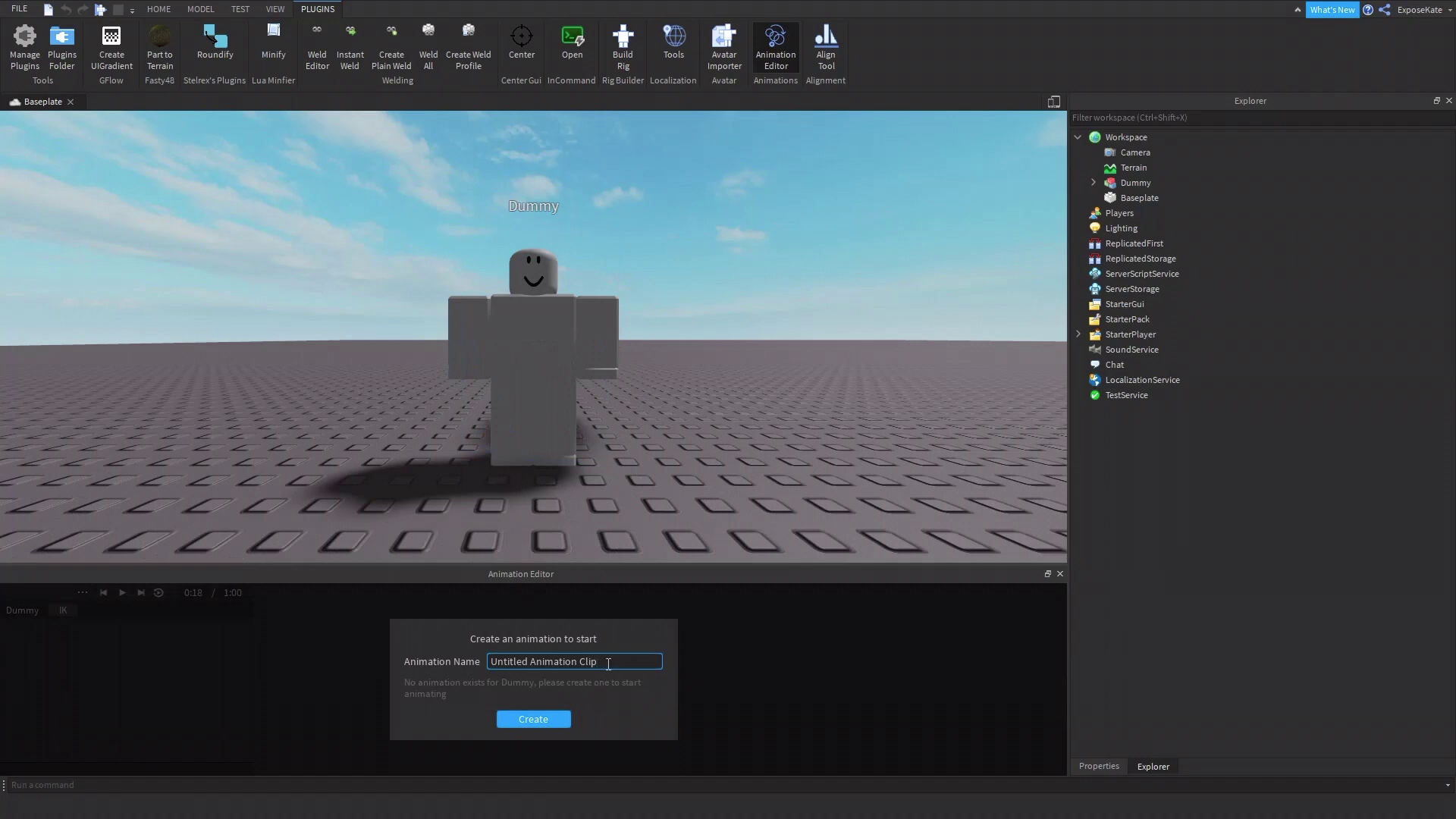
left_click_drag(608, 665, 466, 658)
key("BackSpace")
type("Animation")
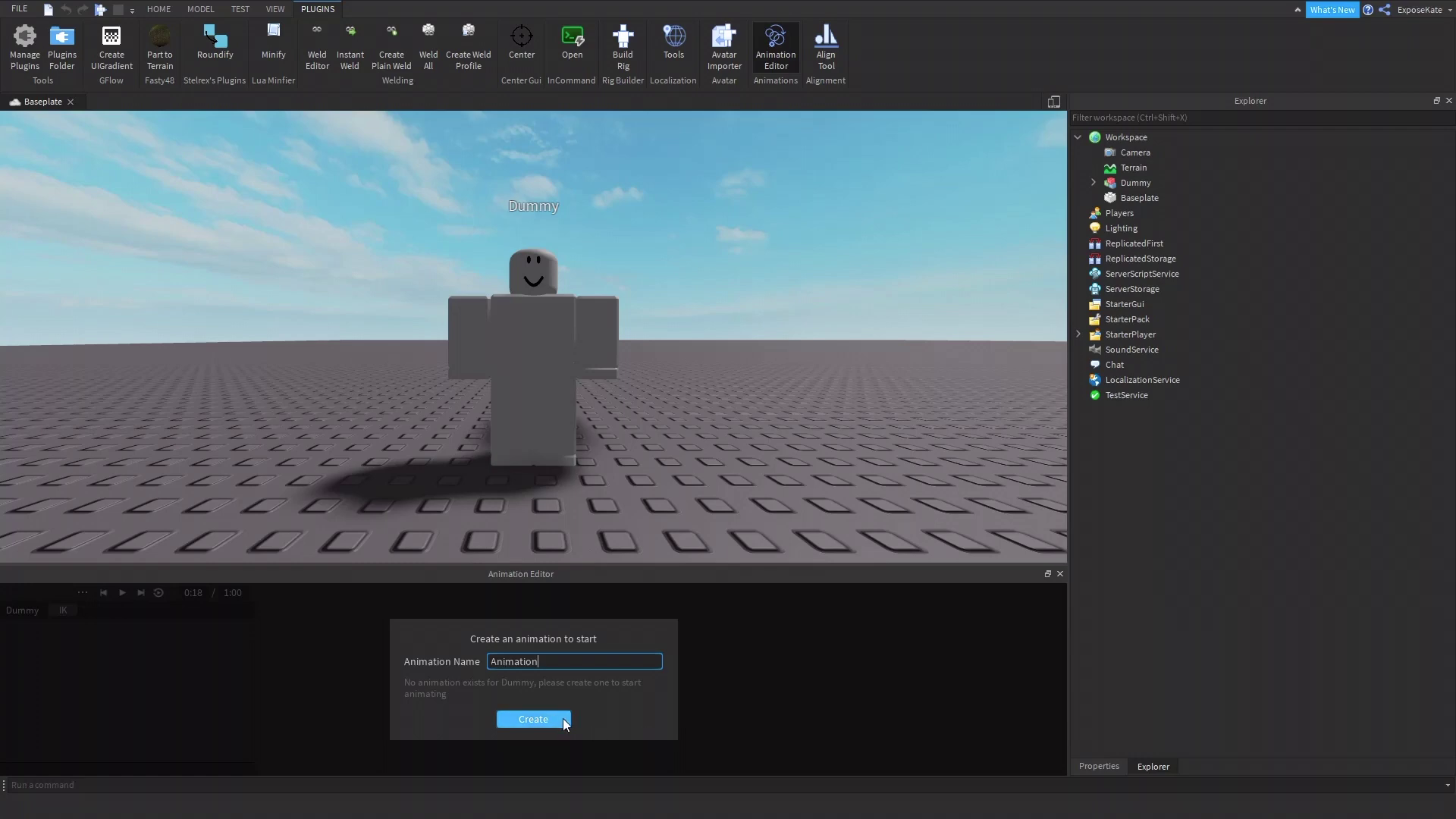
left_click(533, 718)
right_click_drag(539, 274, 539, 275)
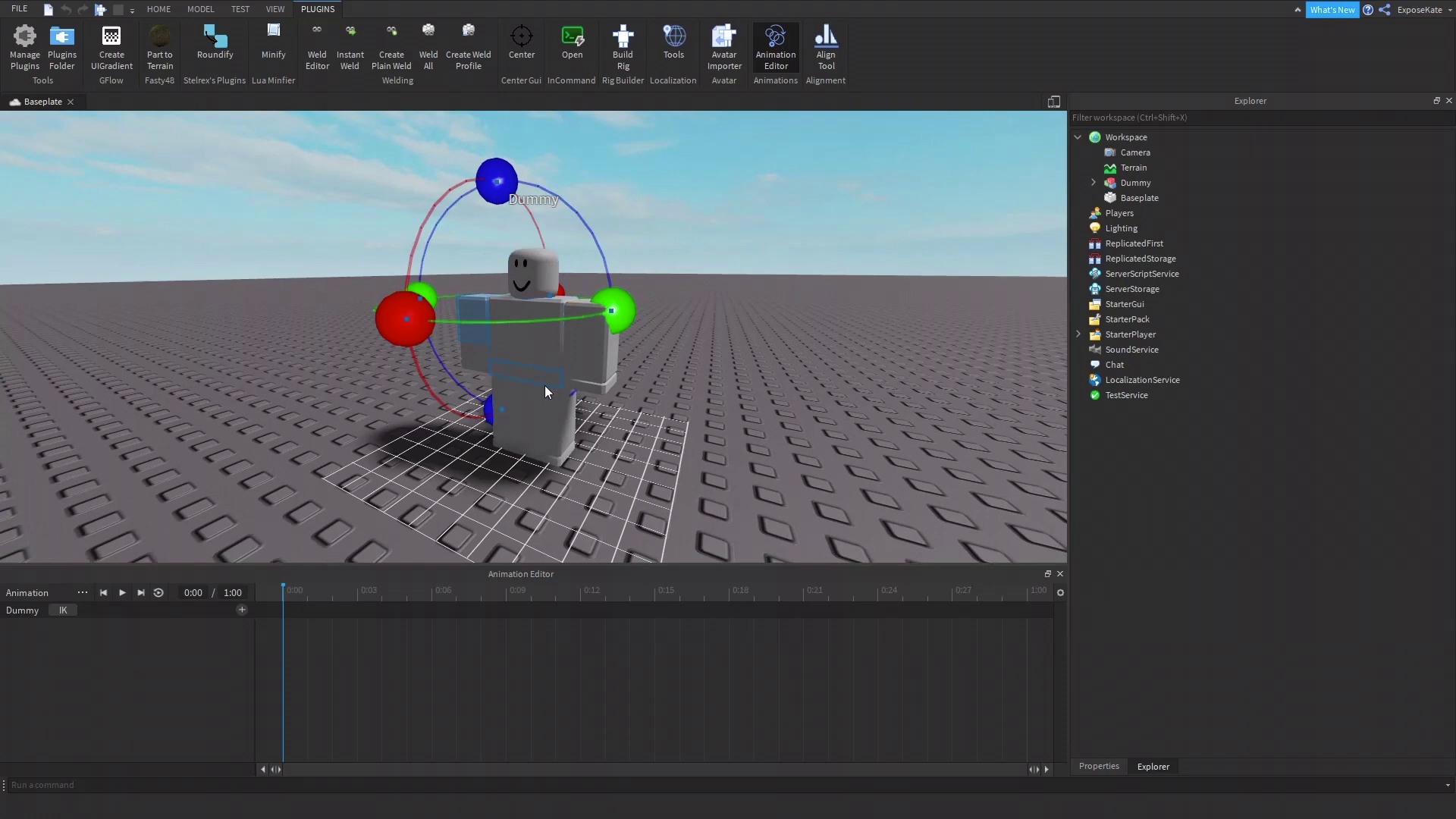
Key the LeftUpperLeg at 0:00 by rotating it and nudging it with Move
right_click_drag(558, 407, 557, 397)
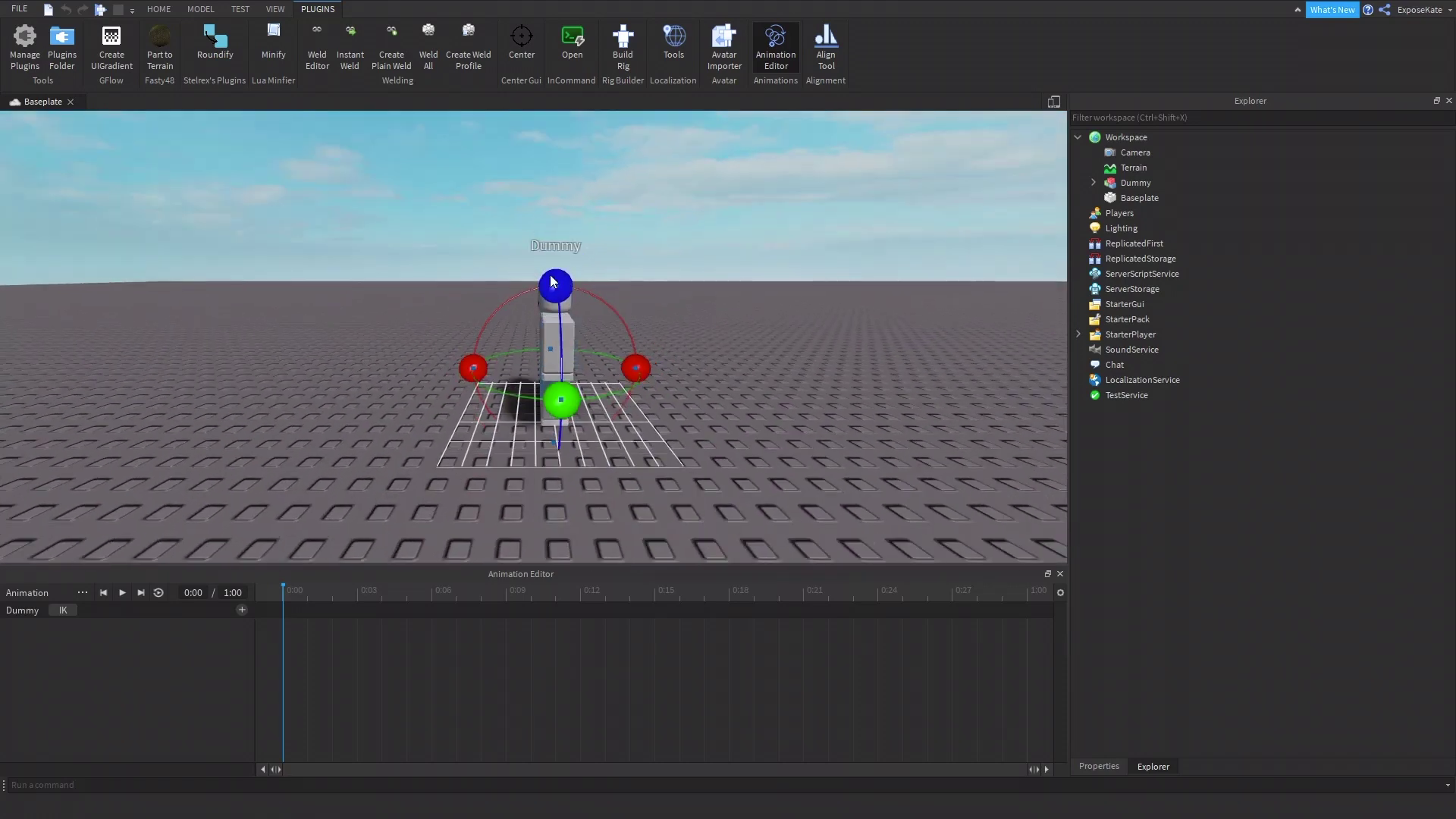
left_click_drag(637, 367, 845, 522)
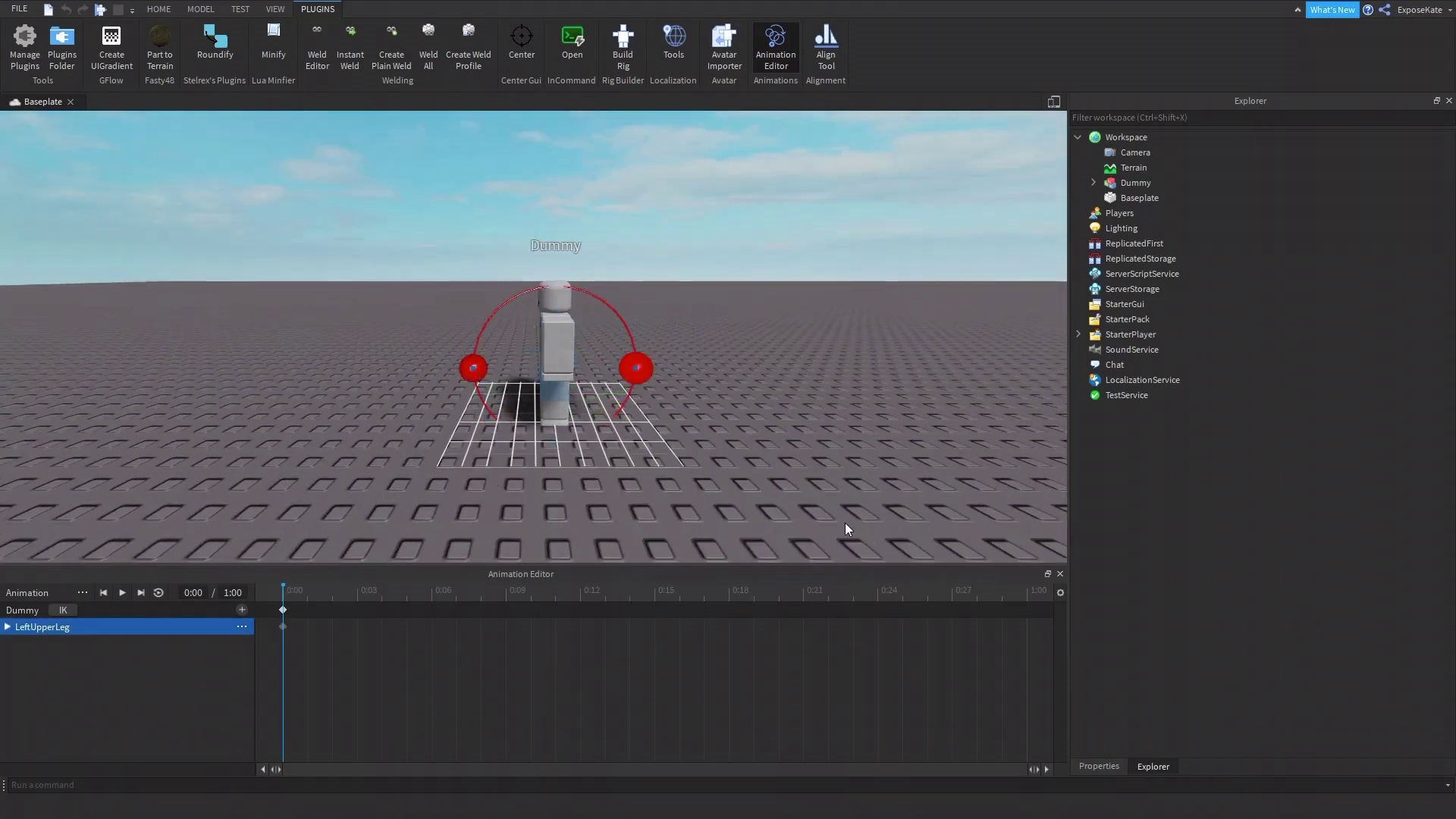
left_click(158, 10)
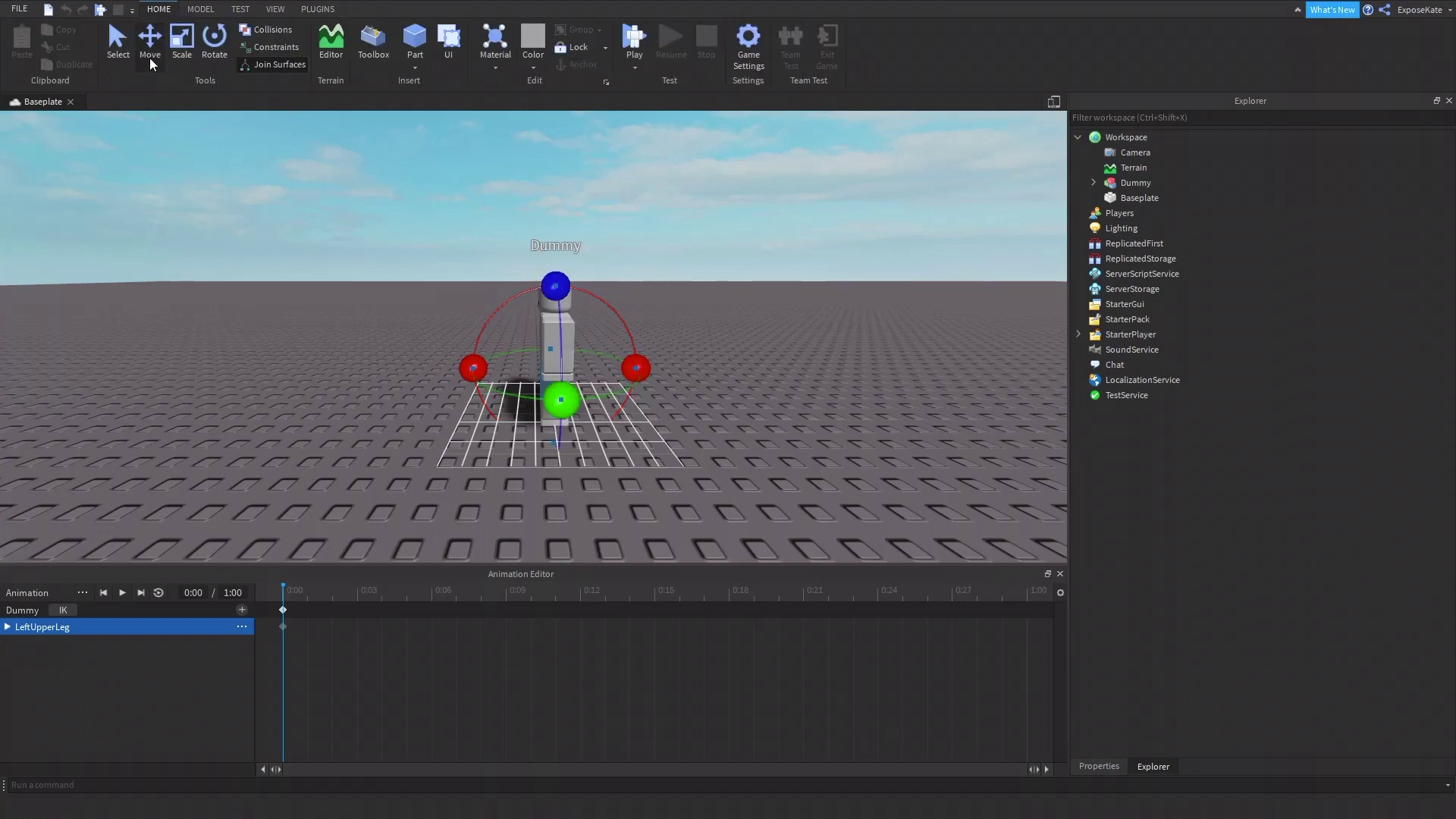
left_click(150, 46)
right_click_drag(210, 114, 470, 294)
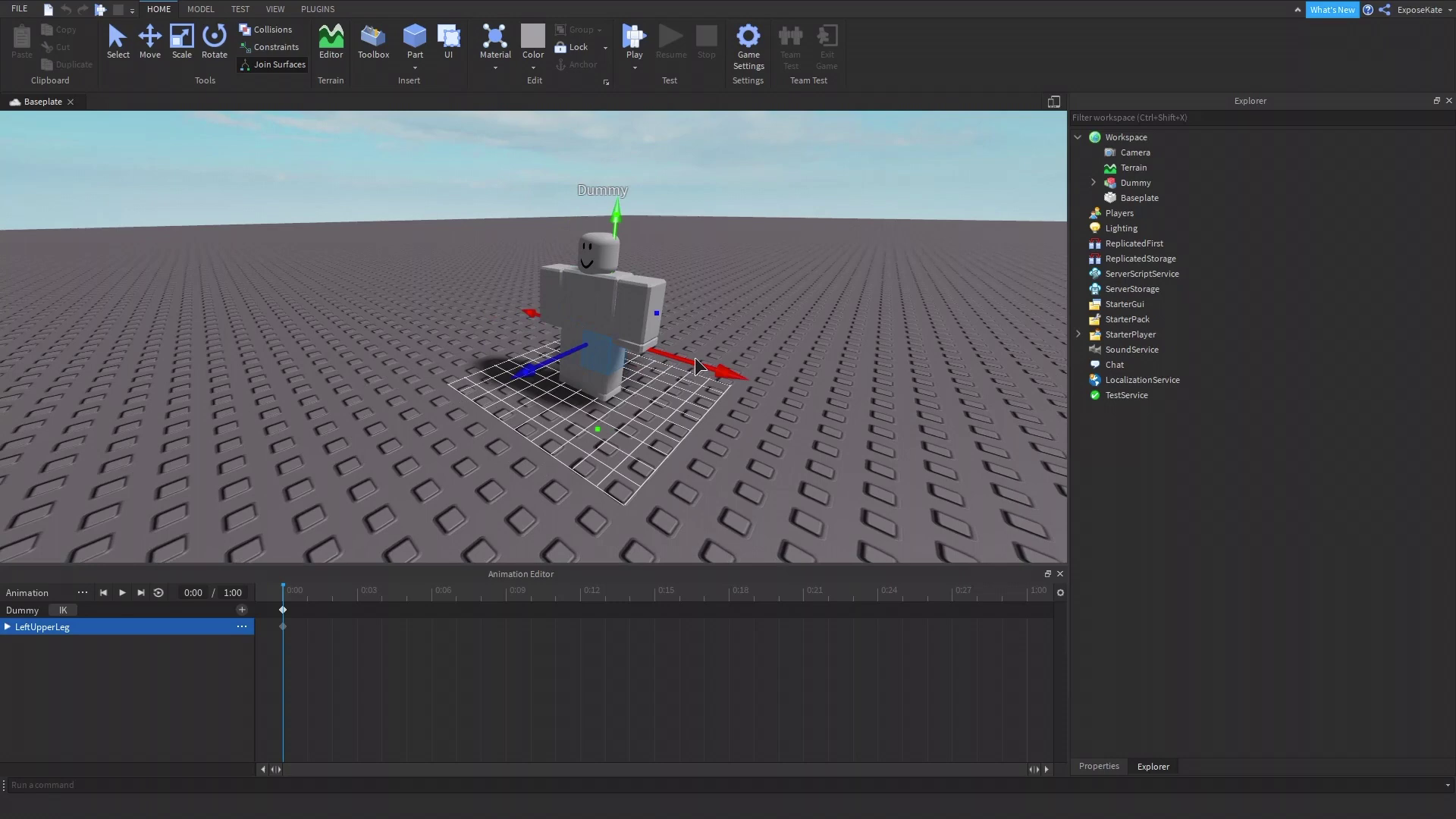
left_click_drag(694, 357, 662, 371)
At 0:09, rotate the LeftUpperArm forward to key its raised pose
left_click(483, 590)
left_click(507, 594)
left_click(648, 309)
right_click_drag(648, 309, 635, 293)
scroll(635, 293, "down", 3)
key("w")
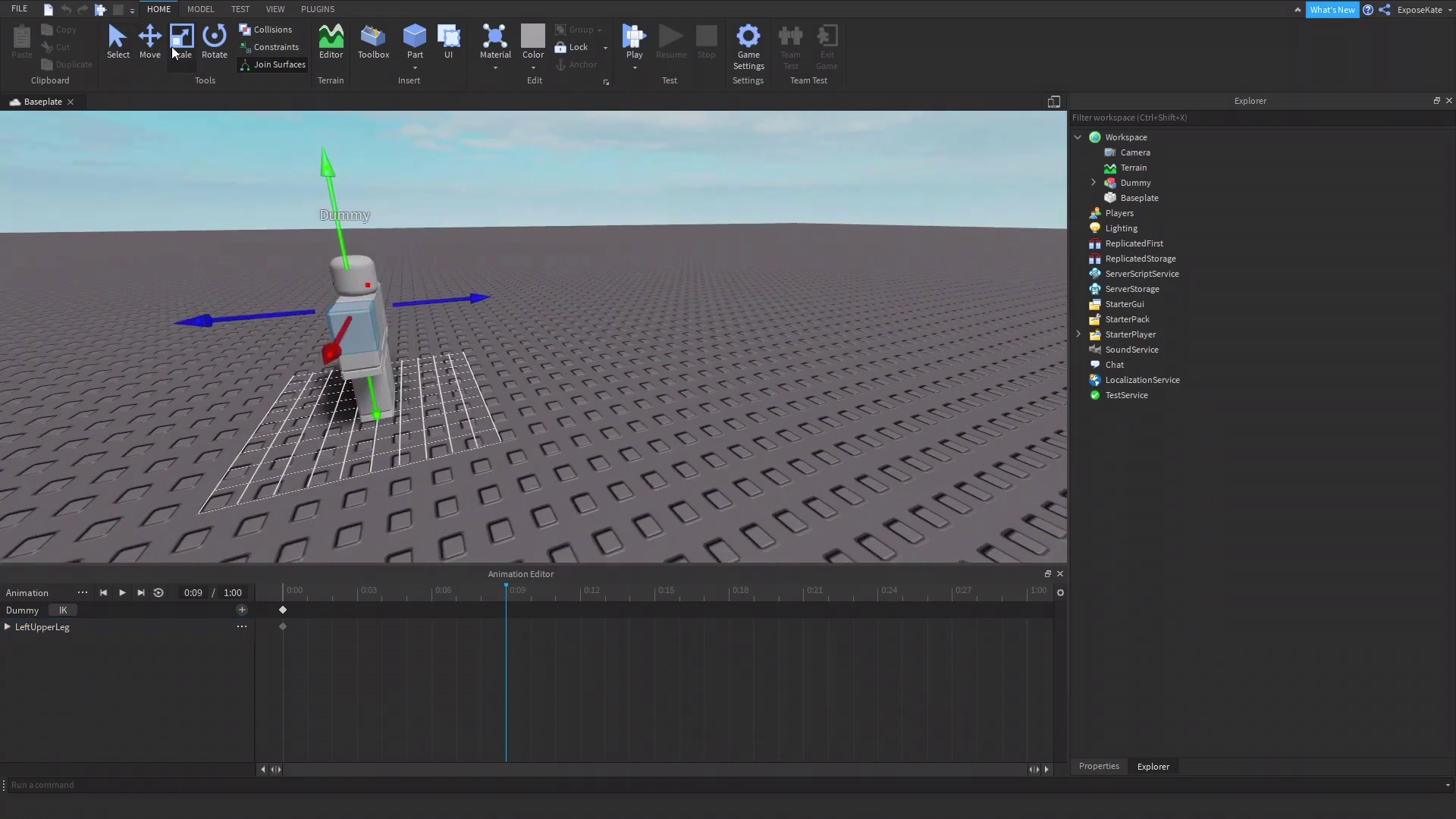
left_click(215, 35)
scroll(389, 166, "down", 2)
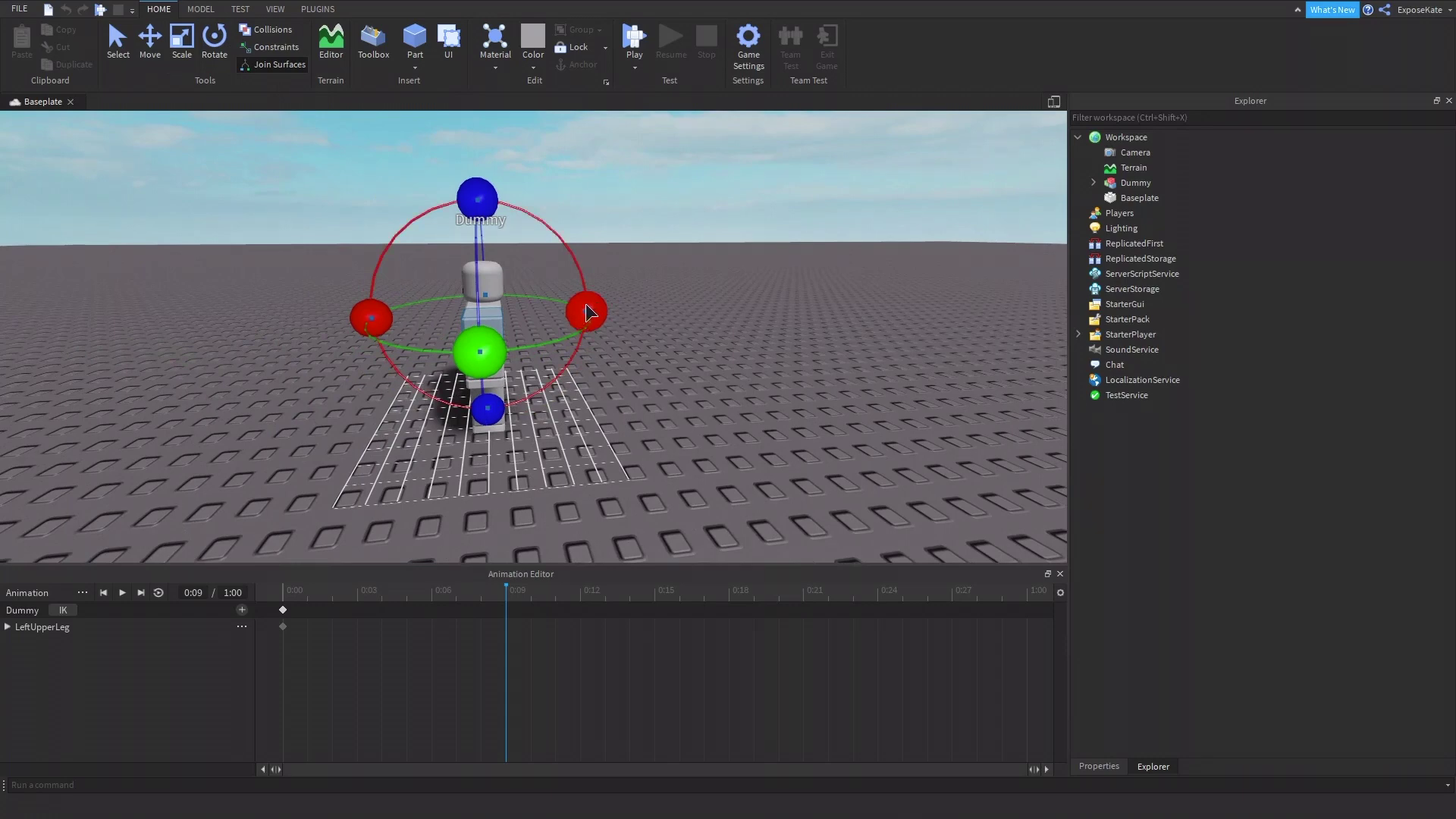
left_click_drag(586, 303, 586, 316)
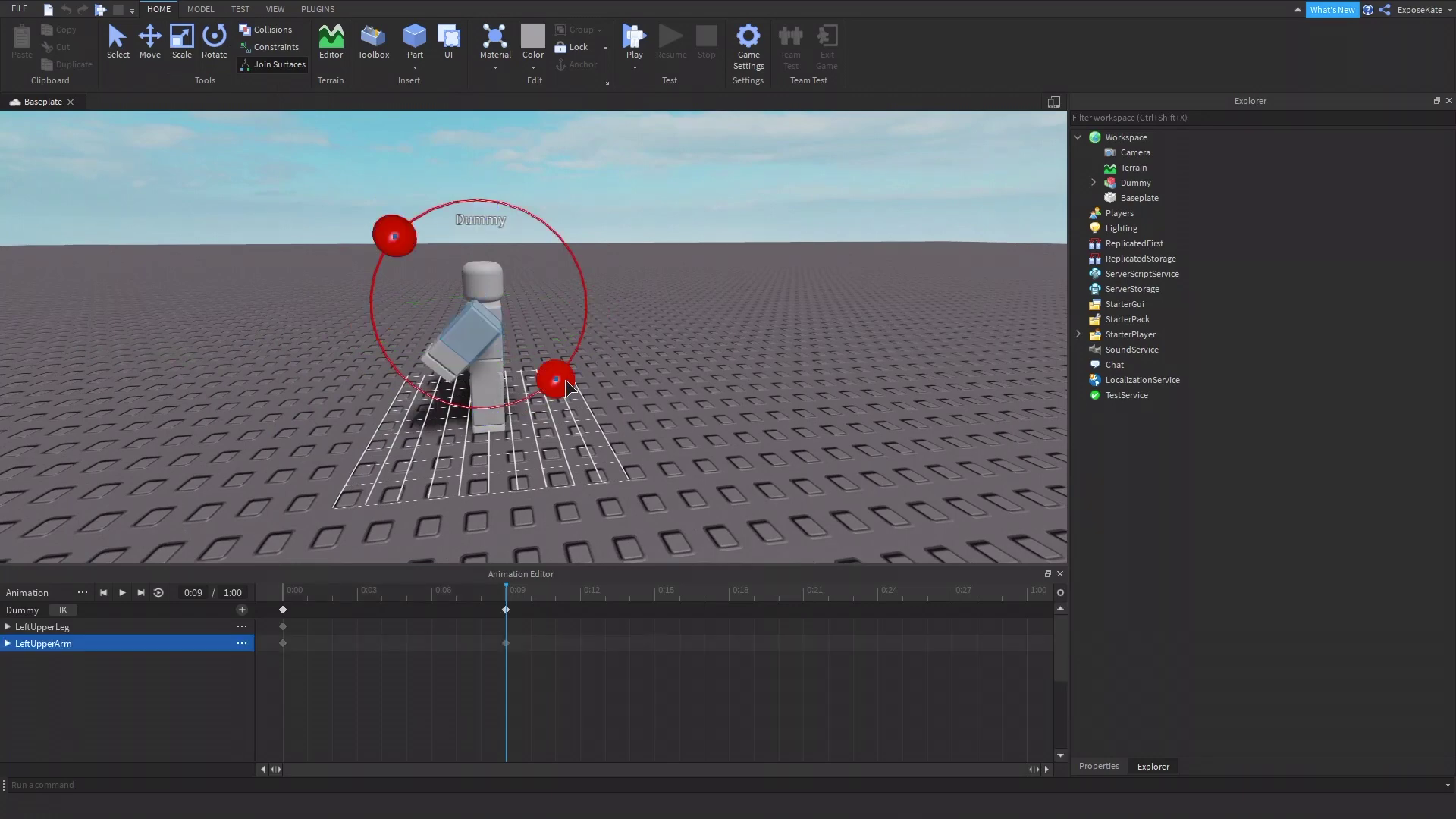
Bend the LeftLowerArm at 0:09 to finish the raised-arm pose
left_click_drag(566, 379, 565, 379)
scroll(544, 375, "up", 5)
right_click_drag(538, 369, 538, 374)
scroll(539, 375, "down", 5)
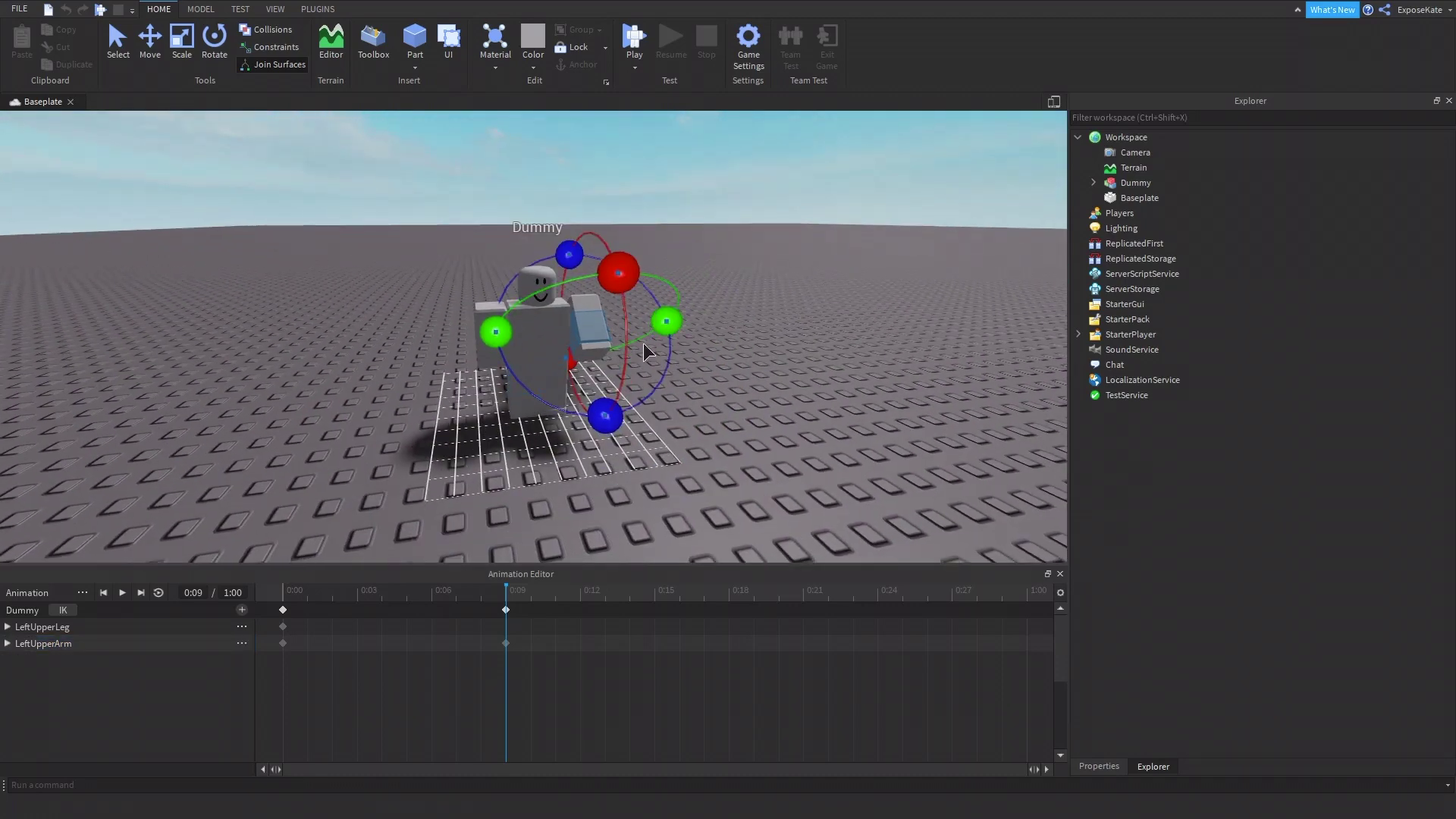
left_click_drag(606, 417, 552, 440)
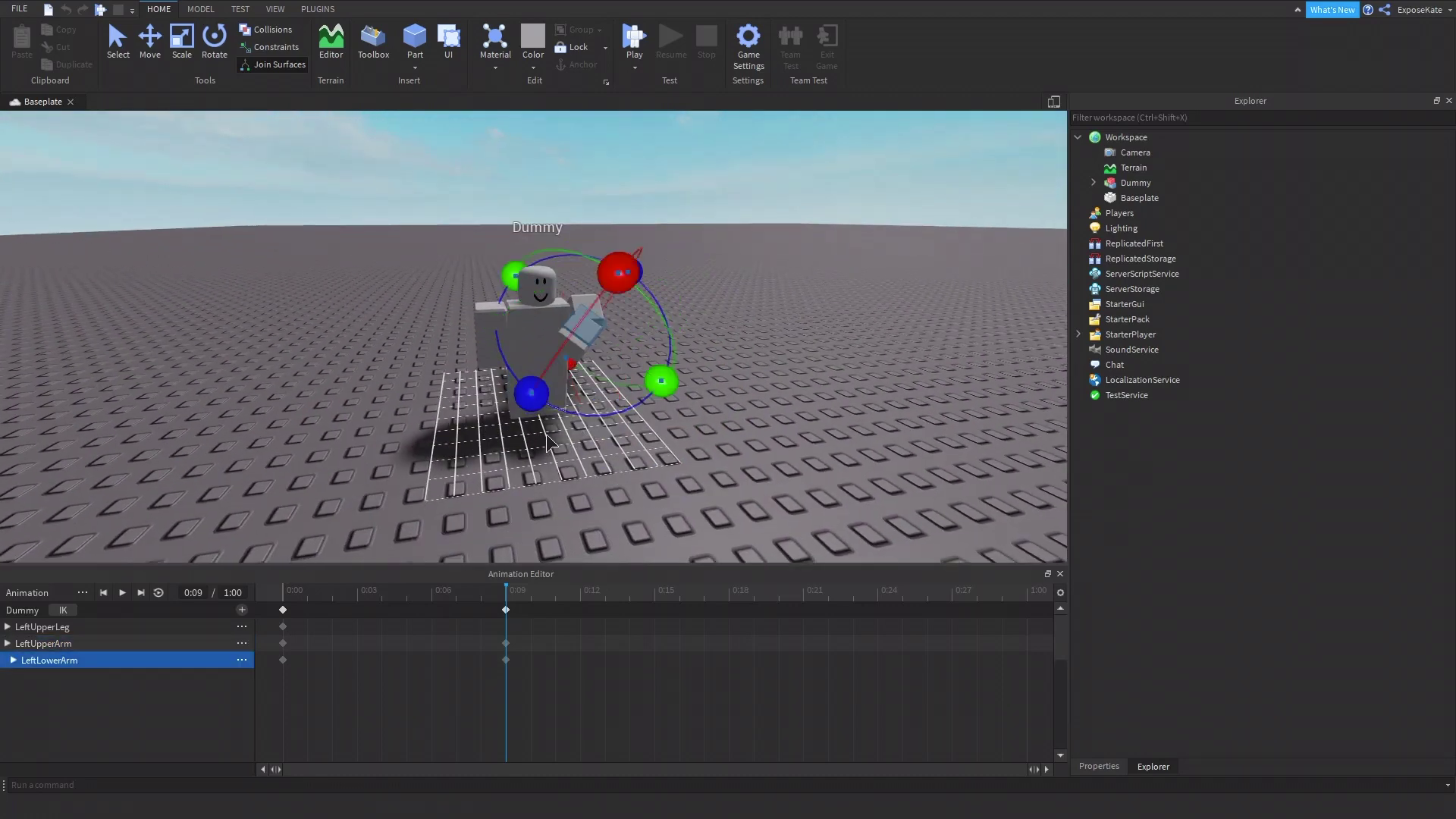
Preview the clip, then drag the 0:09 arm keyframes back to 0:04
left_click(284, 595)
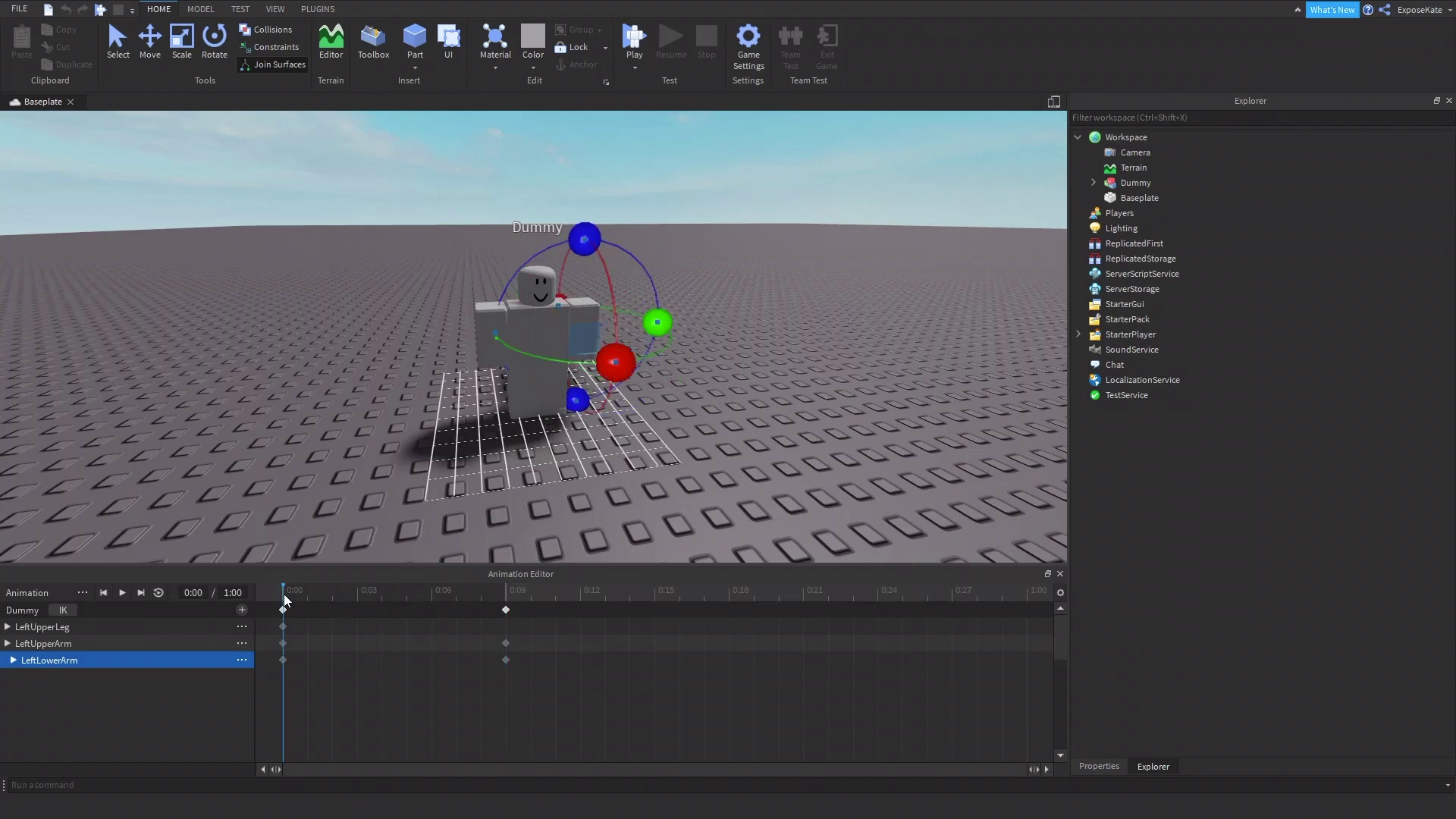
left_click(120, 593)
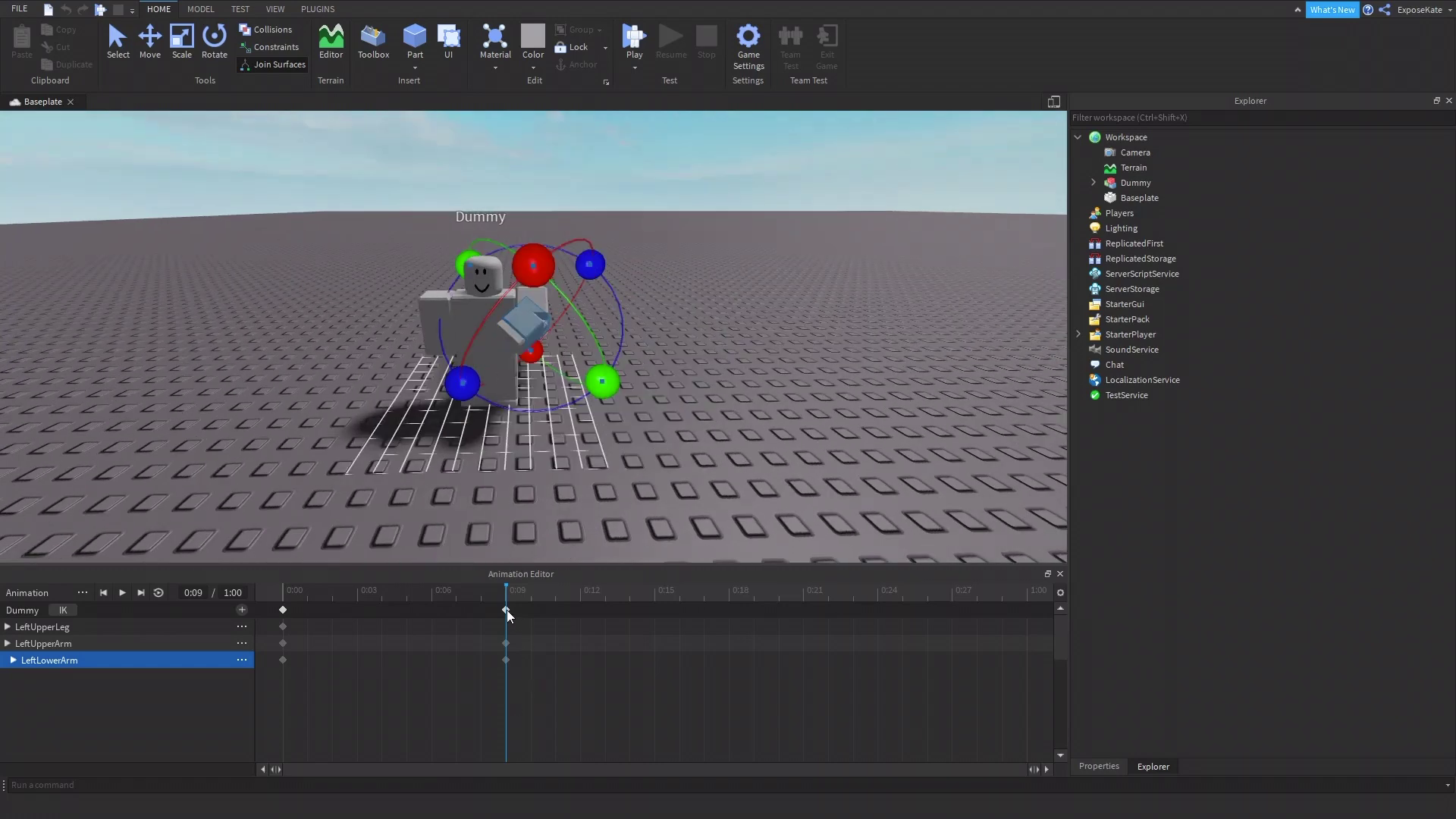
left_click(506, 609)
left_click_drag(505, 610, 1076, 612)
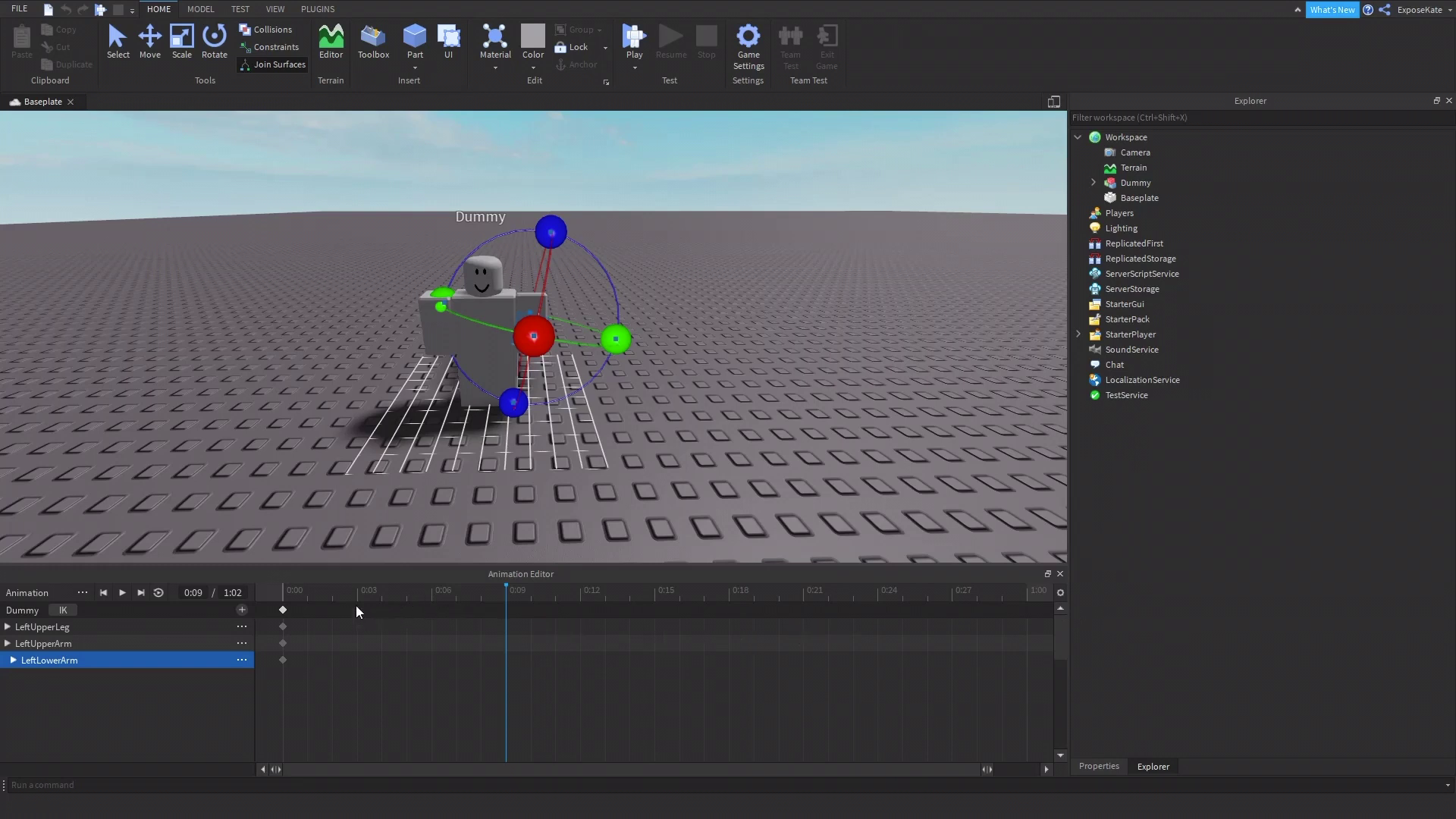
left_click_drag(861, 771, 987, 739)
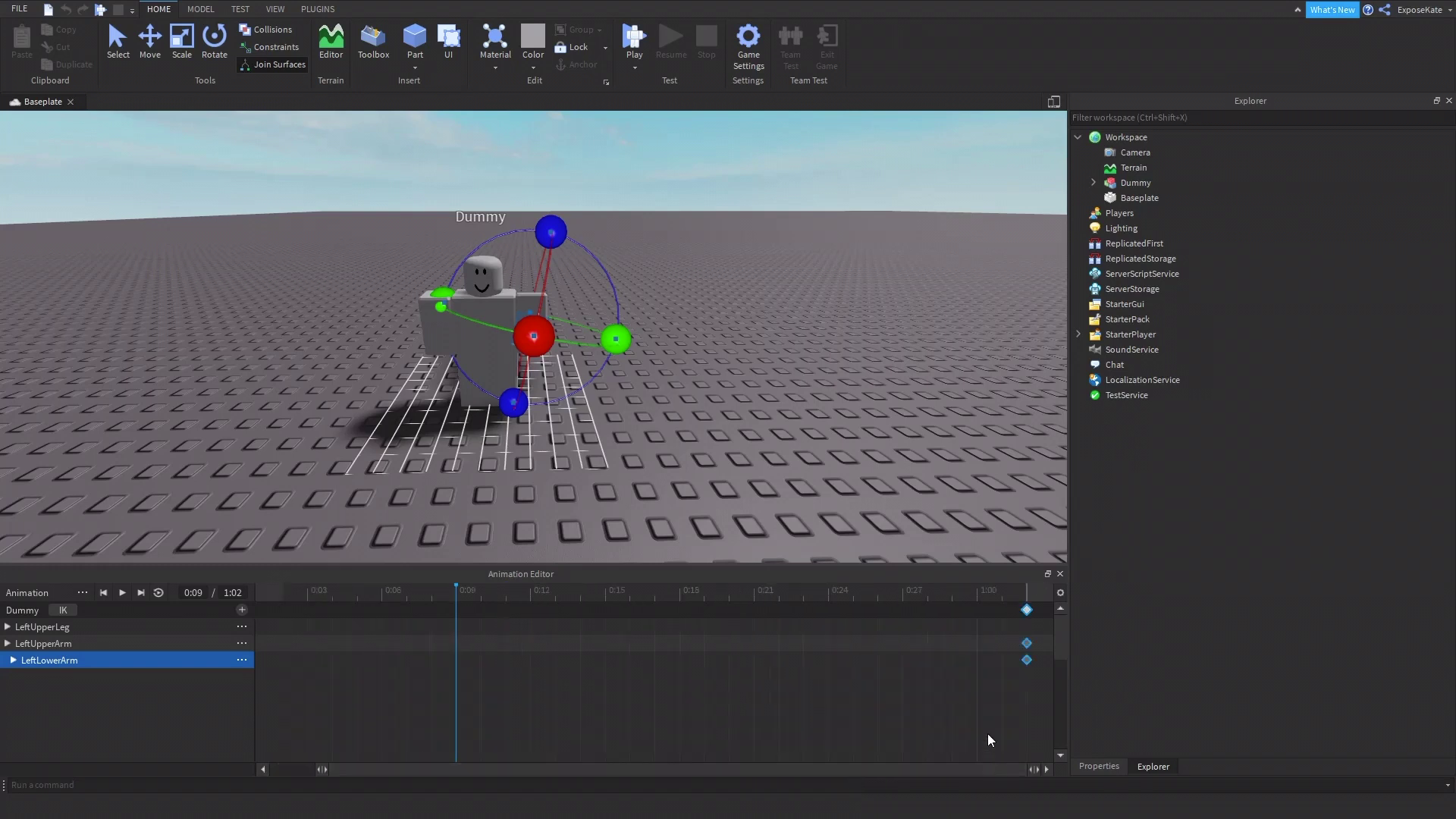
left_click_drag(1029, 614, 323, 666)
left_click_drag(483, 768, 384, 768)
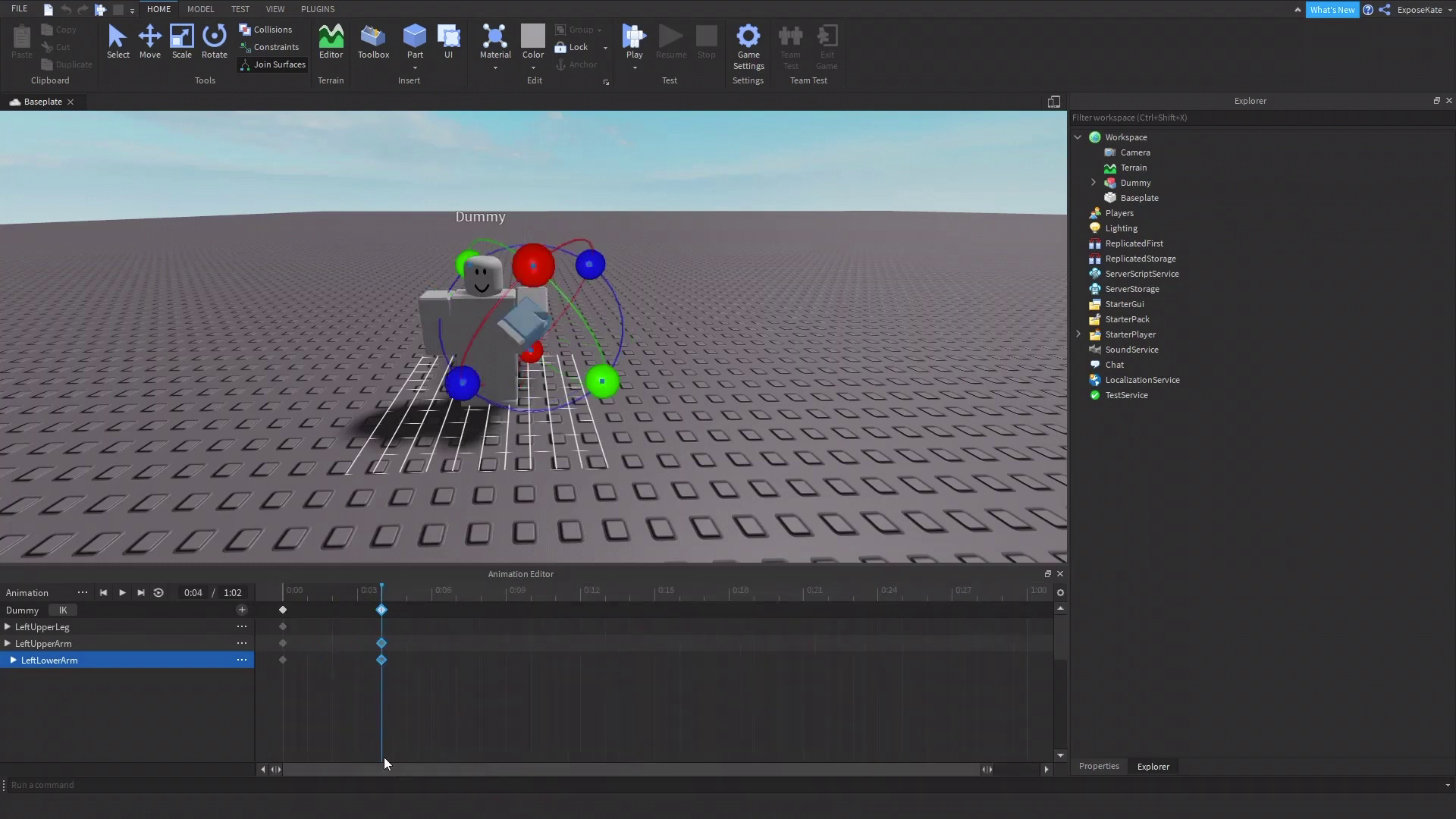
Preview from 0:00, then rotate the LeftUpperArm to key it at 0:09
left_click(286, 596)
left_click(122, 593)
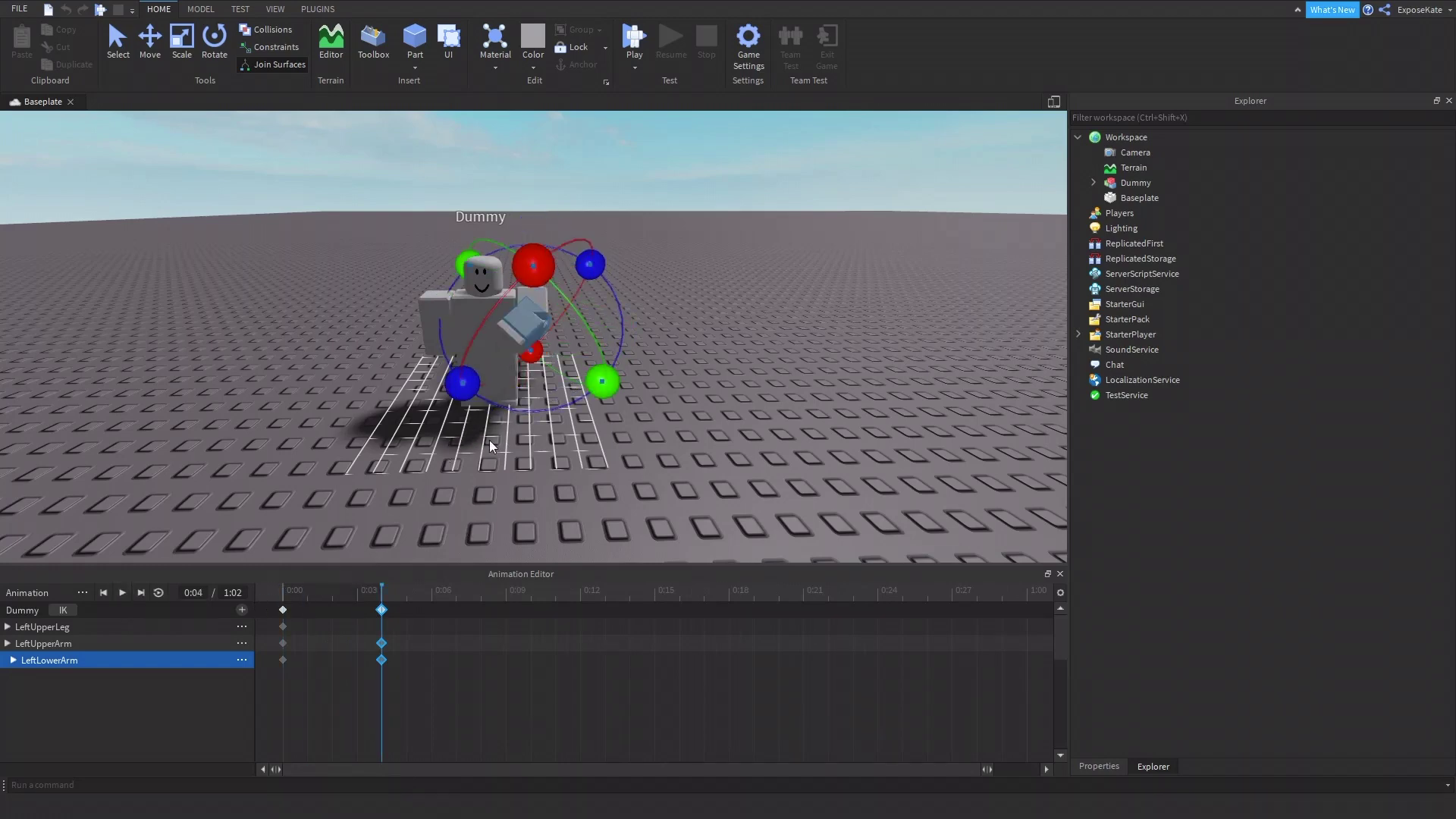
left_click(533, 303)
right_click_drag(534, 304, 533, 303)
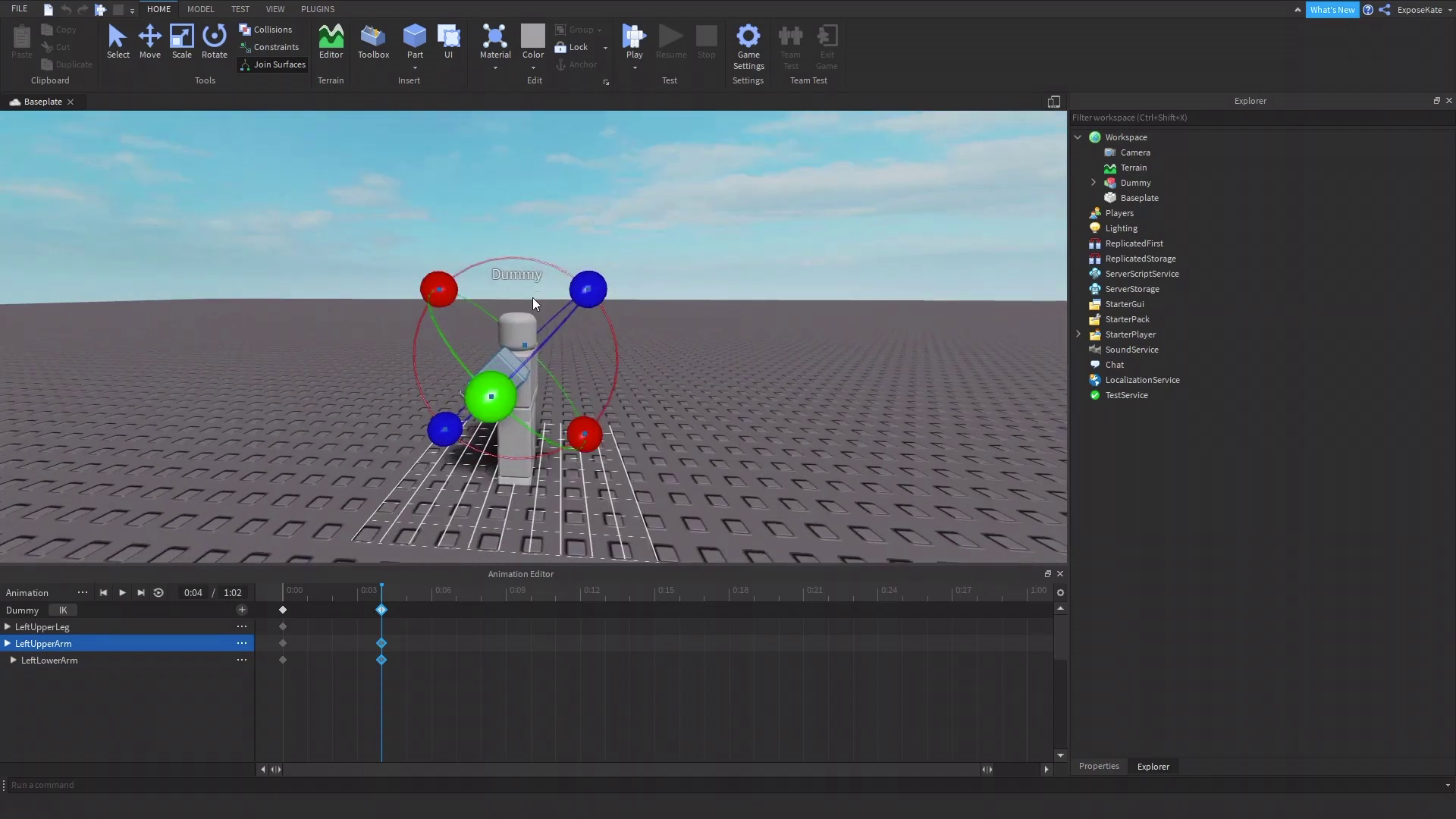
left_click(506, 591)
left_click_drag(589, 433, 413, 476)
Rotate the RightUpperArm and RightLowerArm to add their keyframes at 0:09
right_click_drag(413, 476, 413, 476)
scroll(412, 476, "down", 5)
scroll(413, 476, "up", 3)
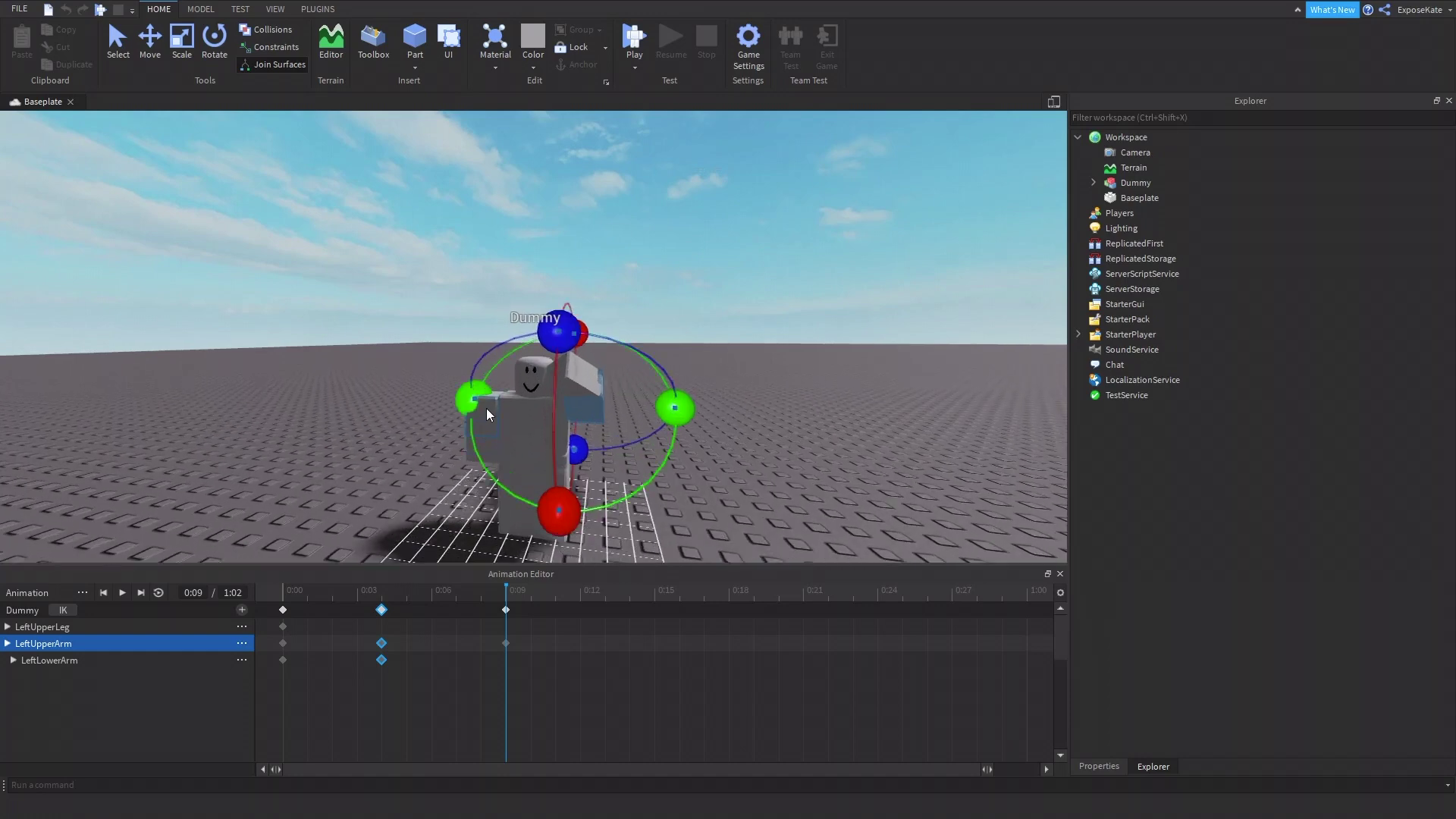
scroll(492, 422, "down", 2)
right_click_drag(492, 421, 491, 408)
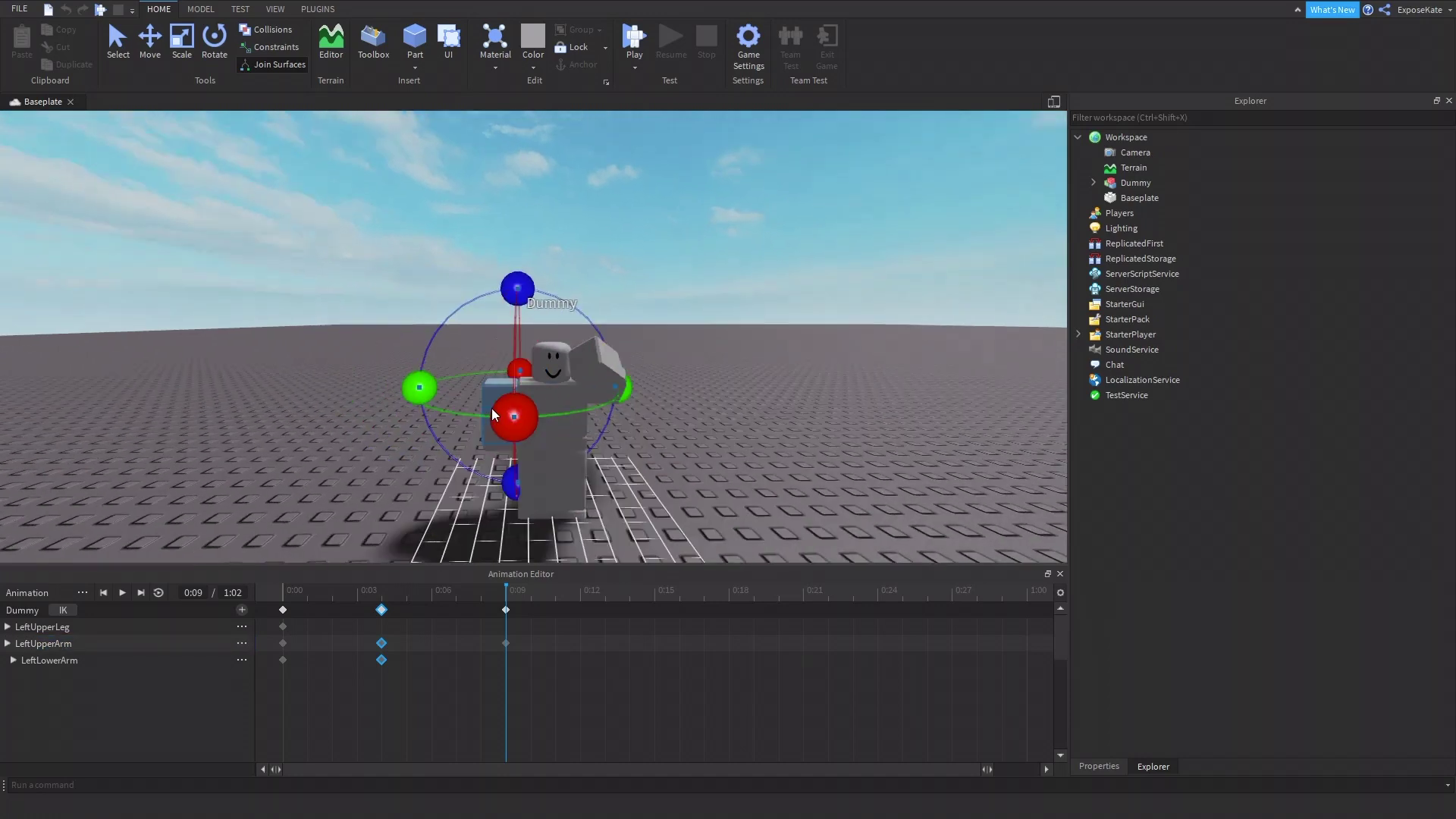
scroll(523, 299, "up", 2)
left_click_drag(523, 301, 466, 410)
right_click_drag(466, 409, 461, 373)
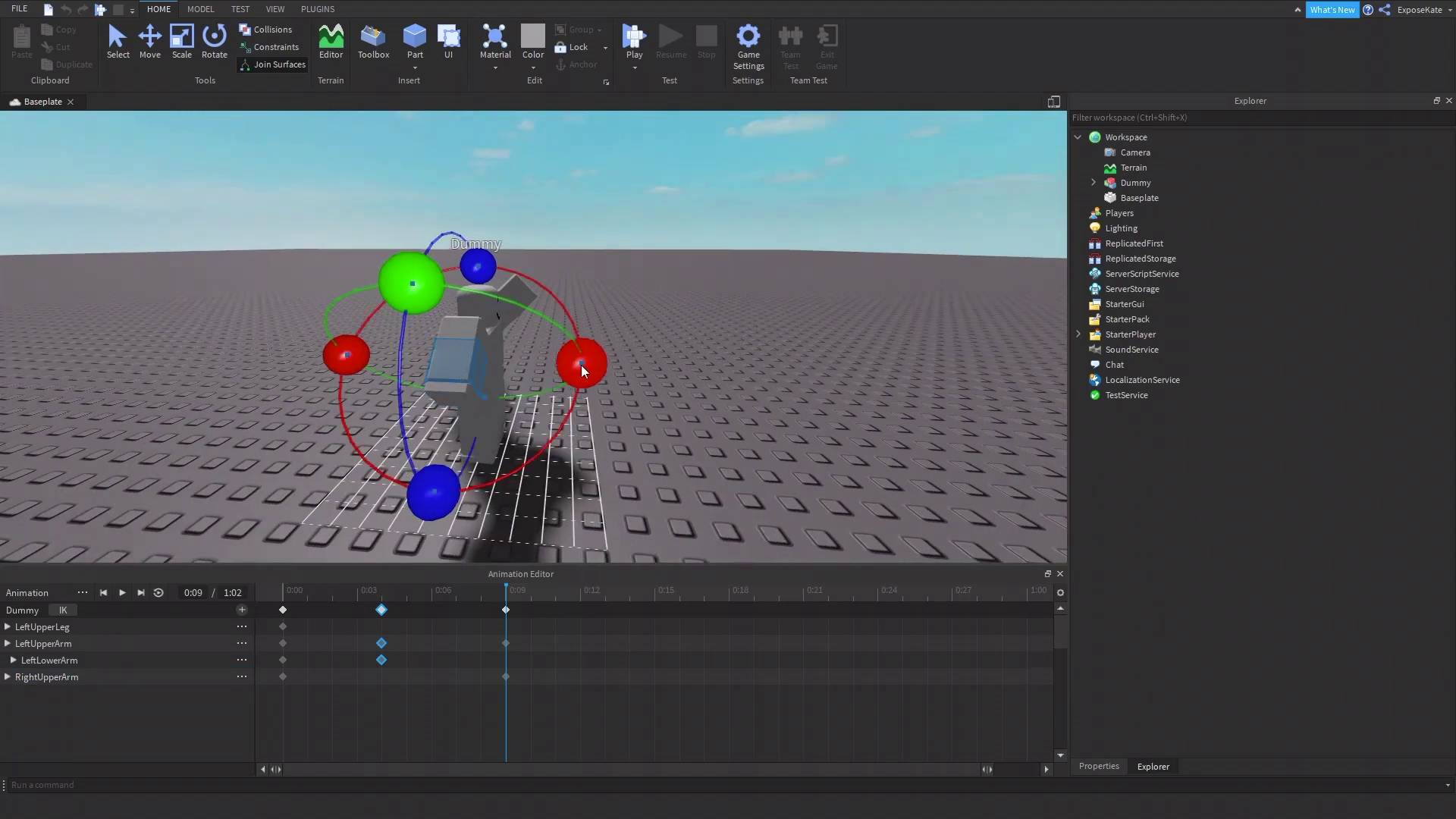
left_click_drag(581, 366, 566, 252)
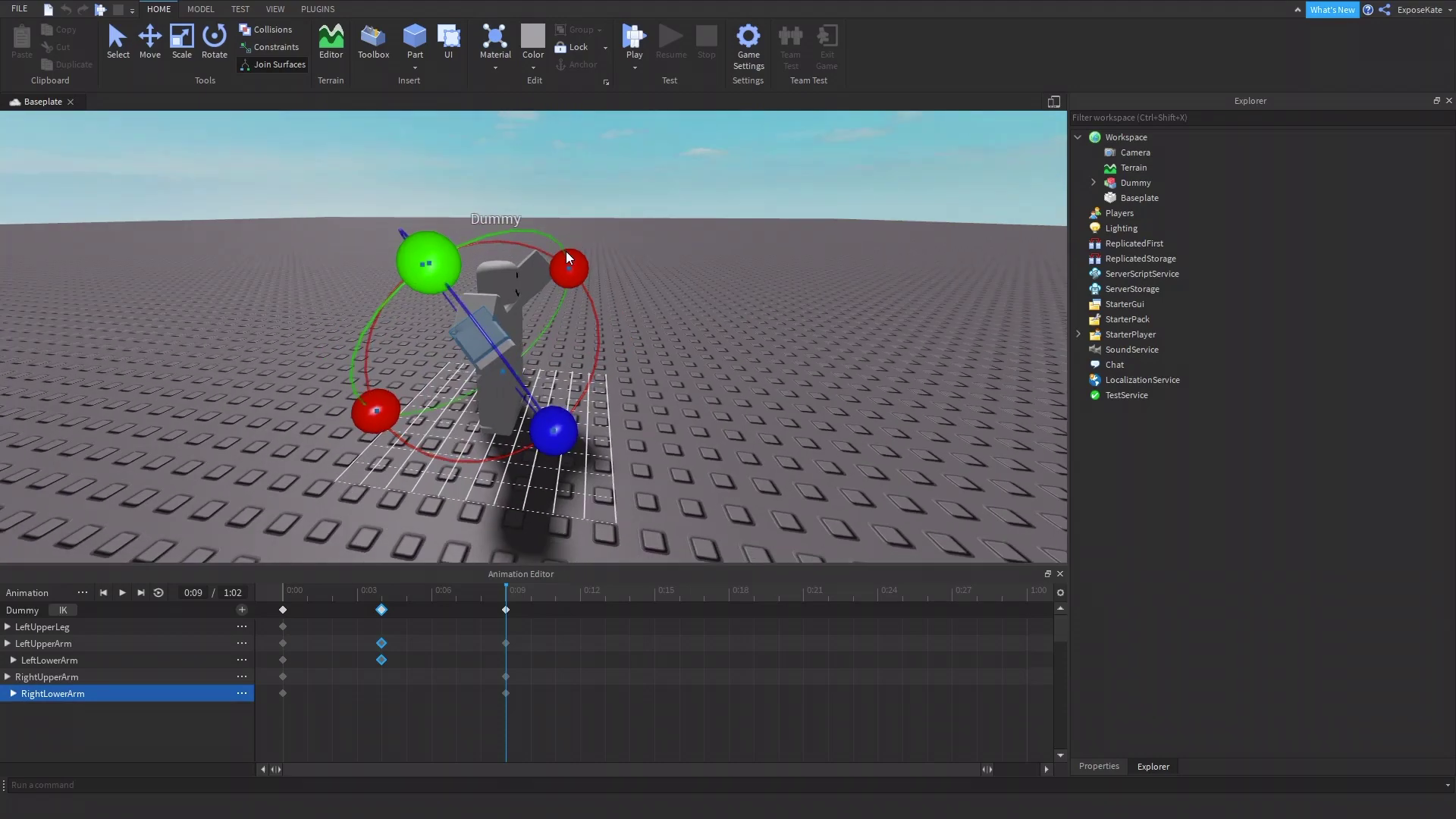
right_click_drag(566, 252, 571, 254)
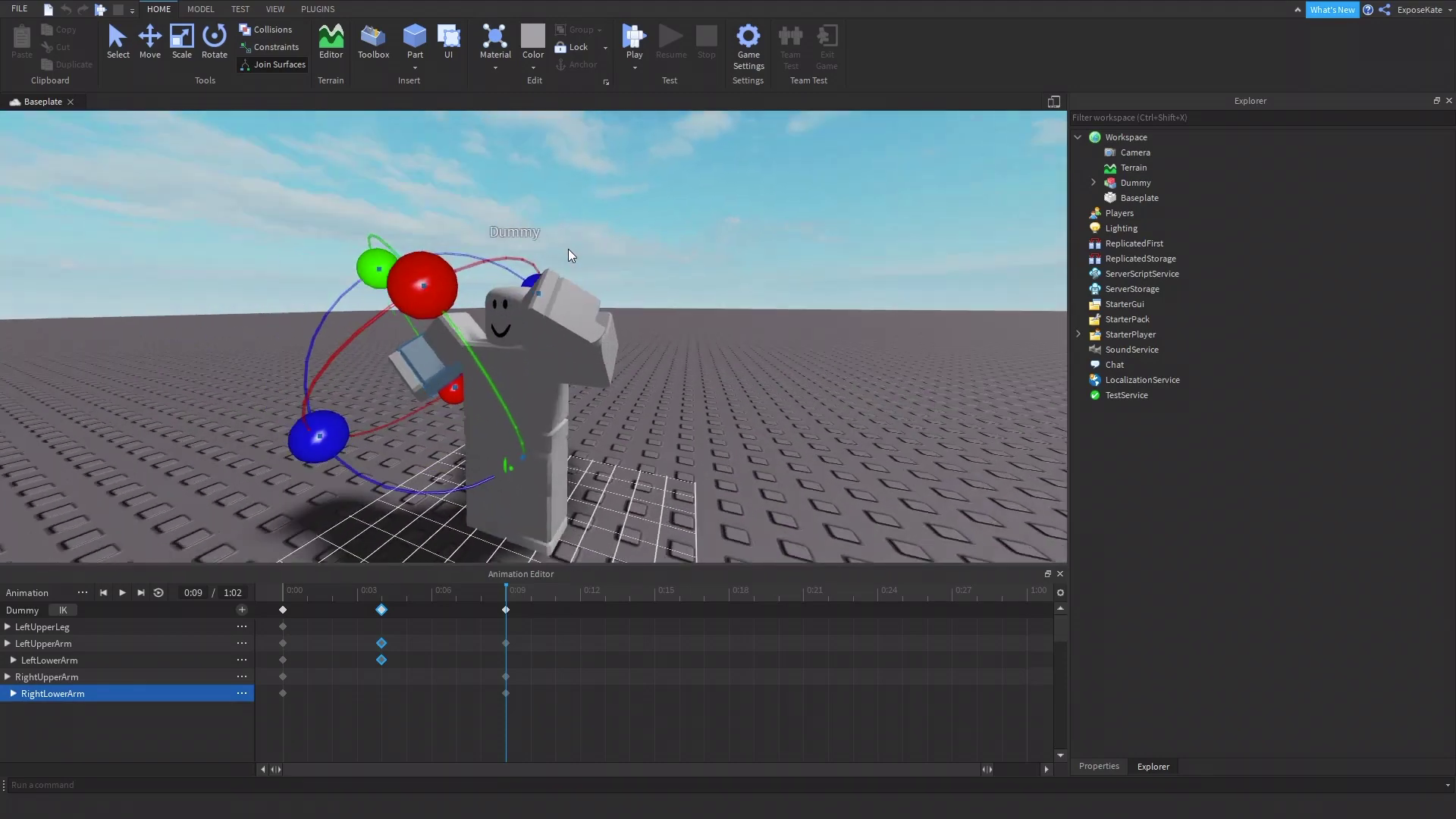
Key a new LeftUpperArm rotation at 0:12, then return the playhead to 0:00
left_click(599, 361)
right_click_drag(607, 358, 607, 358)
scroll(566, 497, "down", 3)
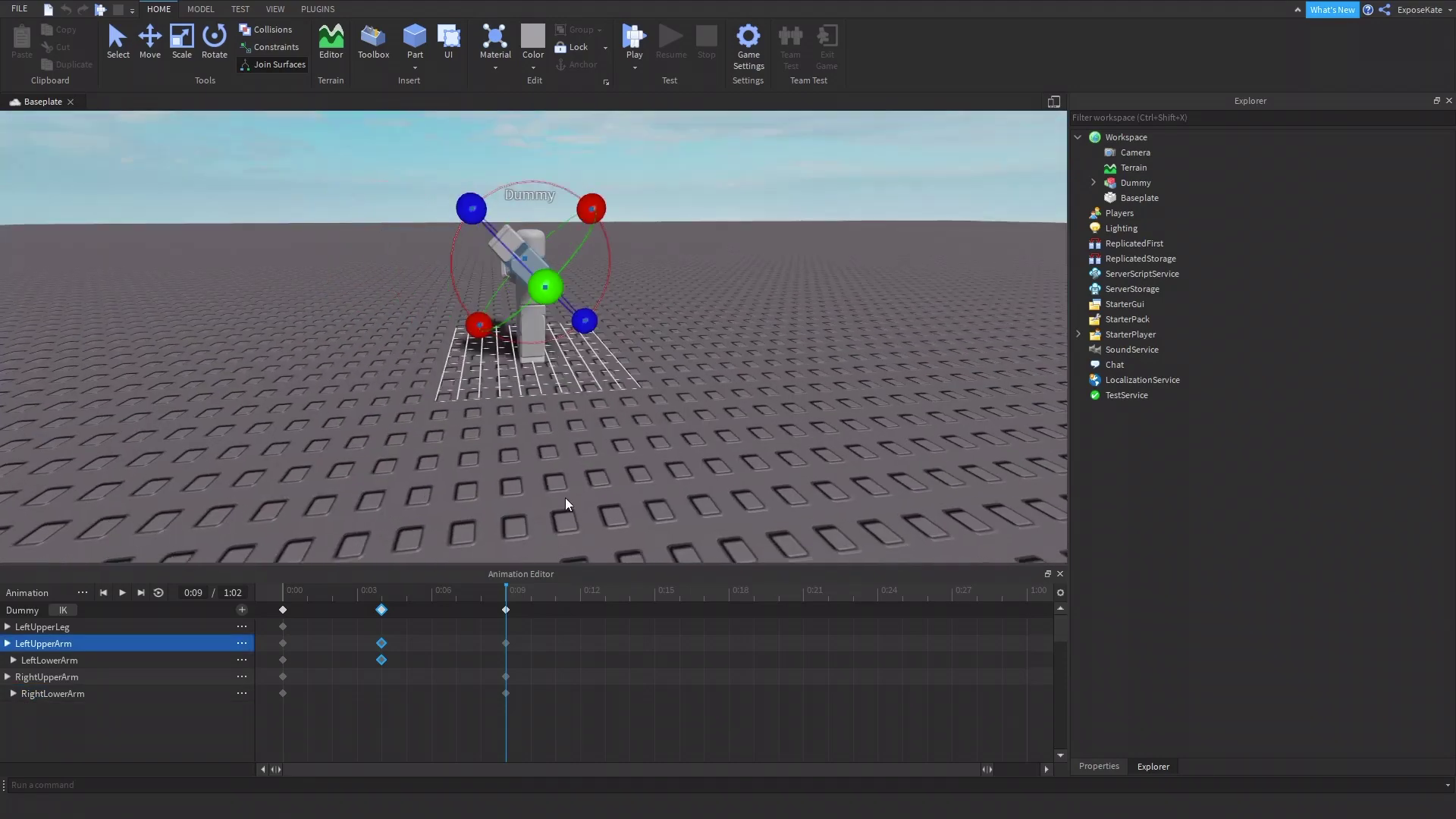
left_click(580, 601)
left_click_drag(593, 209, 577, 262)
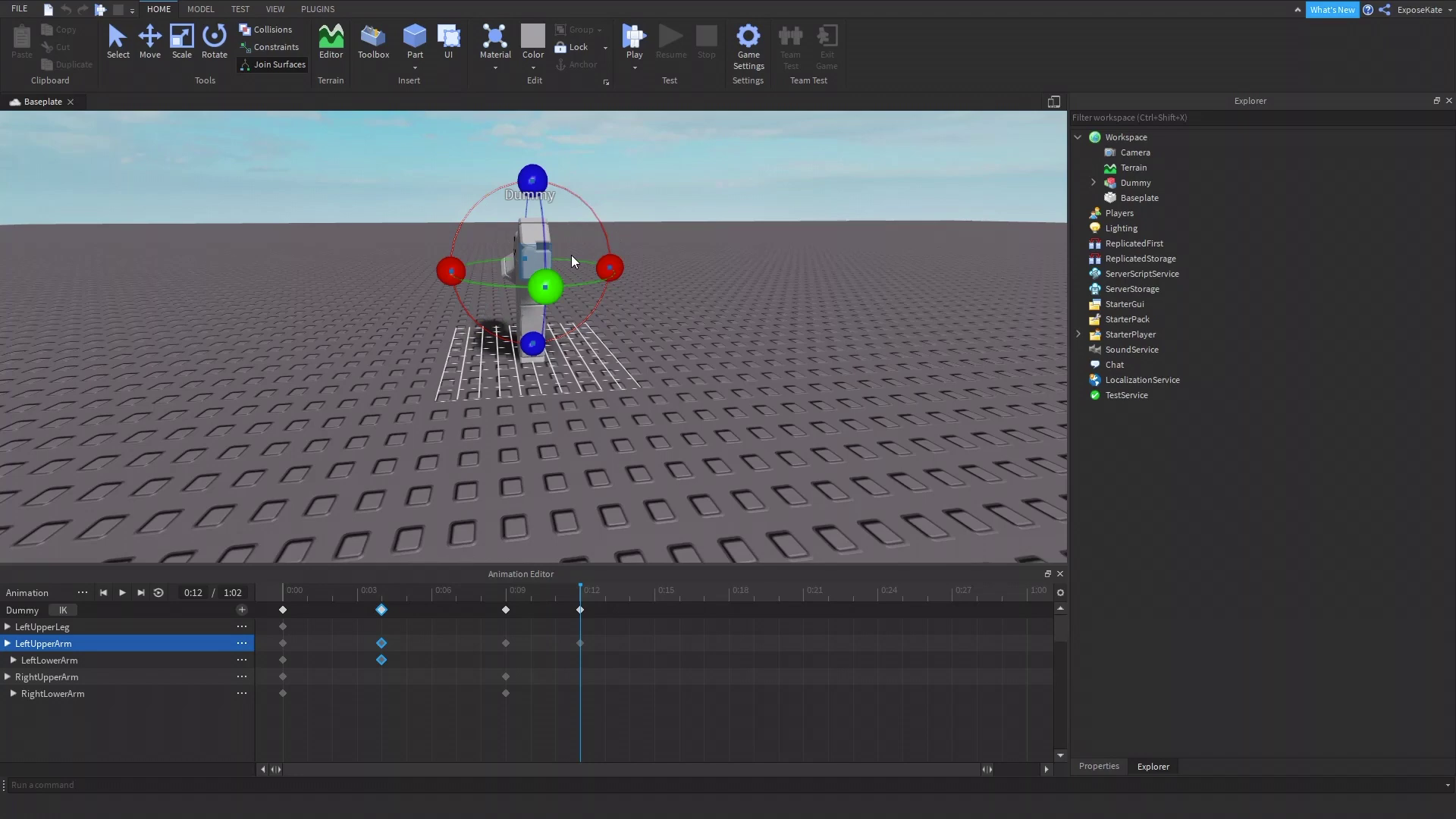
scroll(572, 262, "up", 5)
scroll(572, 261, "up", 3)
scroll(572, 262, "down", 3)
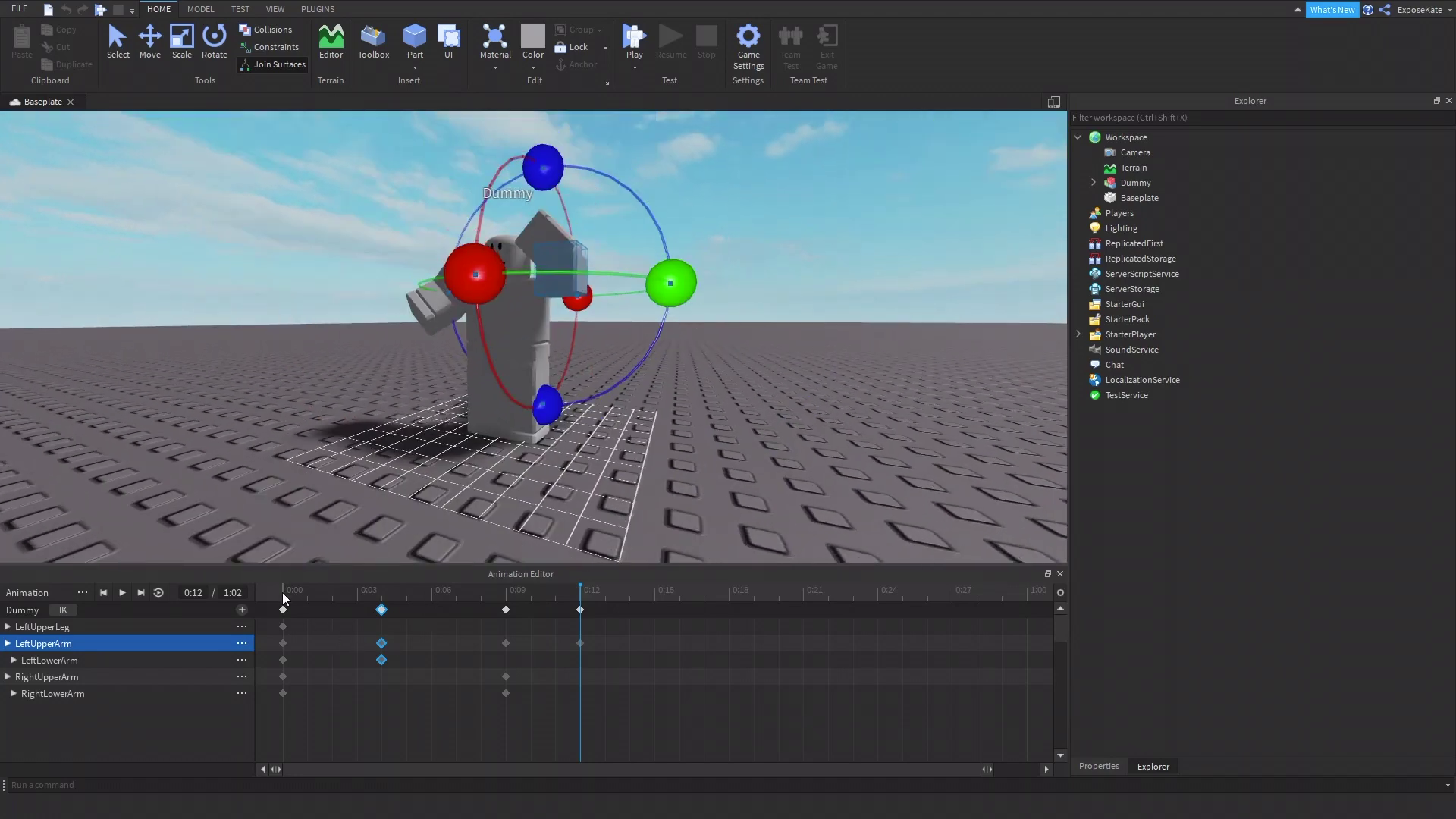
left_click(283, 596)
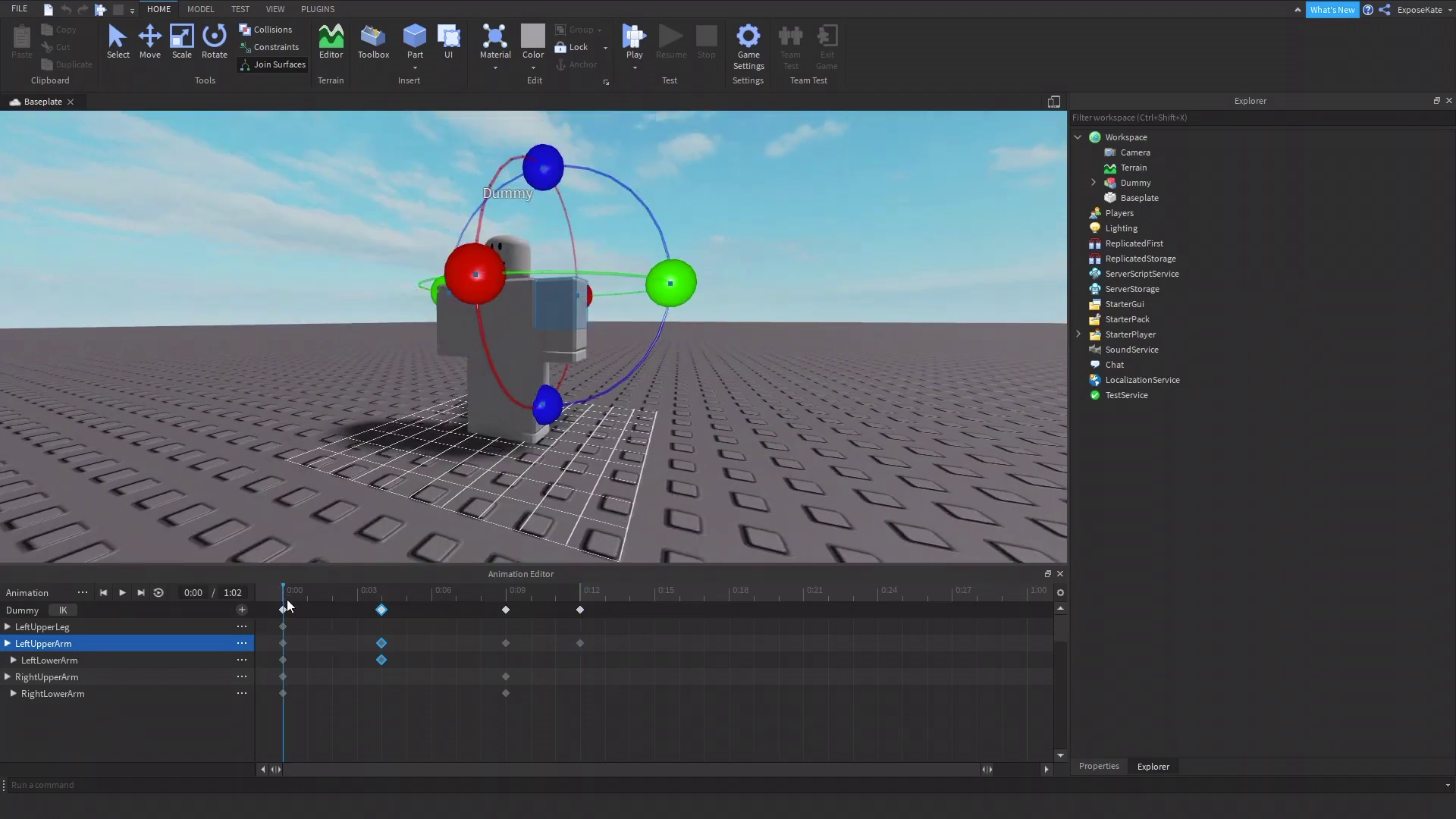
Preview the clip, then rotate the LeftUpperArm upward at the 0:12 keyframe
left_click(122, 593)
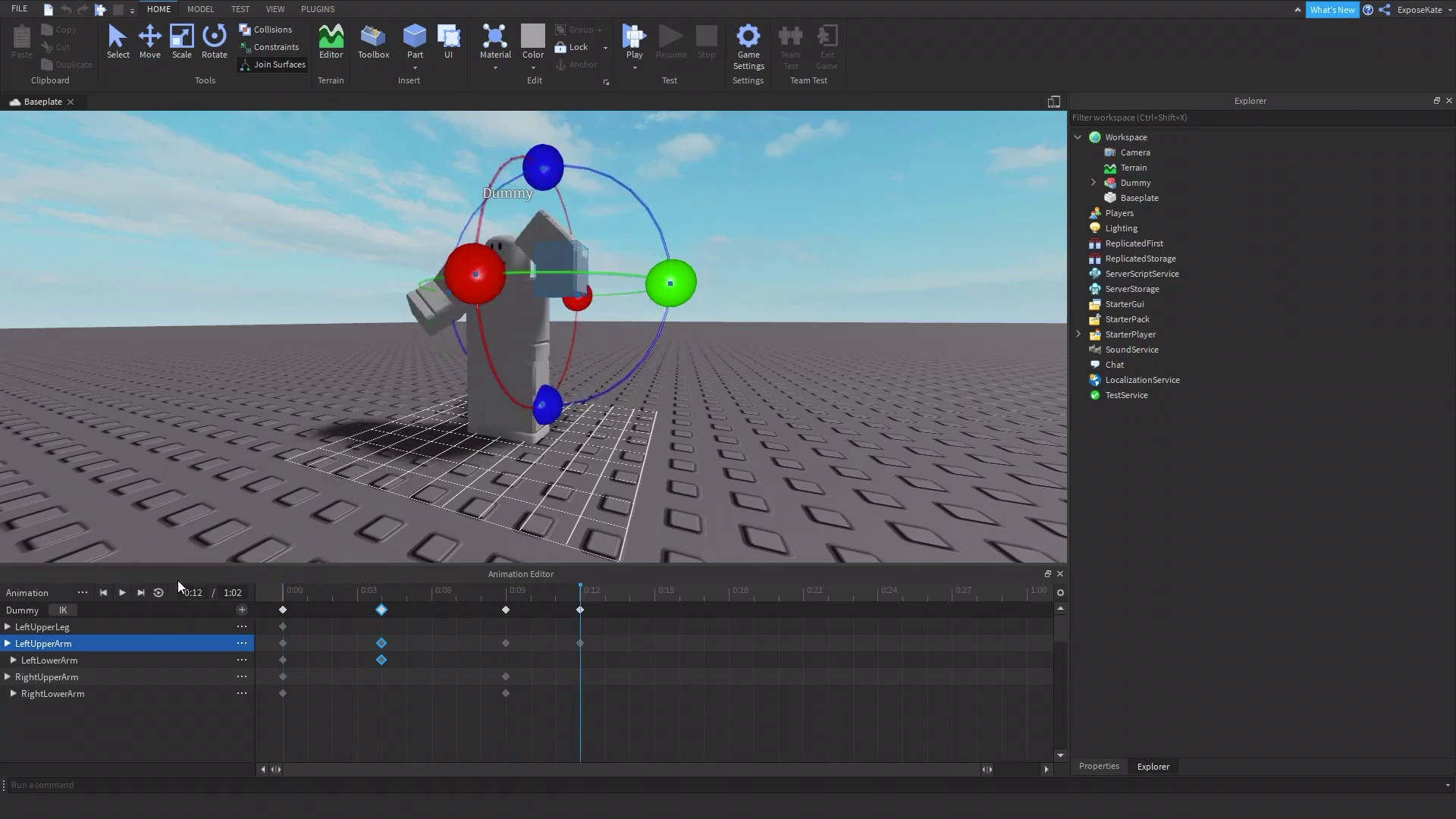
left_click(580, 609)
left_click(543, 235)
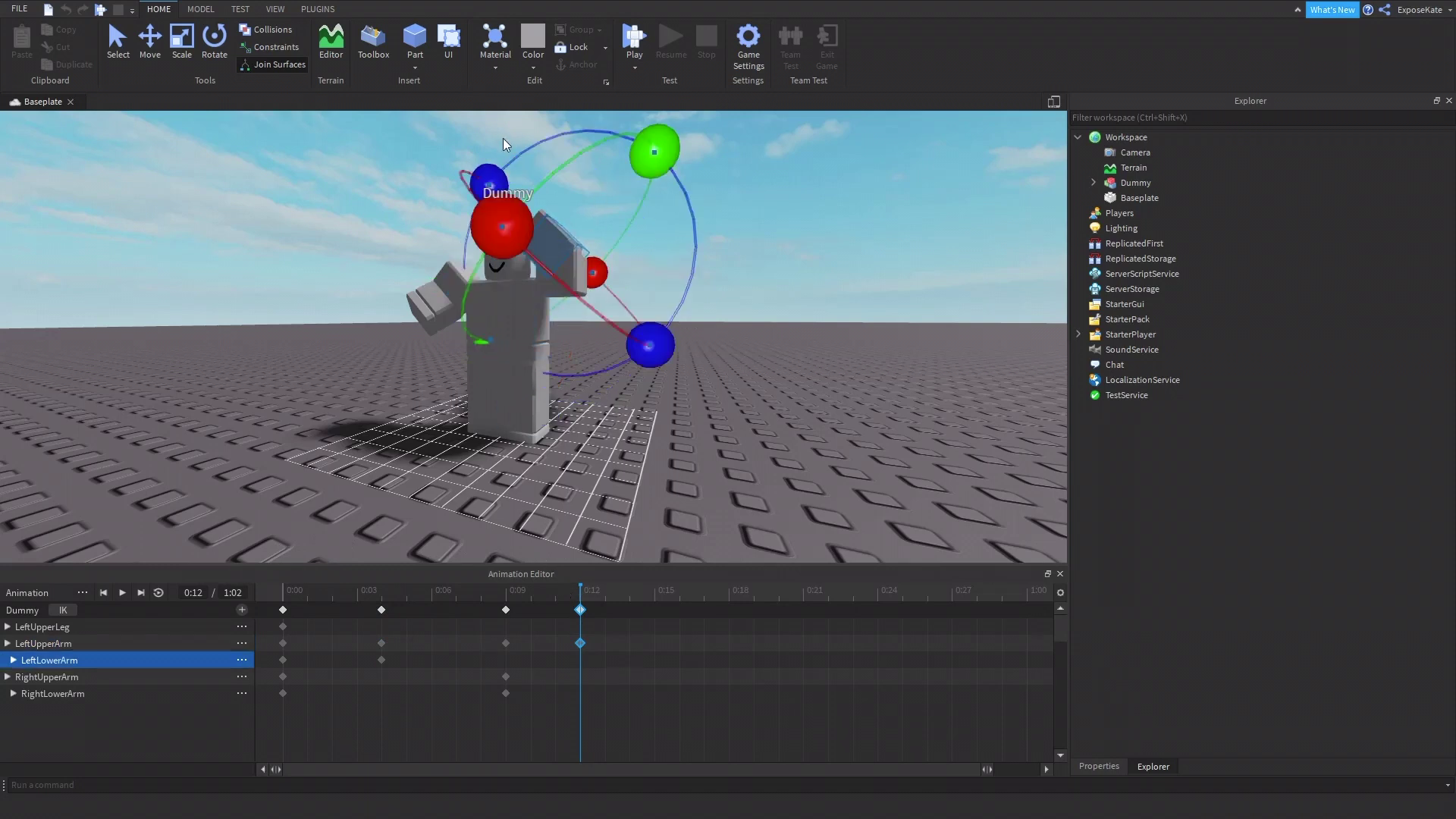
left_click(580, 254)
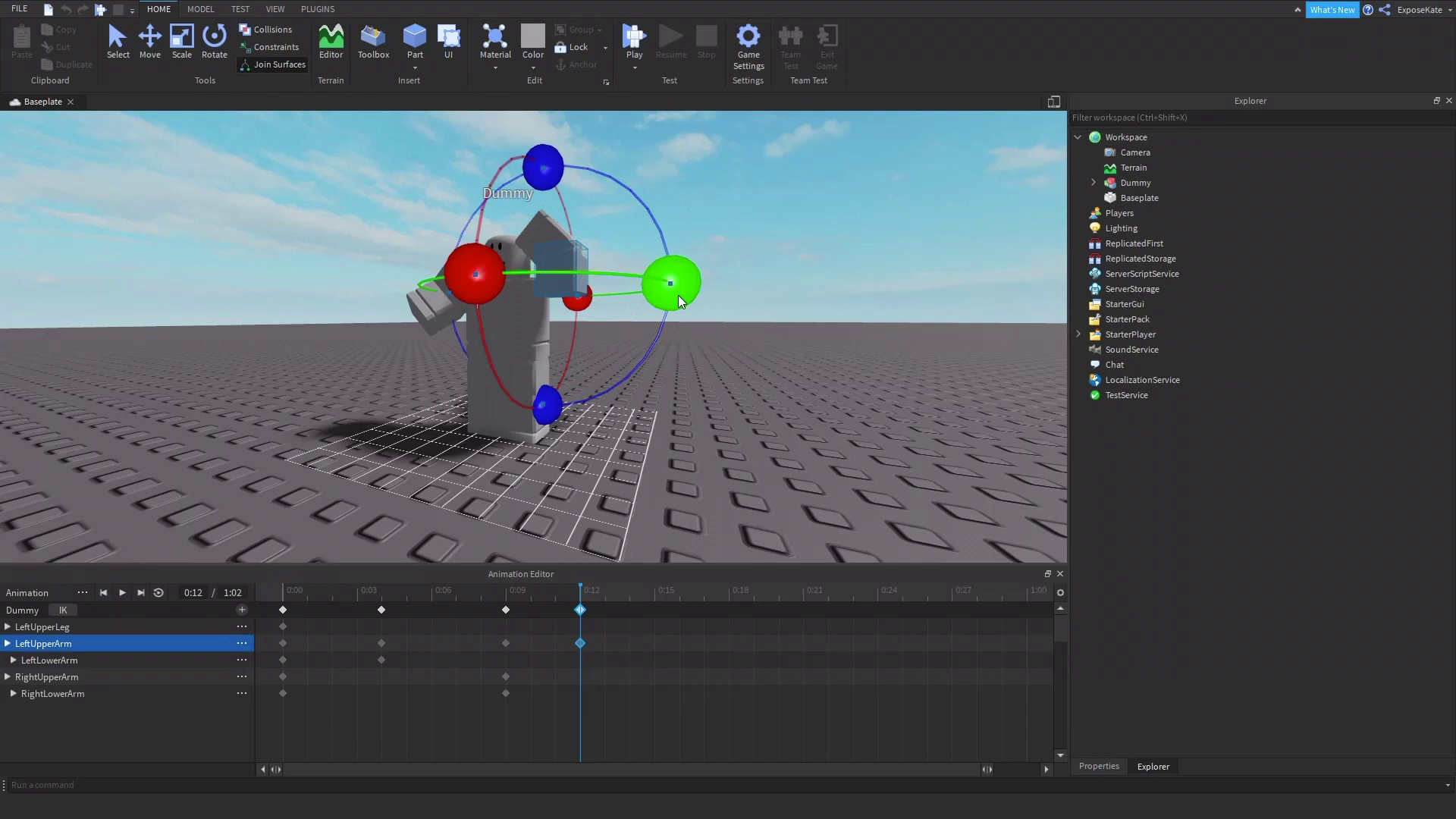
left_click_drag(672, 283, 480, 410)
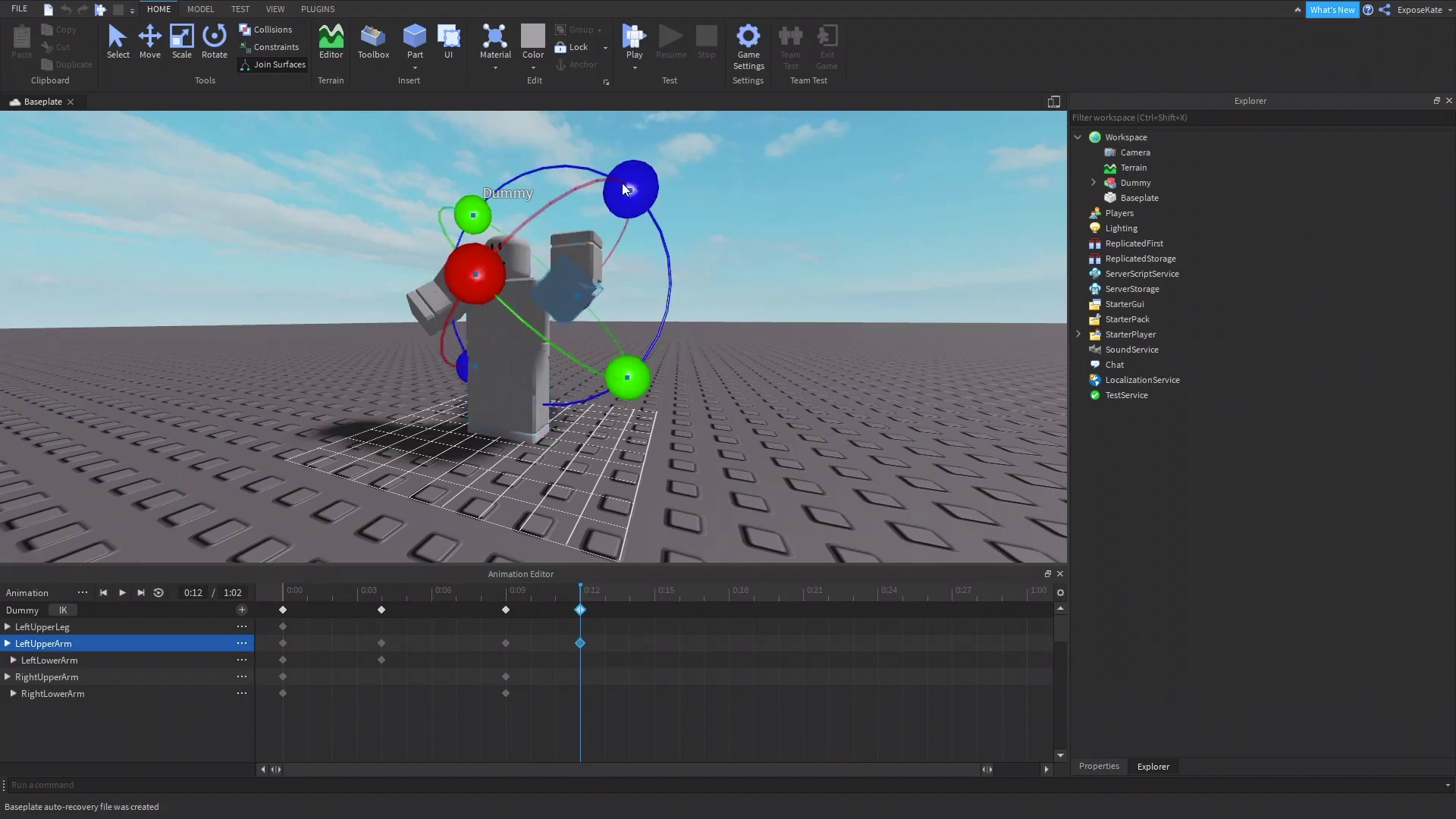
Raise the LeftUpperArm higher above the shoulder using the Move tool
left_click(600, 243)
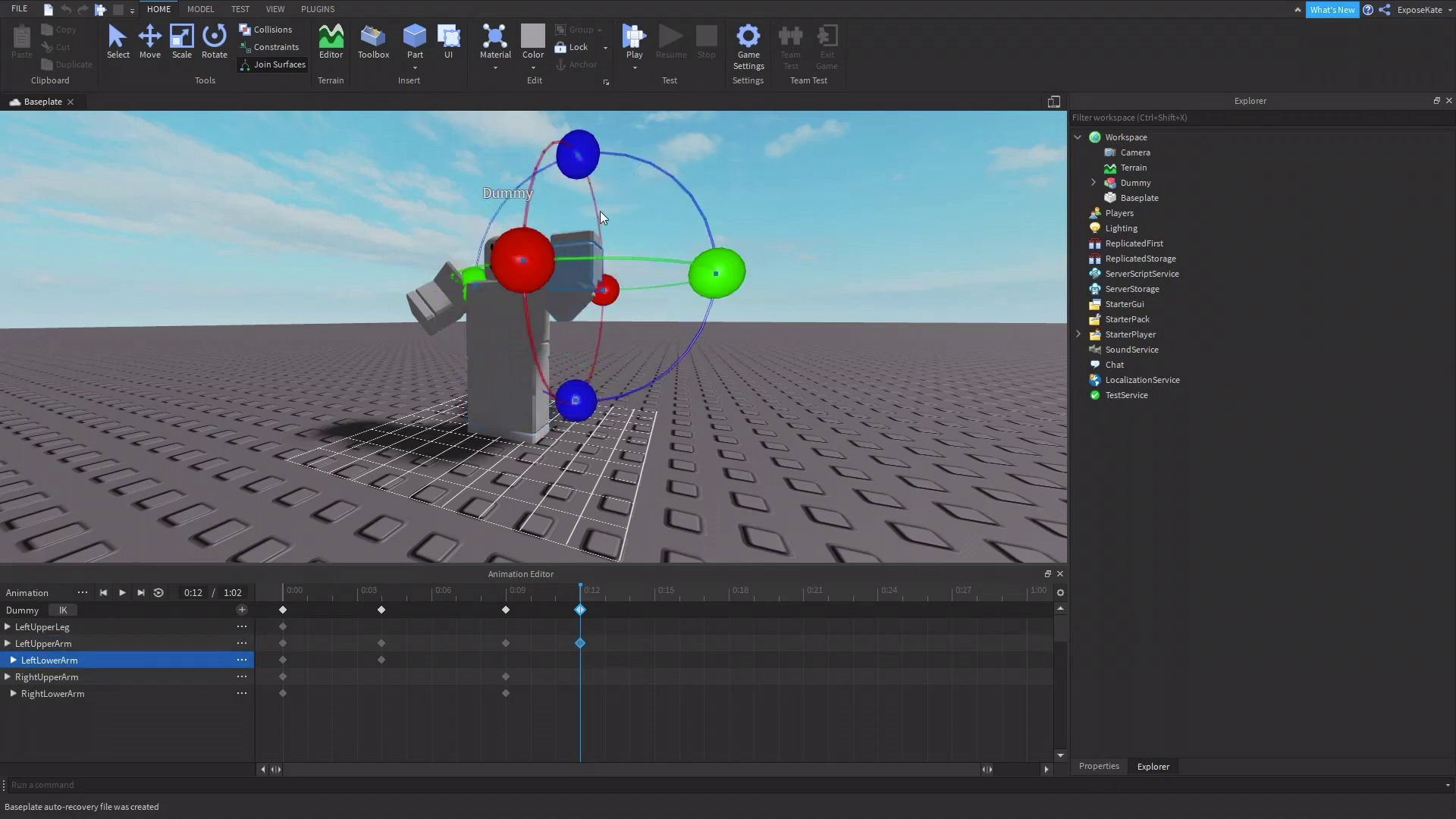
left_click(564, 304)
left_click(160, 41)
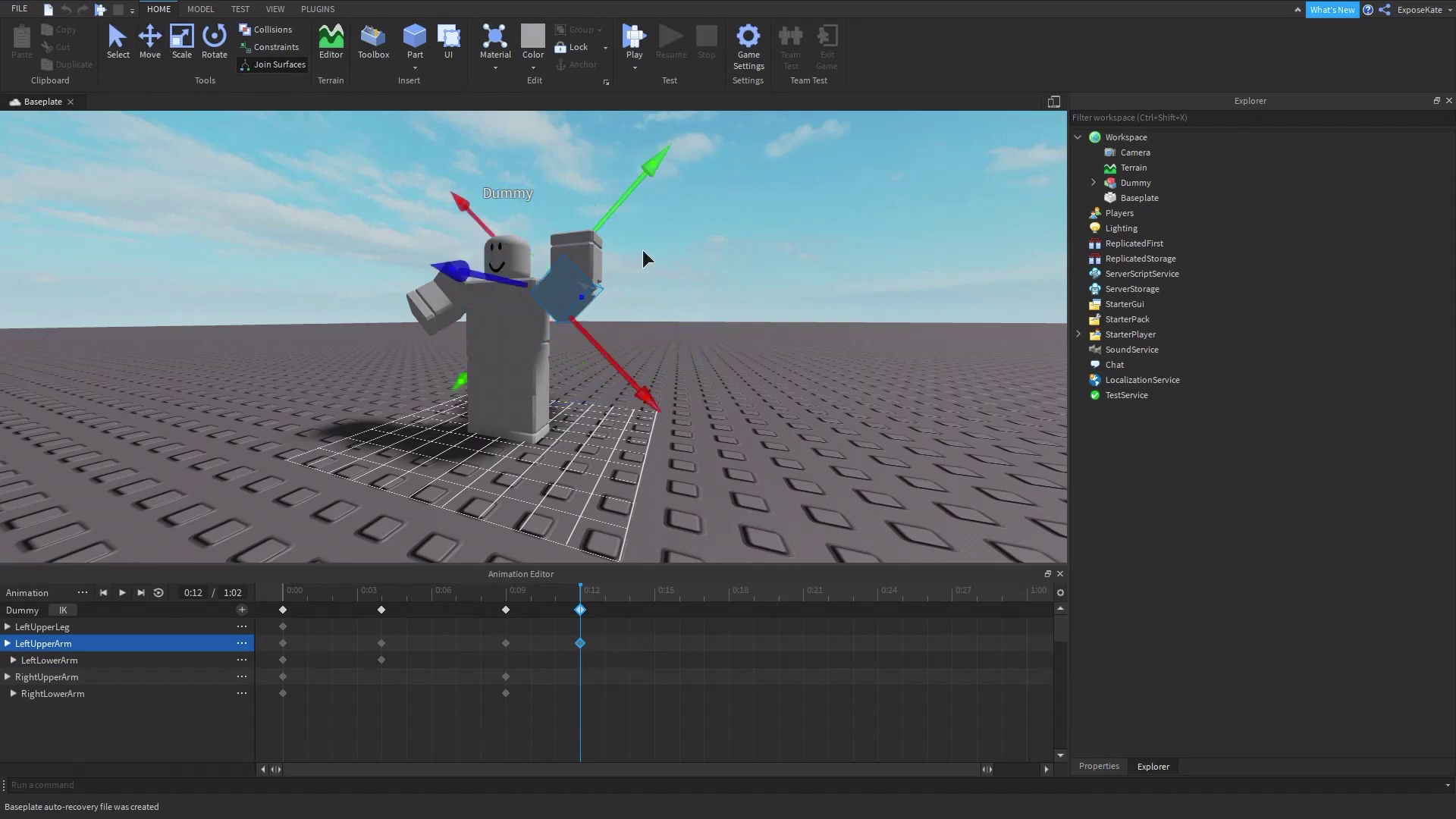
left_click_drag(641, 223, 637, 199)
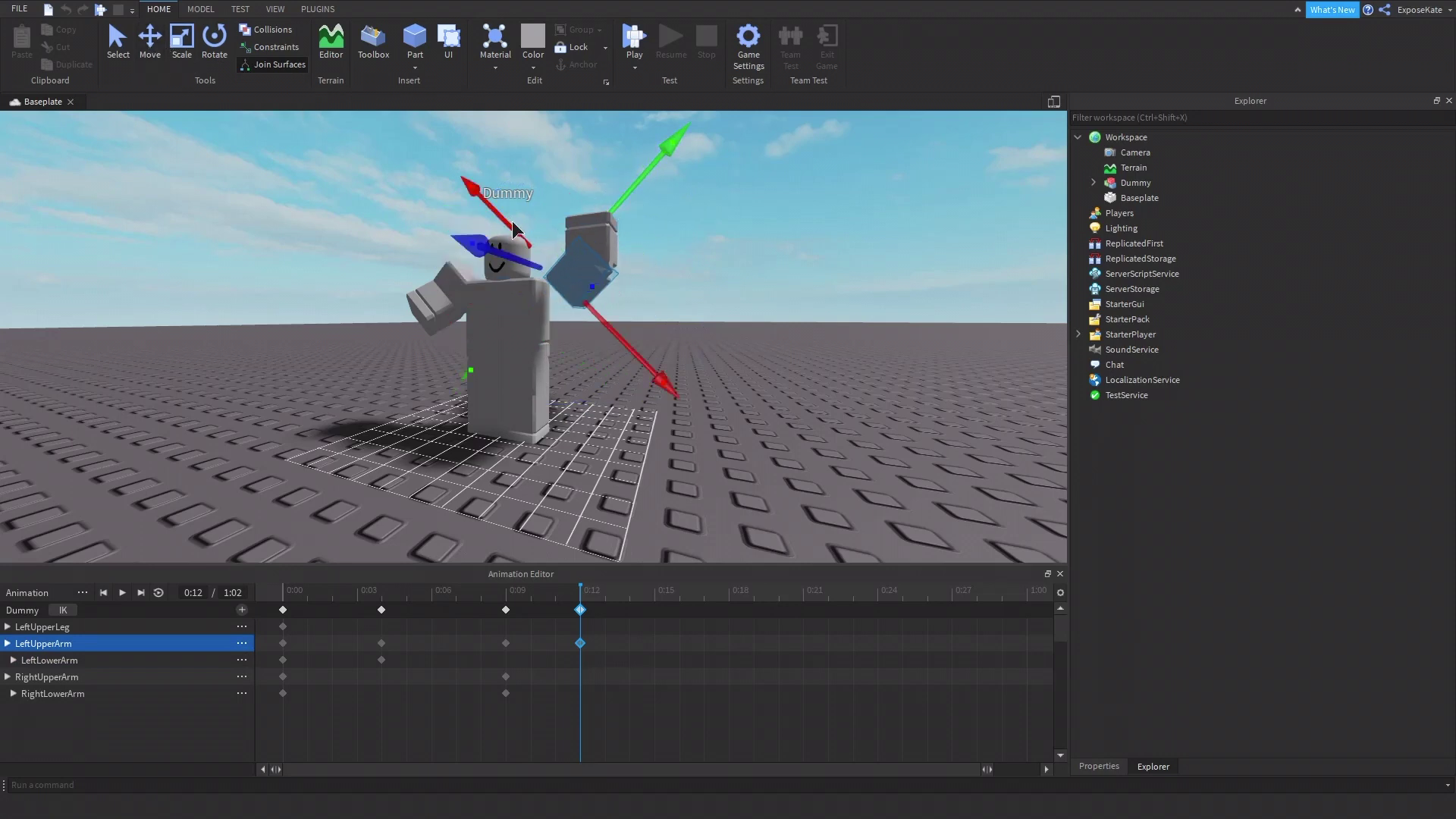
left_click_drag(529, 250, 510, 228)
scroll(589, 309, "up", 5)
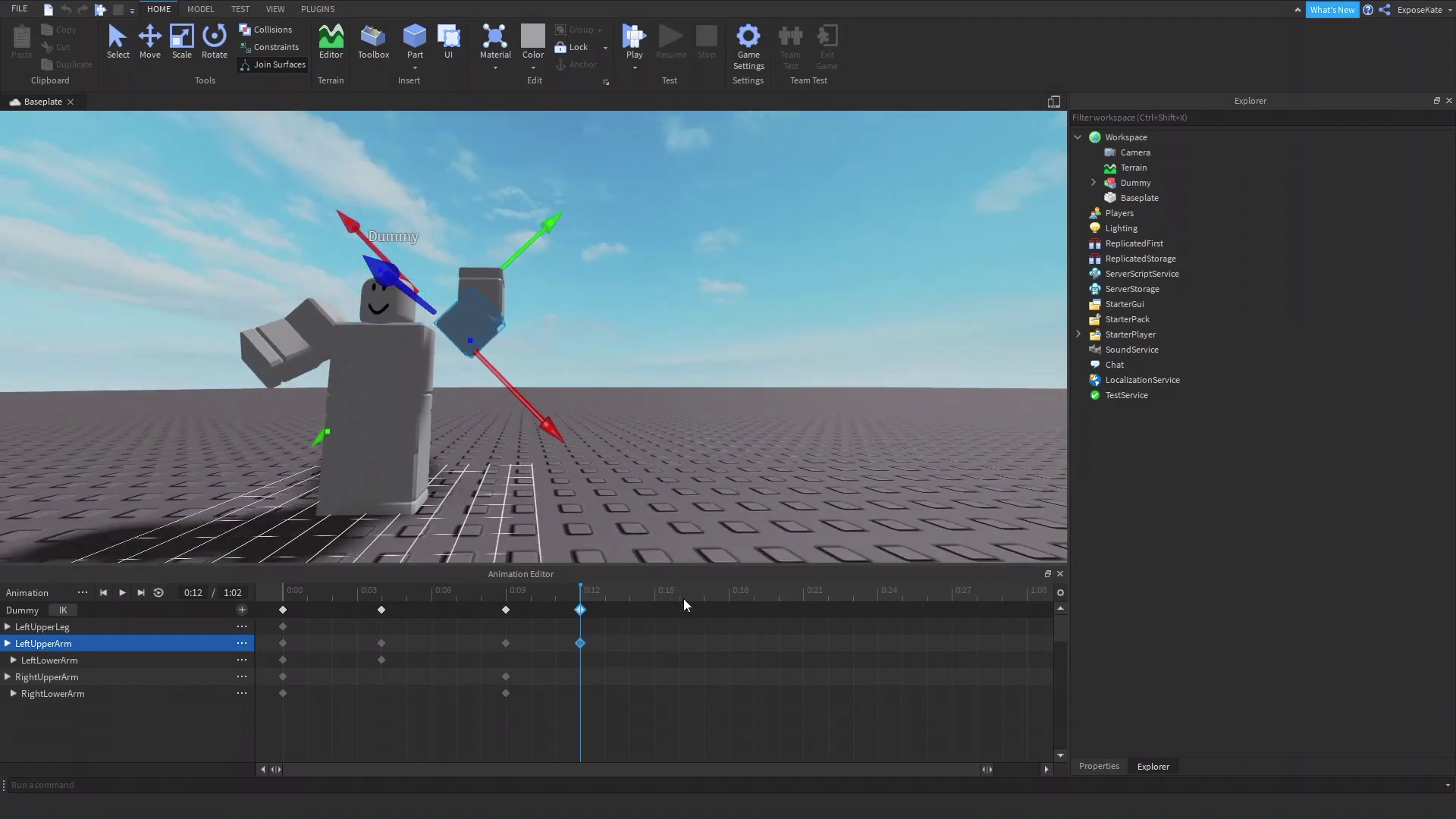
Key LeftUpperArm wave rotations at 0:15, 0:18 and 0:21
left_click(657, 599)
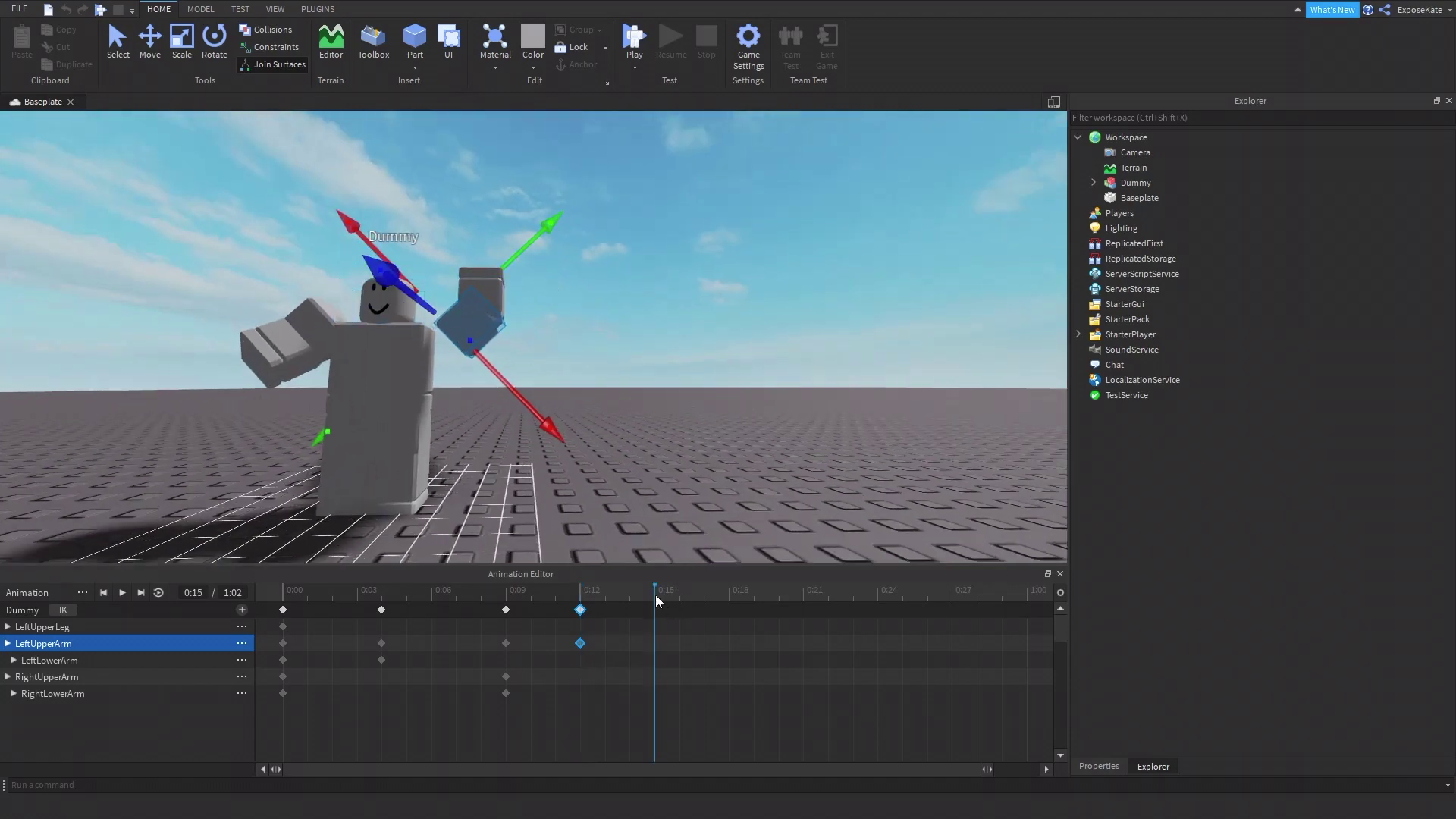
left_click(216, 39)
left_click_drag(528, 244, 568, 321)
left_click(734, 596)
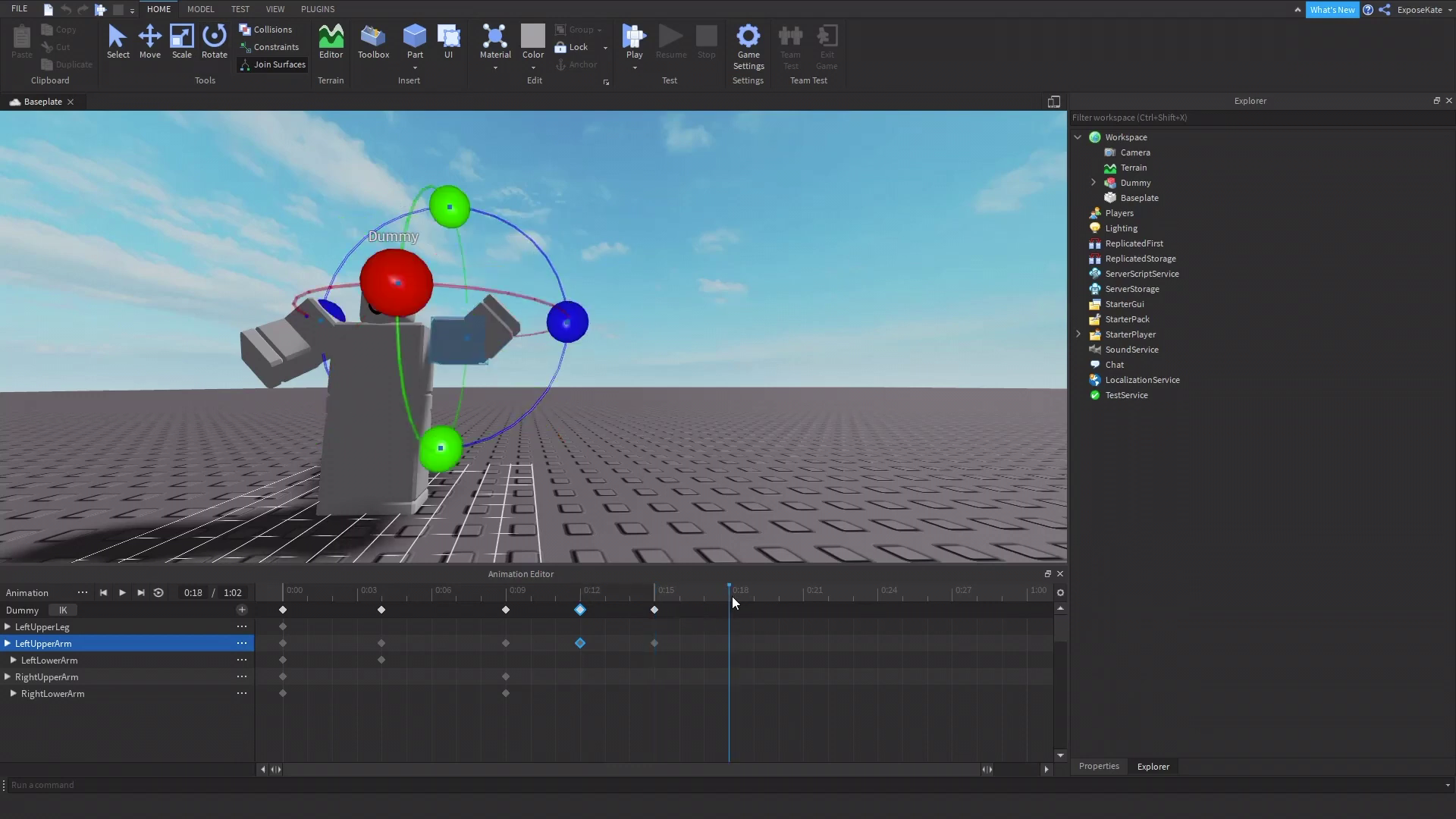
left_click_drag(531, 254, 499, 203)
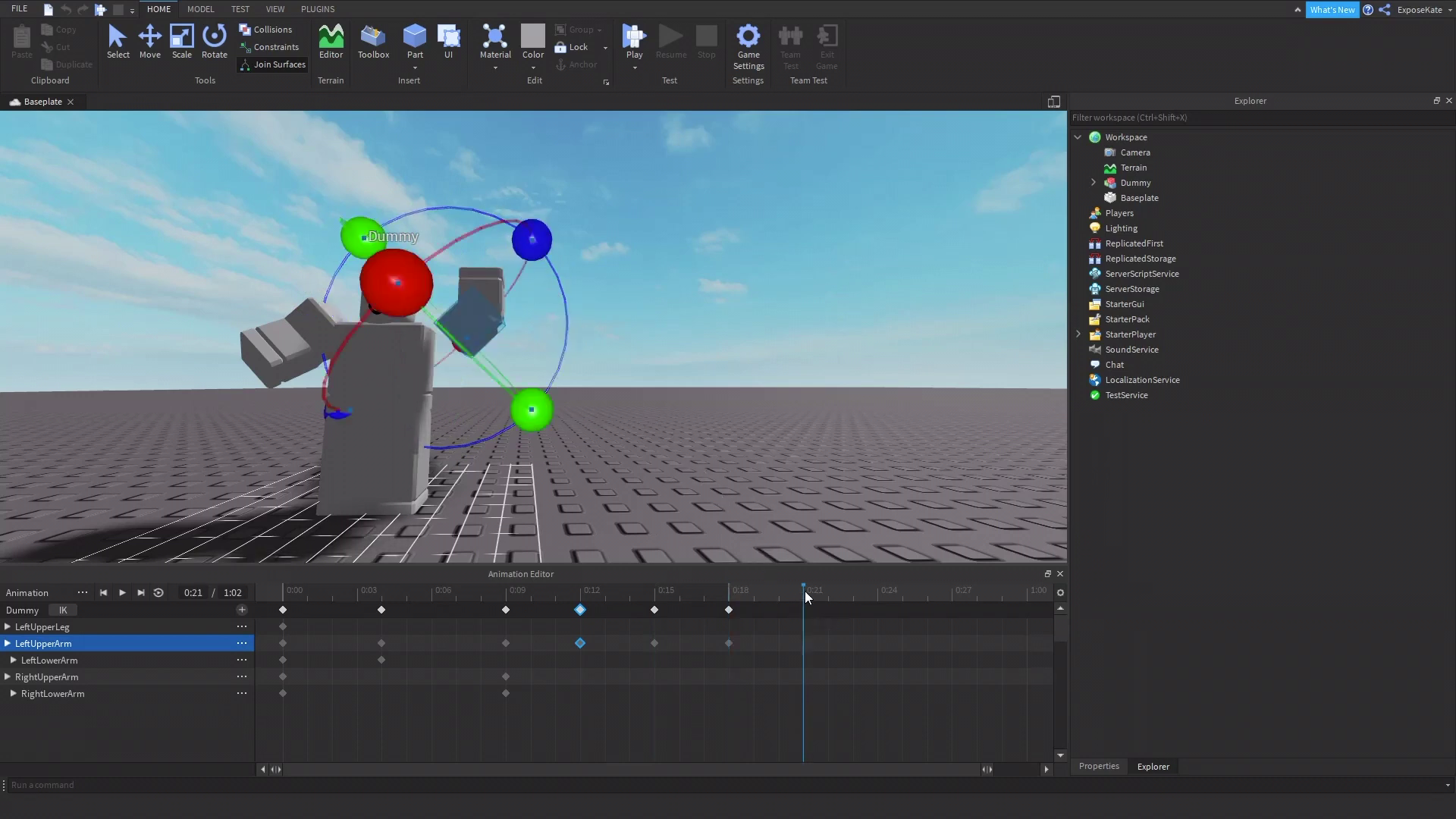
left_click_drag(531, 239, 437, 186)
Select the 0:15, 0:18 and 0:21 keyframes and copy them
left_click(879, 597)
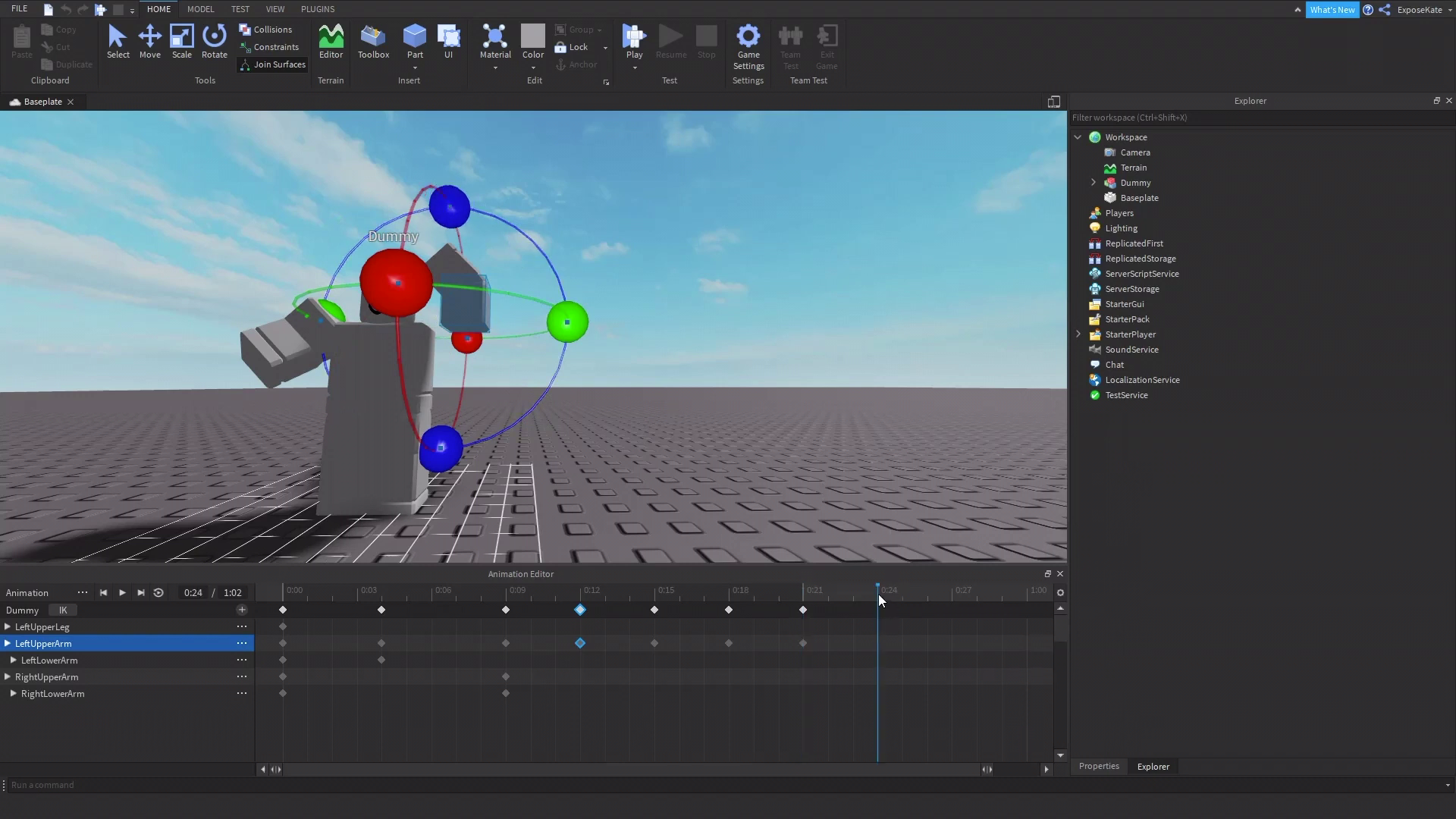
left_click(653, 611)
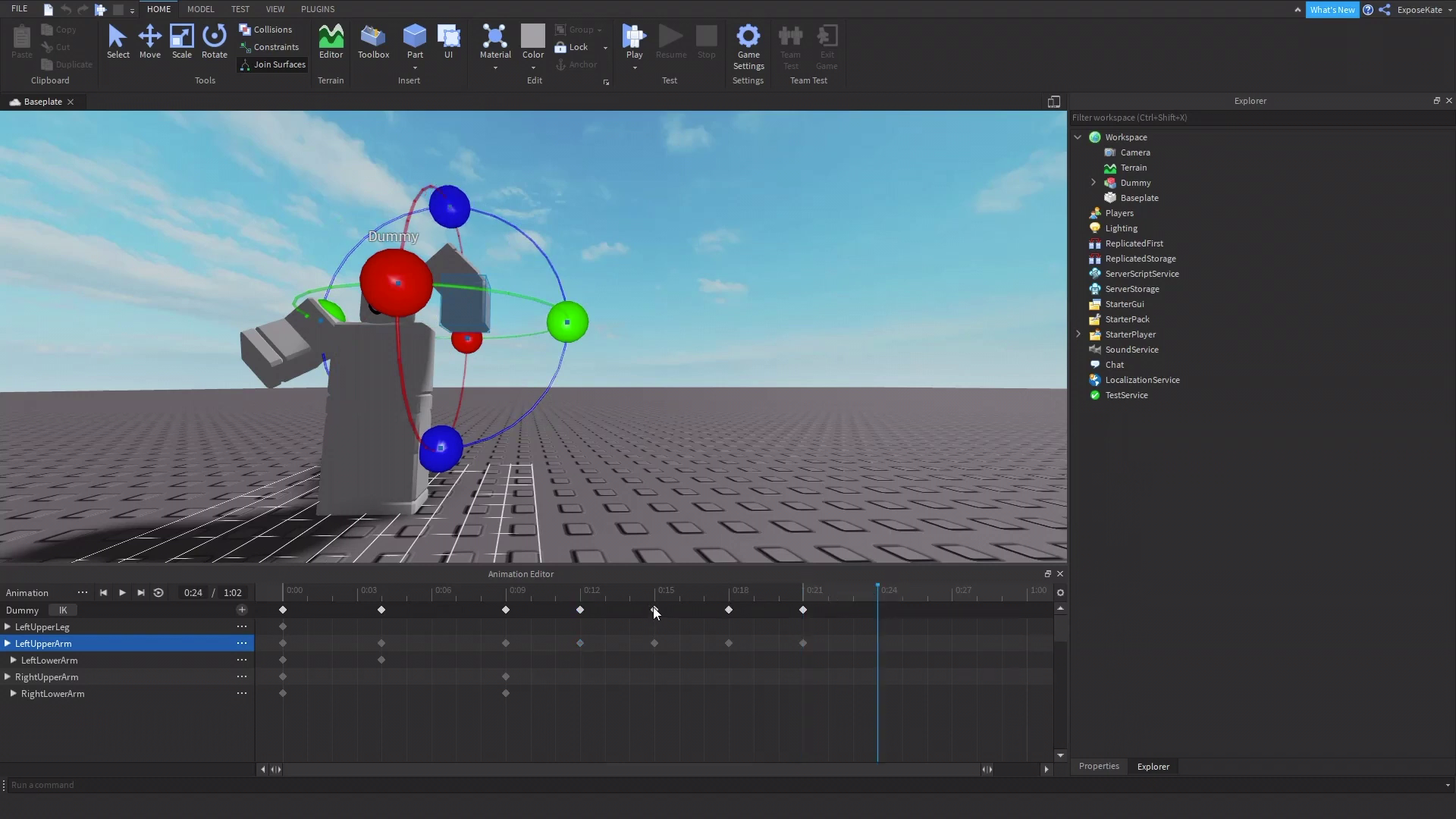
left_click(728, 610, "ctrl")
left_click(801, 611)
left_click(725, 612, "ctrl")
left_click(657, 610, "ctrl")
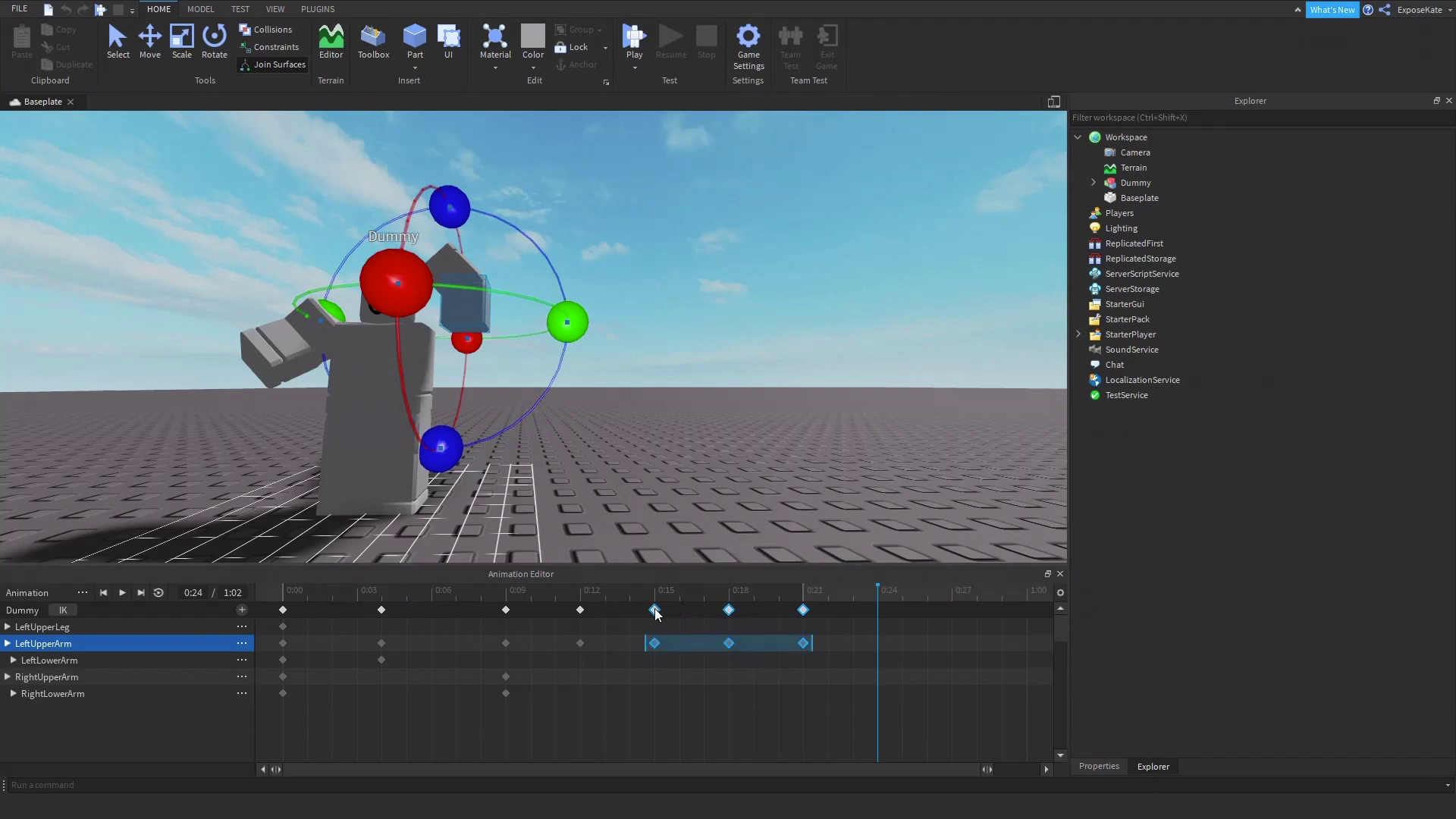
right_click(657, 611)
left_click(722, 458)
Paste the wave keyframes at 0:24 and again later, extending the clip to 1:09
right_click(880, 605)
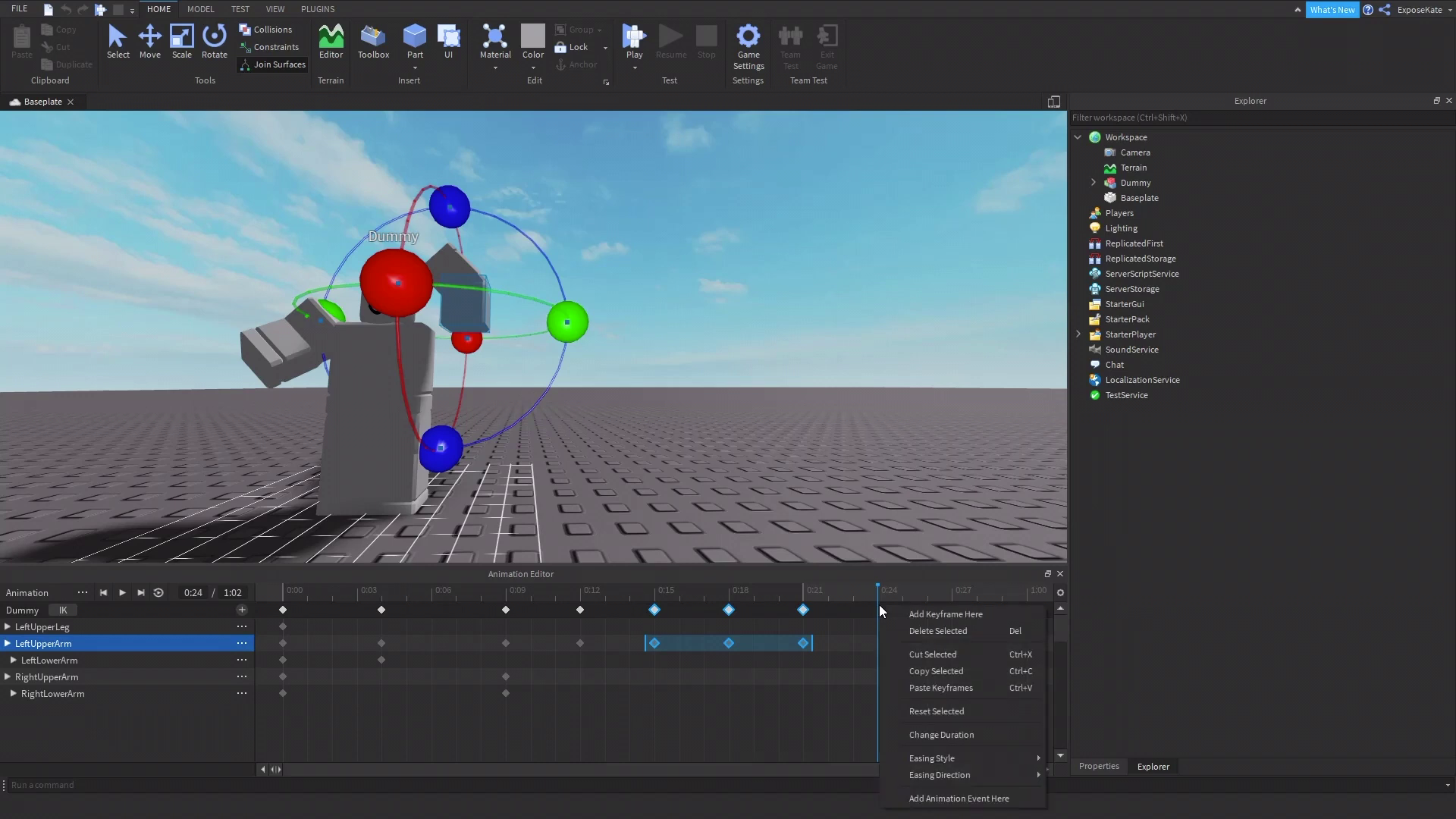
left_click(933, 686)
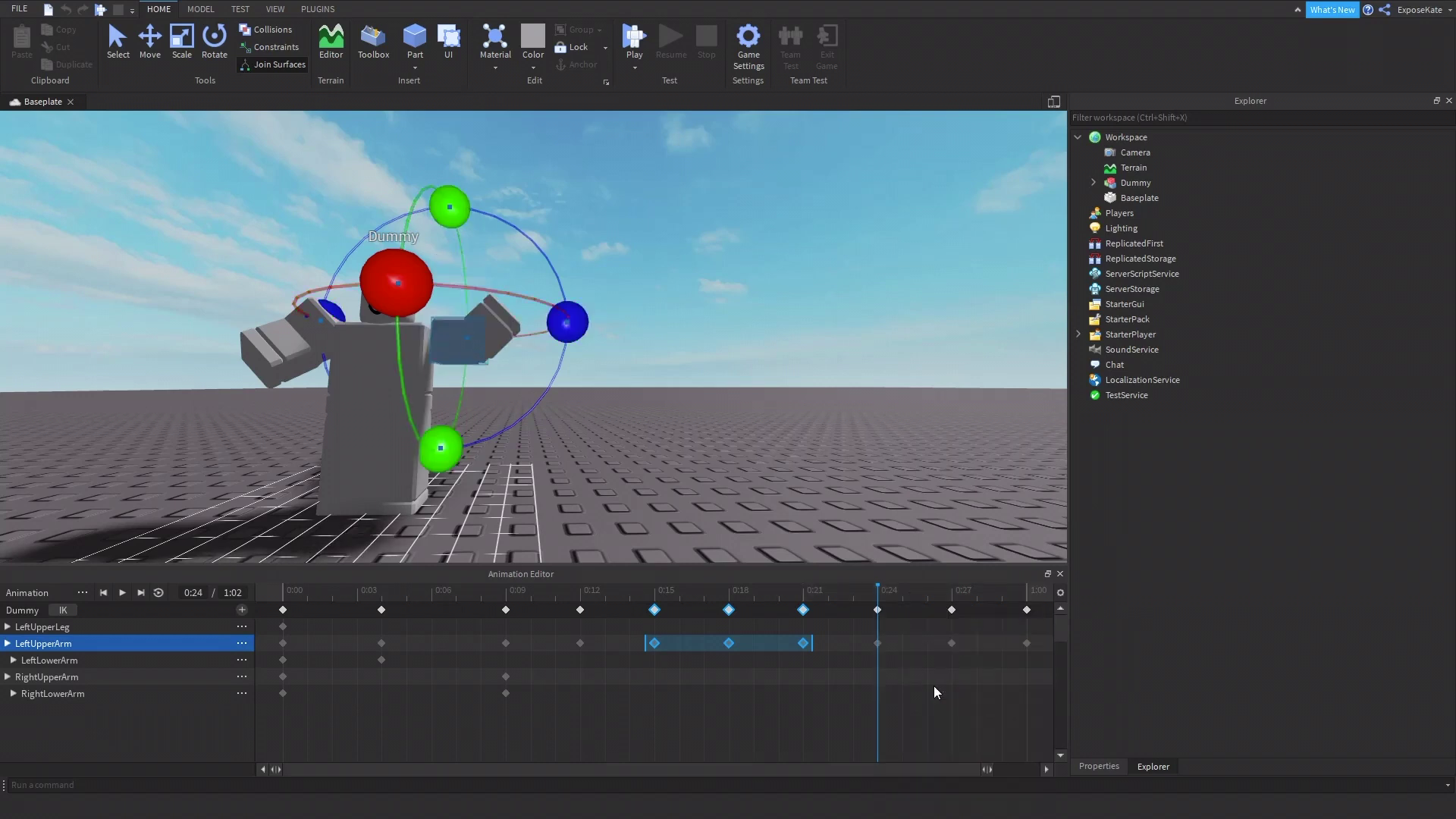
left_click_drag(897, 769, 991, 755)
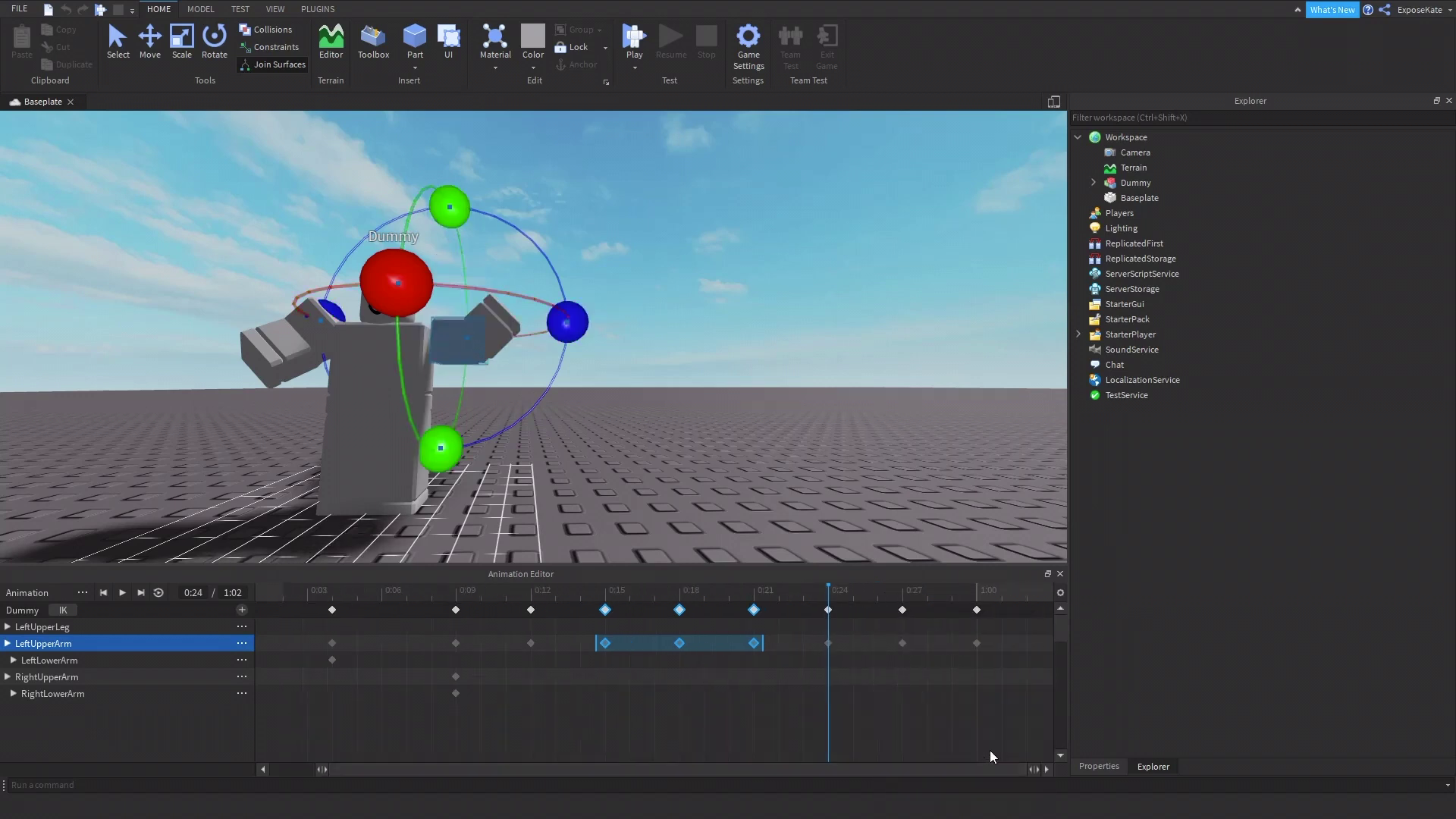
right_click(1051, 608)
left_click(1101, 684)
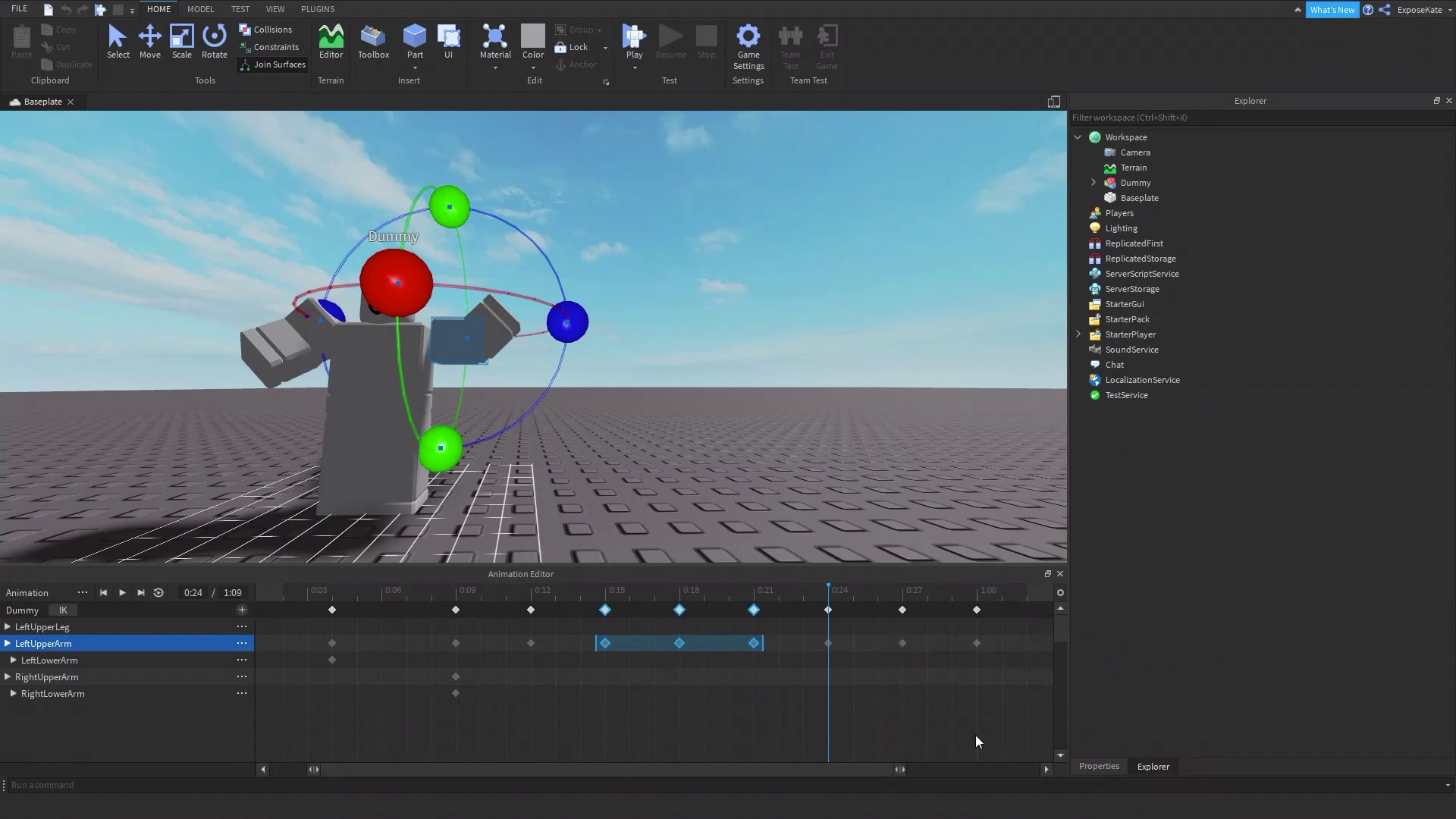
left_click_drag(829, 776, 1076, 748)
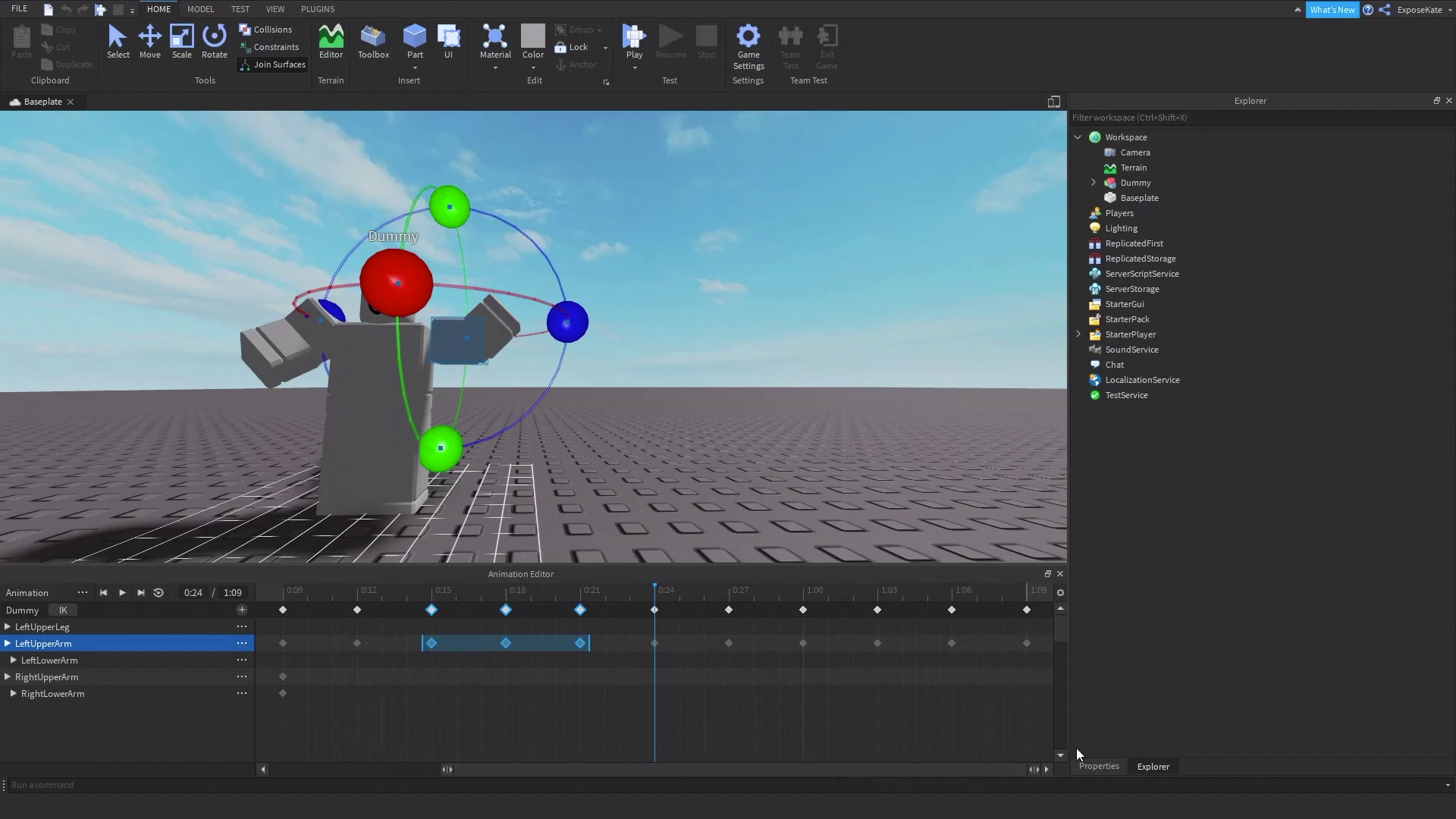
left_click_drag(481, 768, 339, 789)
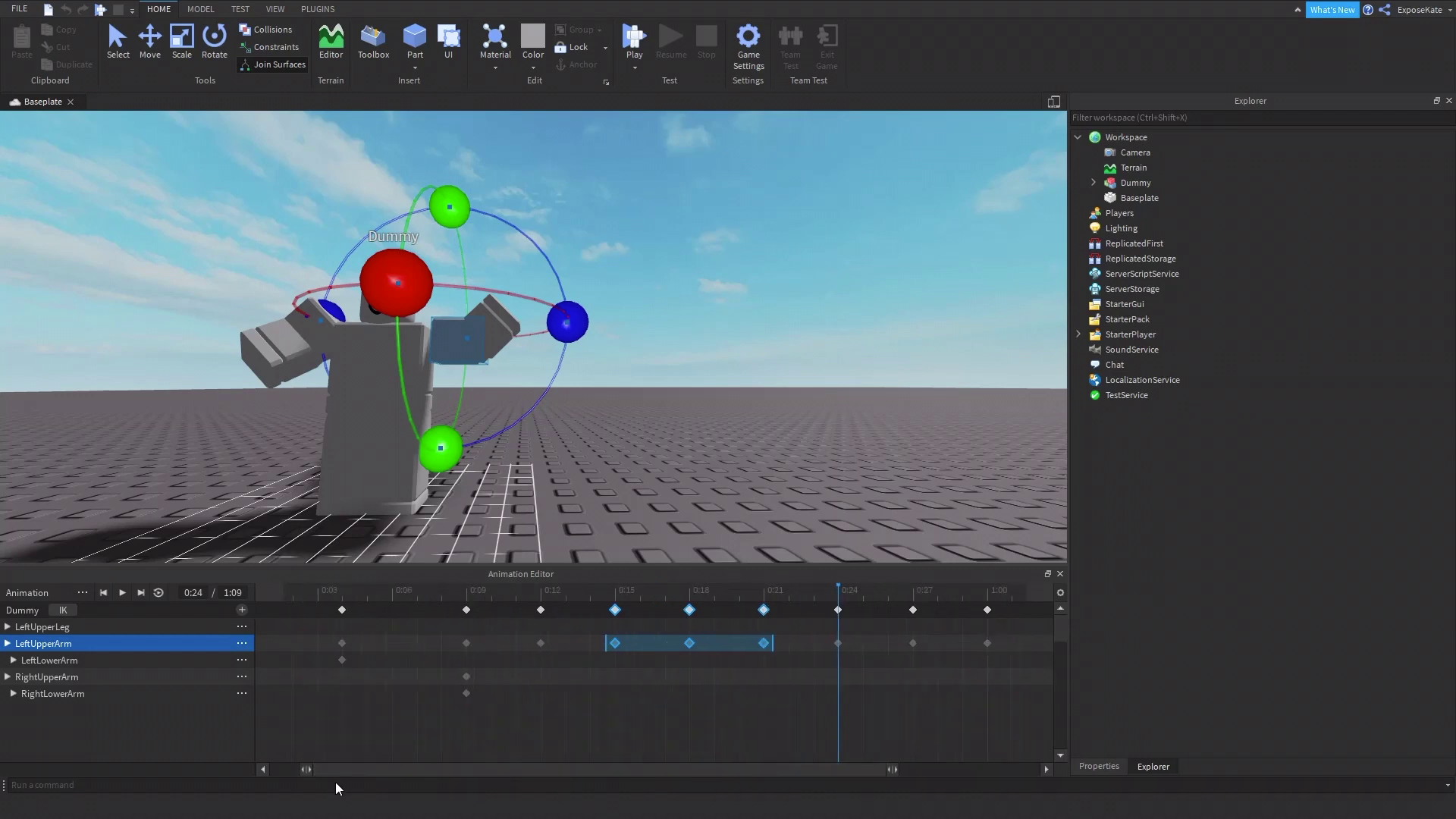
Preview the full wave from 0:00 and select the final keyframe at 1:09
left_click(294, 592)
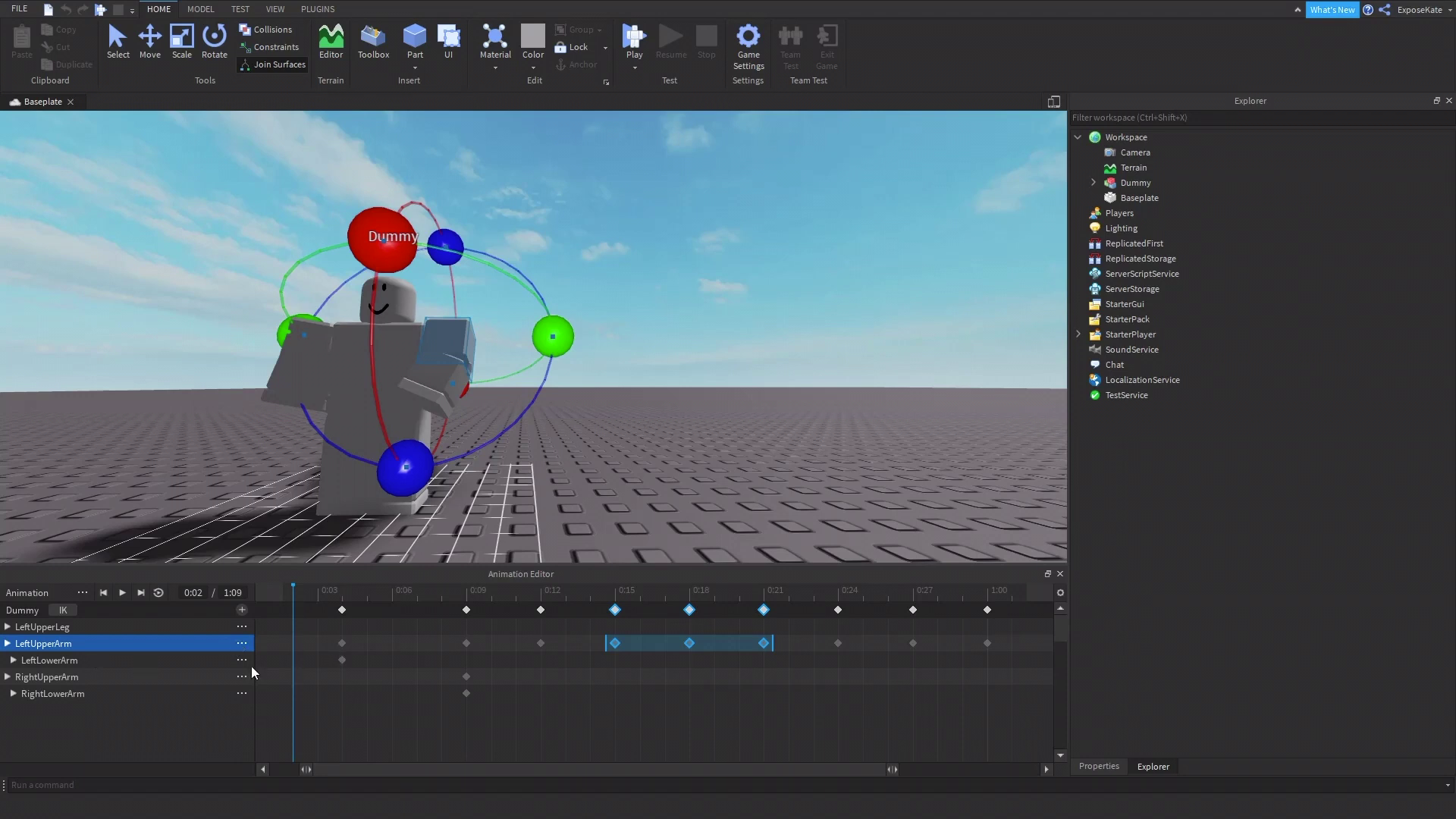
left_click_drag(368, 767, 338, 767)
left_click(288, 591)
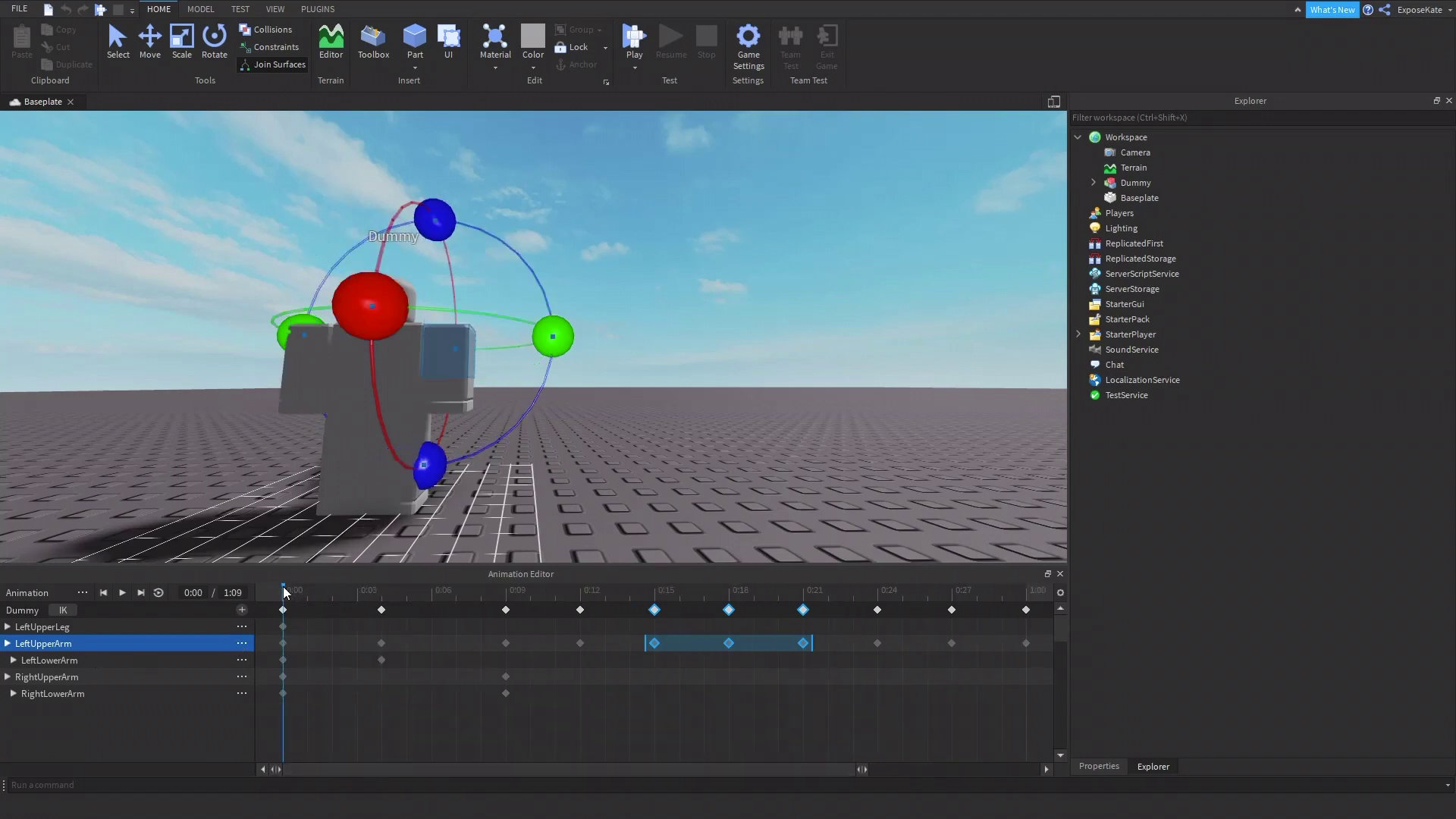
left_click(121, 592)
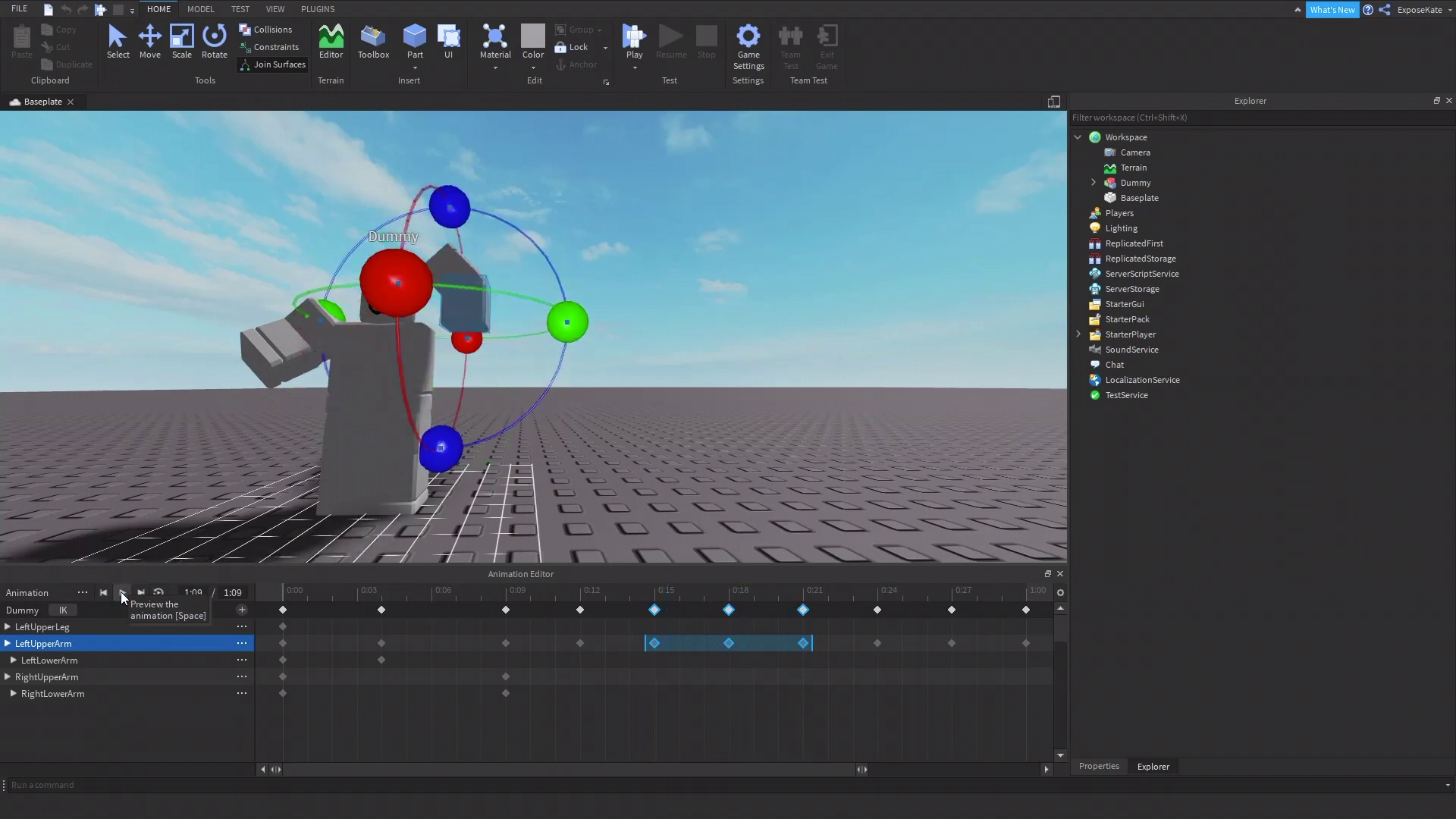
left_click_drag(789, 773, 1009, 747)
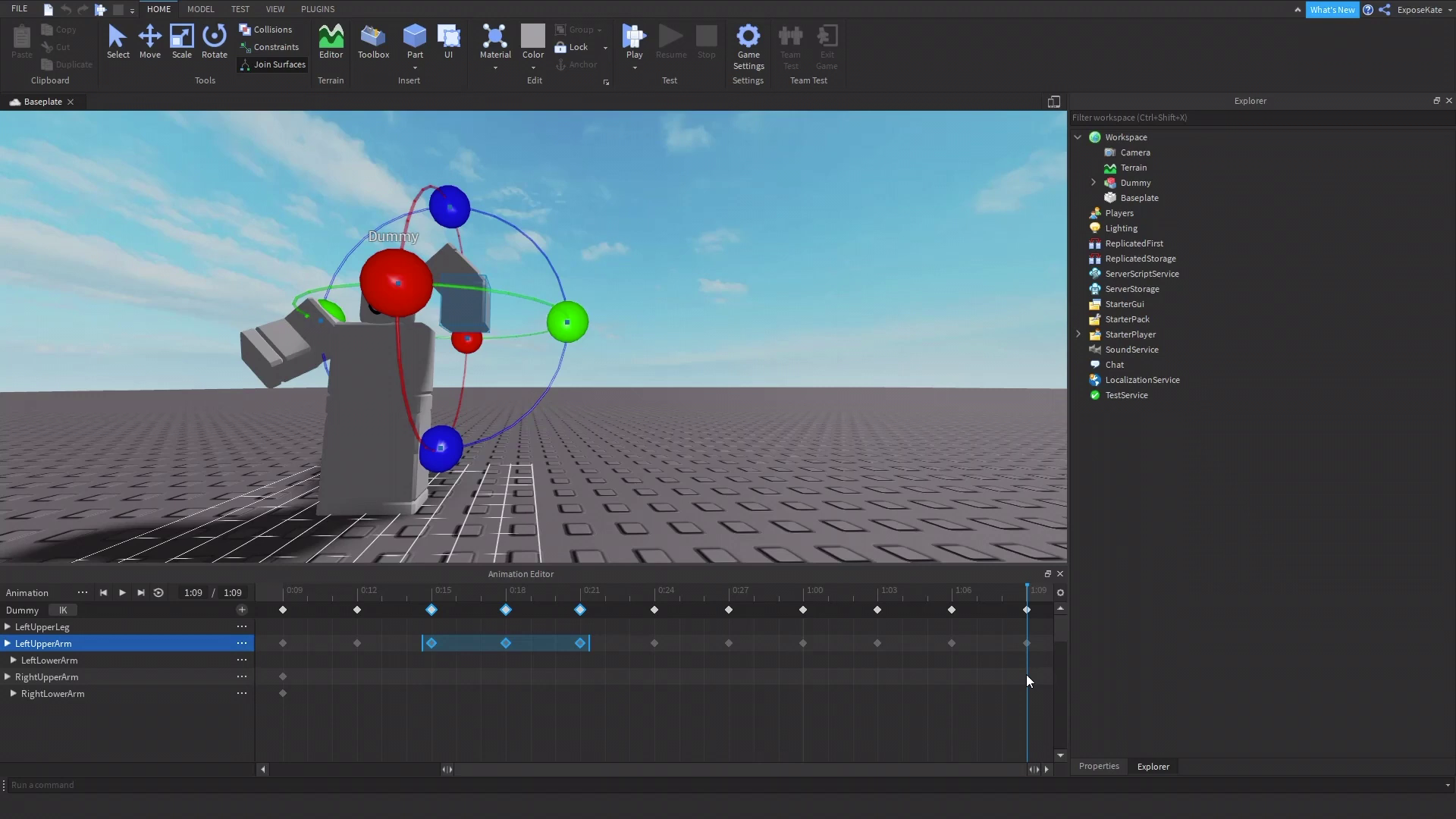
left_click(1024, 609)
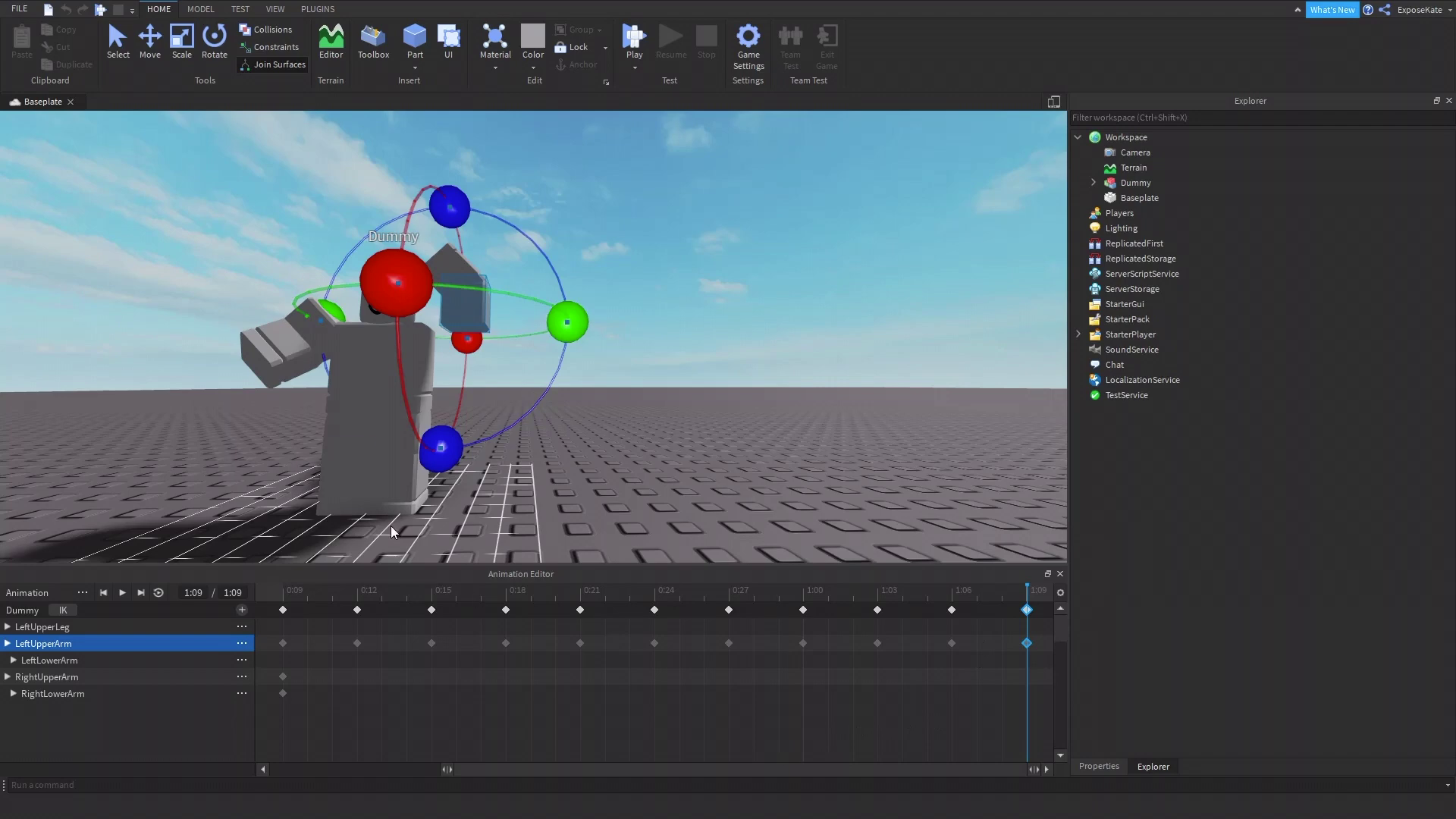
Drag the last keyframes out and back so they sit at 1:09
left_click(402, 442)
right_click_drag(407, 441, 405, 442)
right_click_drag(576, 355, 576, 355)
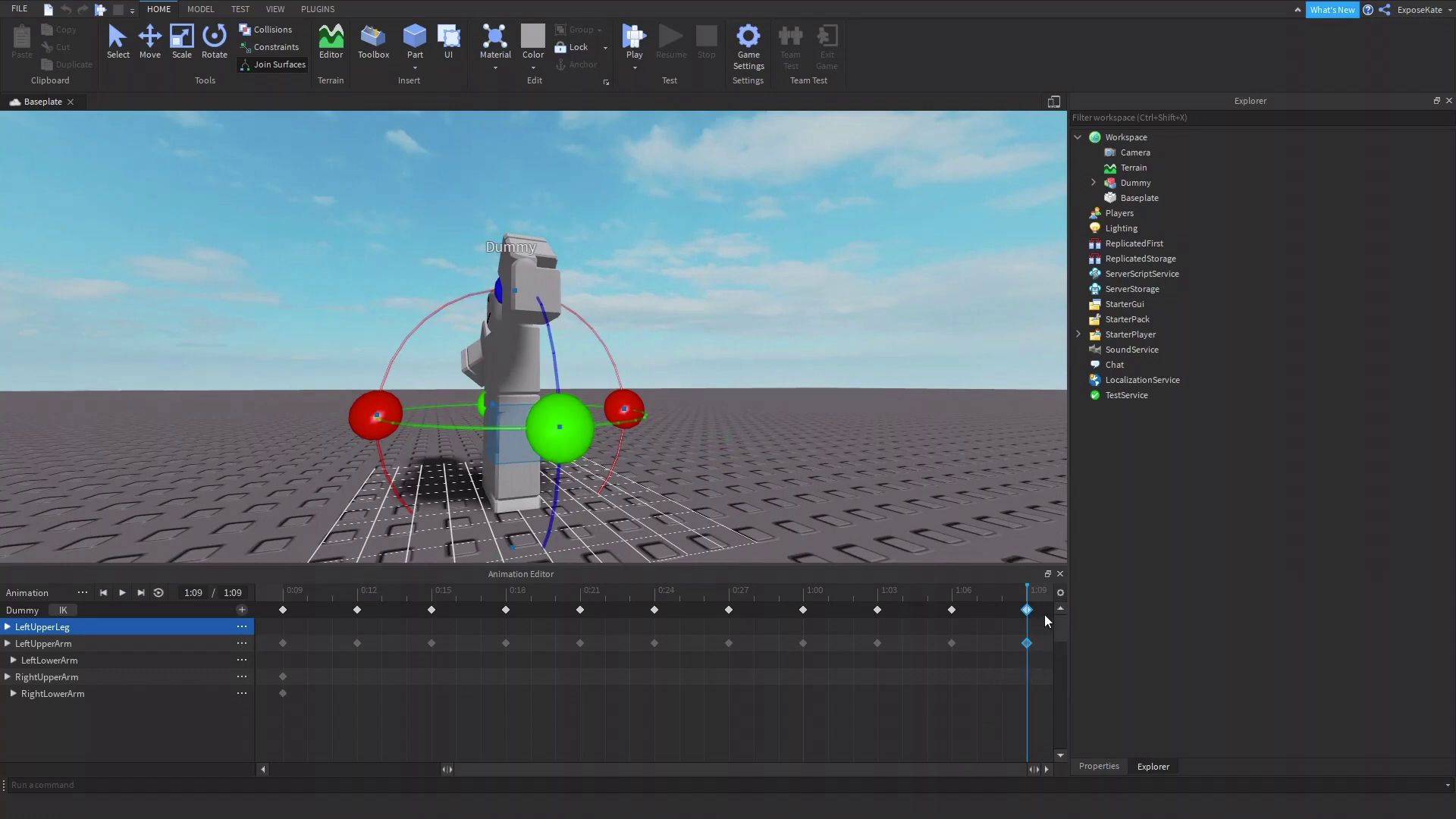
left_click_drag(1027, 609, 1058, 609)
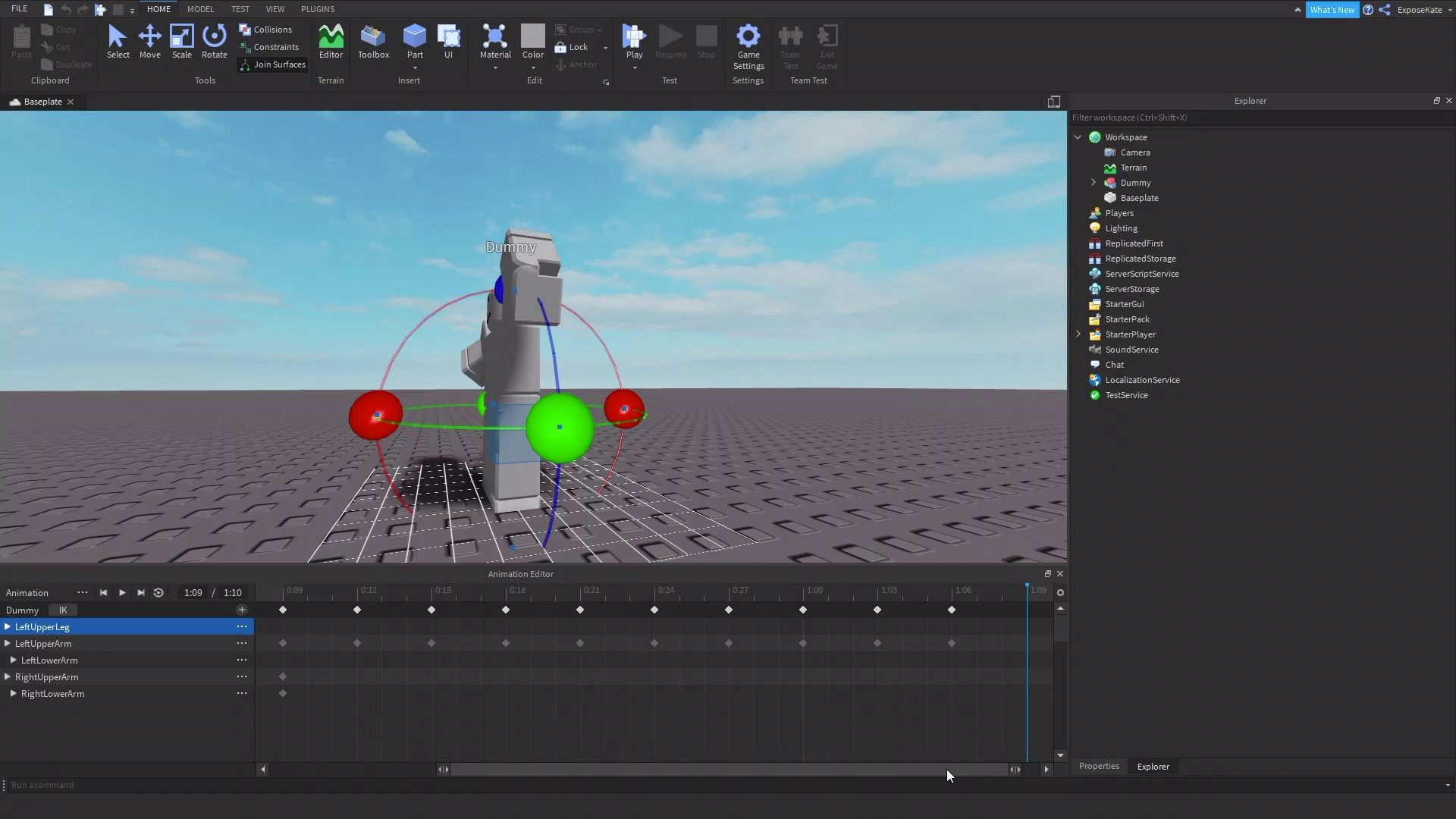
left_click_drag(946, 769, 1084, 758)
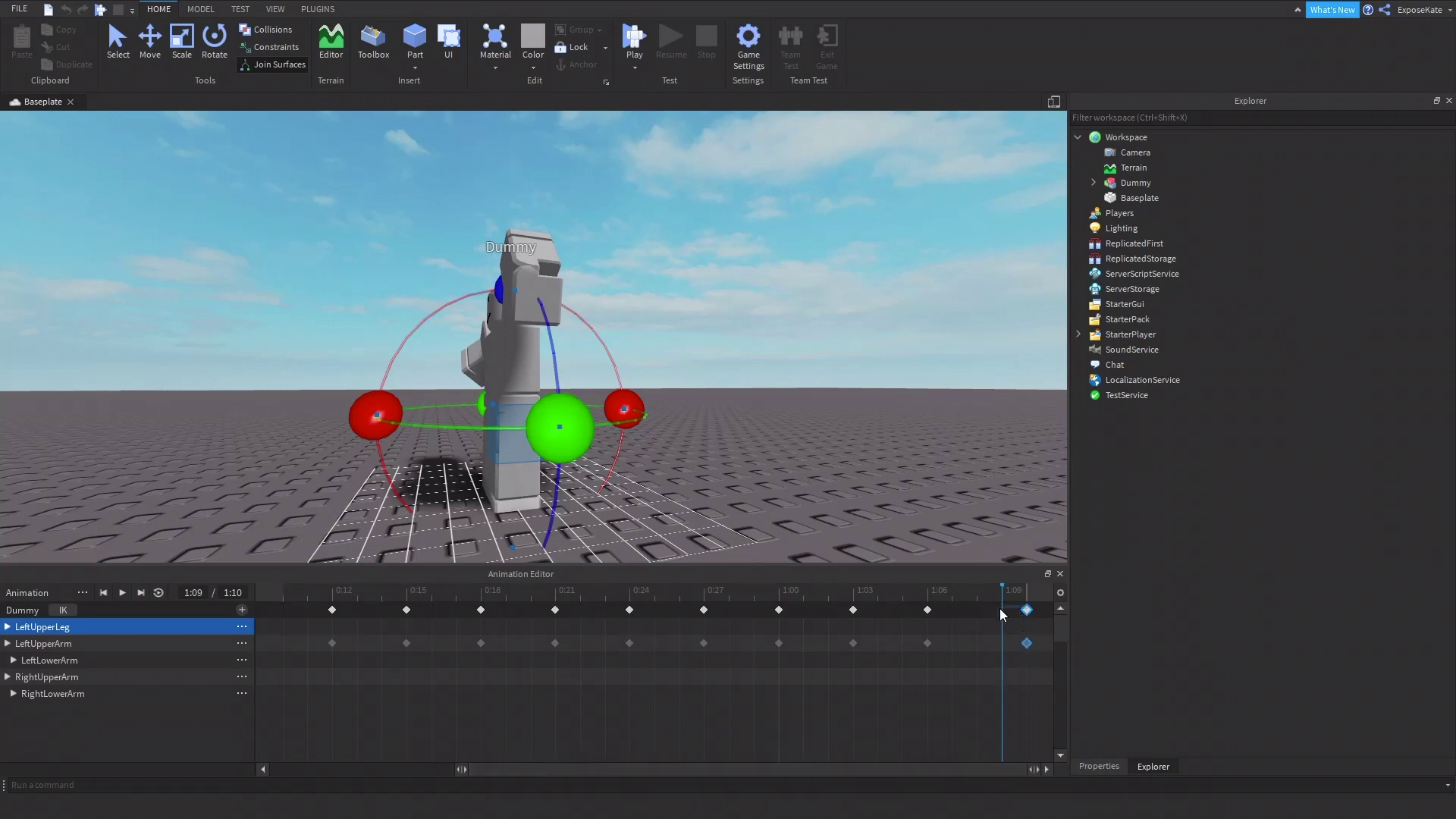
left_click_drag(1027, 609, 1001, 609)
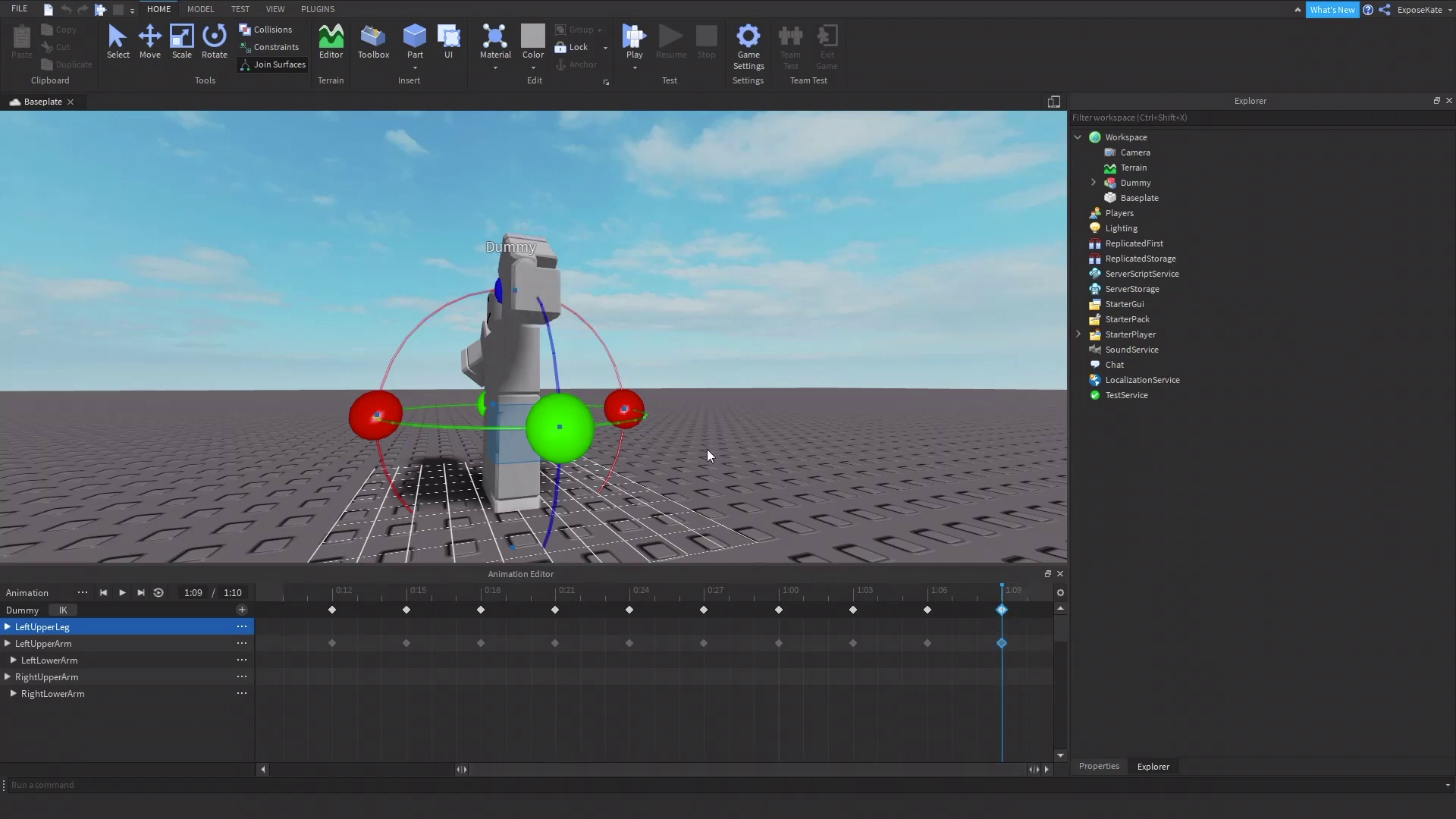
right_click_drag(534, 384, 534, 384)
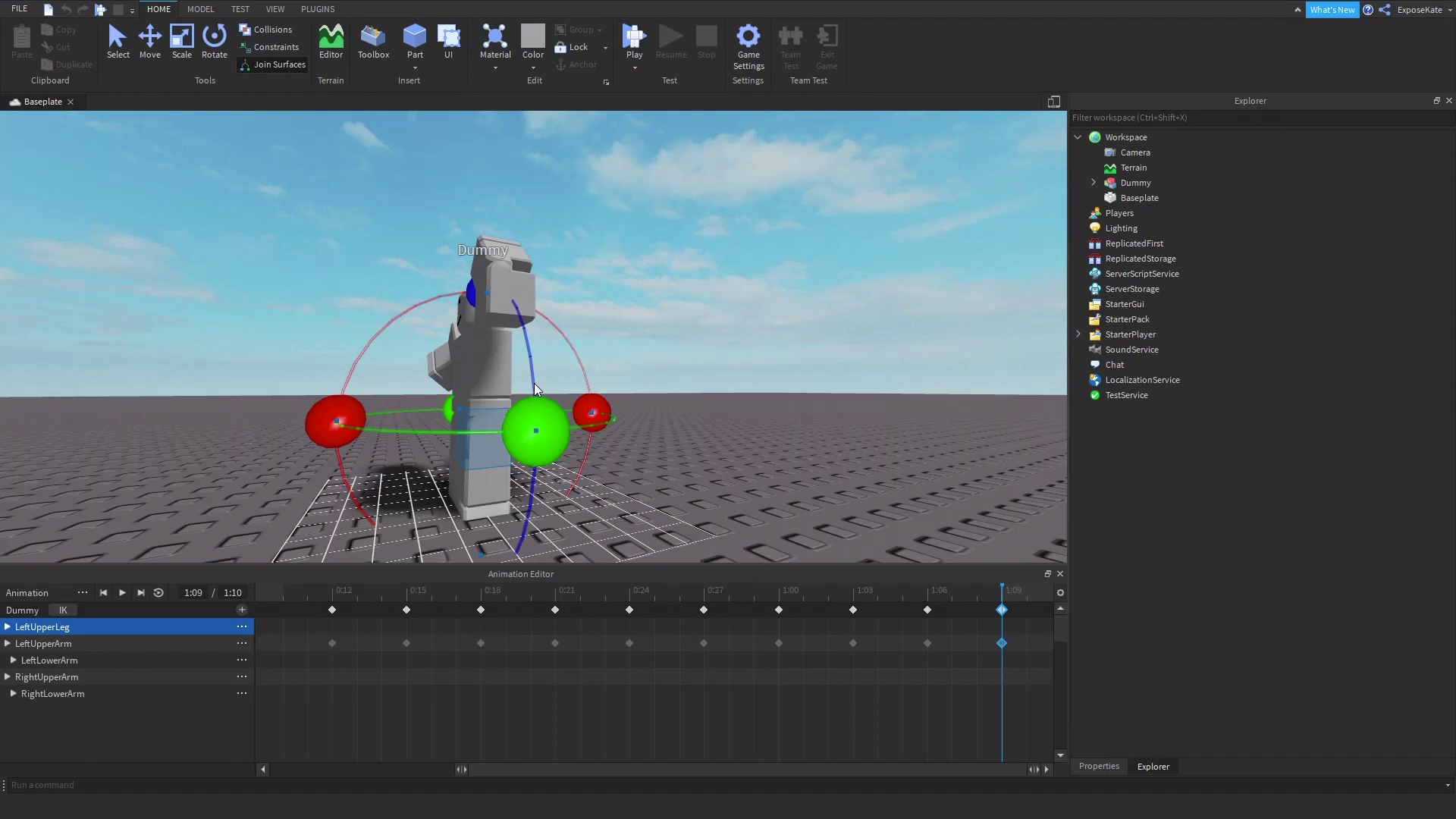
Extend the clip length to 1:14 while keeping the final keyframe at 1:09
left_click(1028, 595)
left_click_drag(1045, 767, 1040, 769)
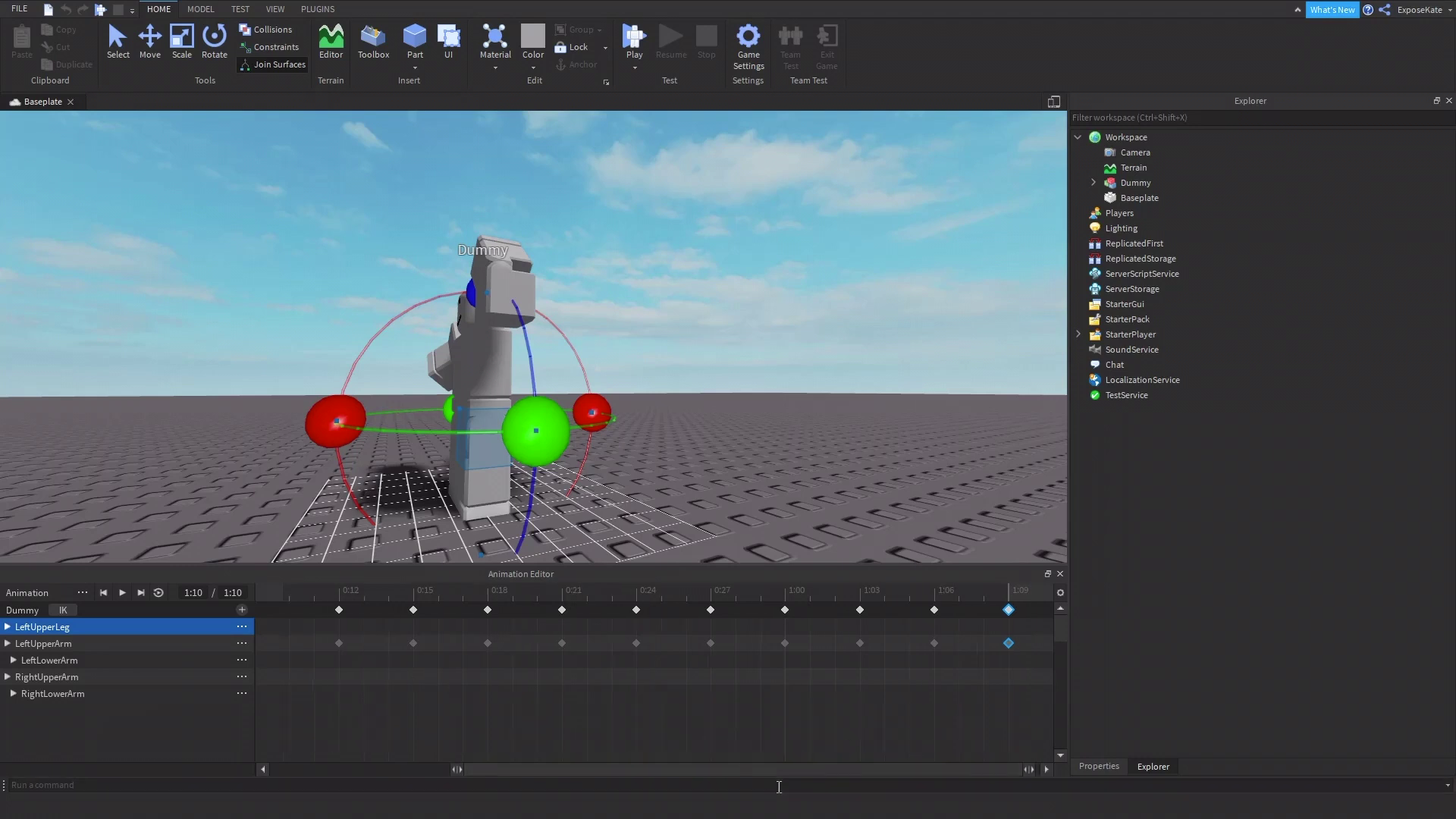
left_click_drag(1002, 610, 1104, 640)
left_click_drag(969, 768, 939, 769)
left_click(1027, 610)
left_click_drag(1027, 609, 953, 609)
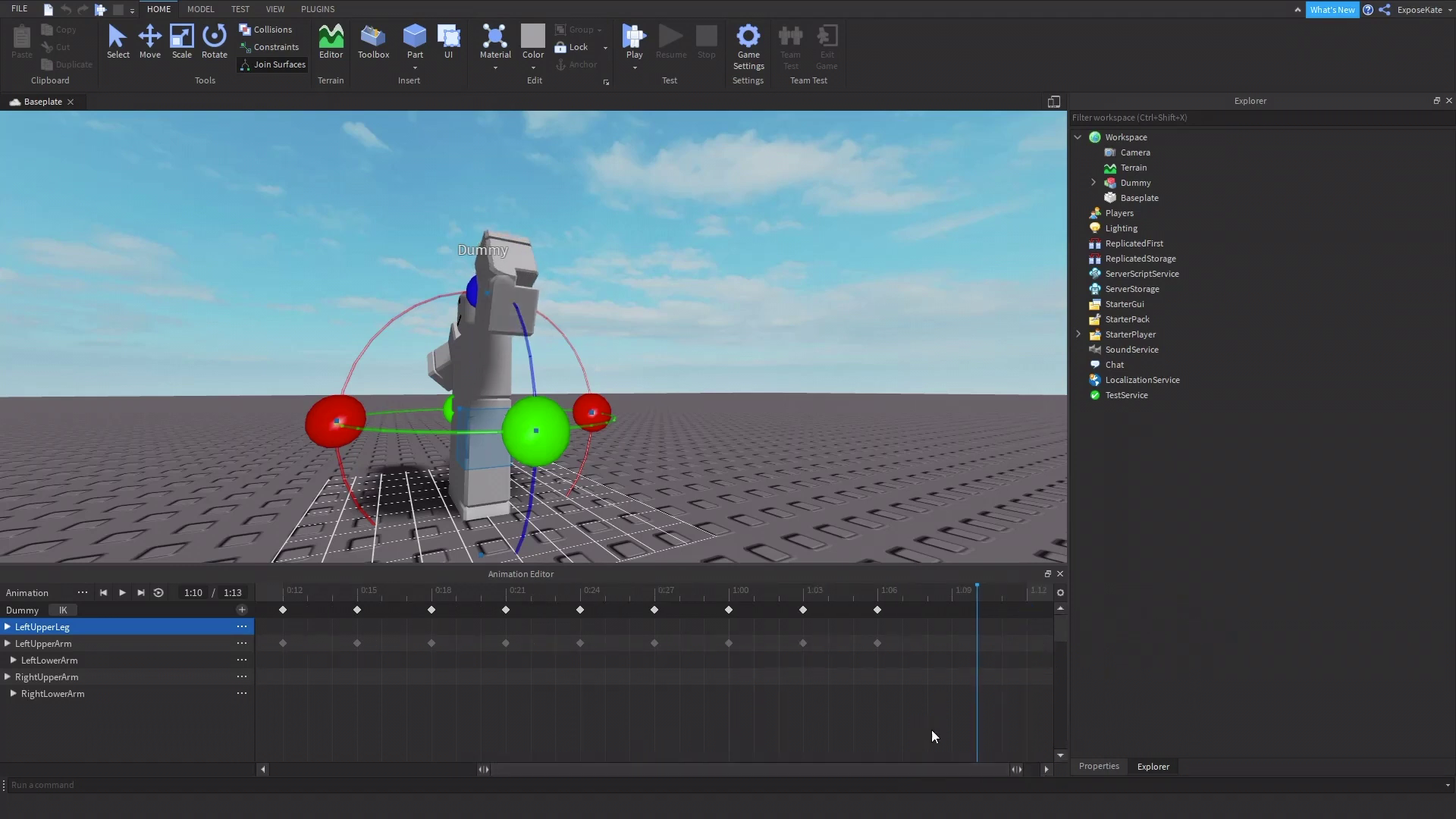
left_click_drag(909, 769, 935, 769)
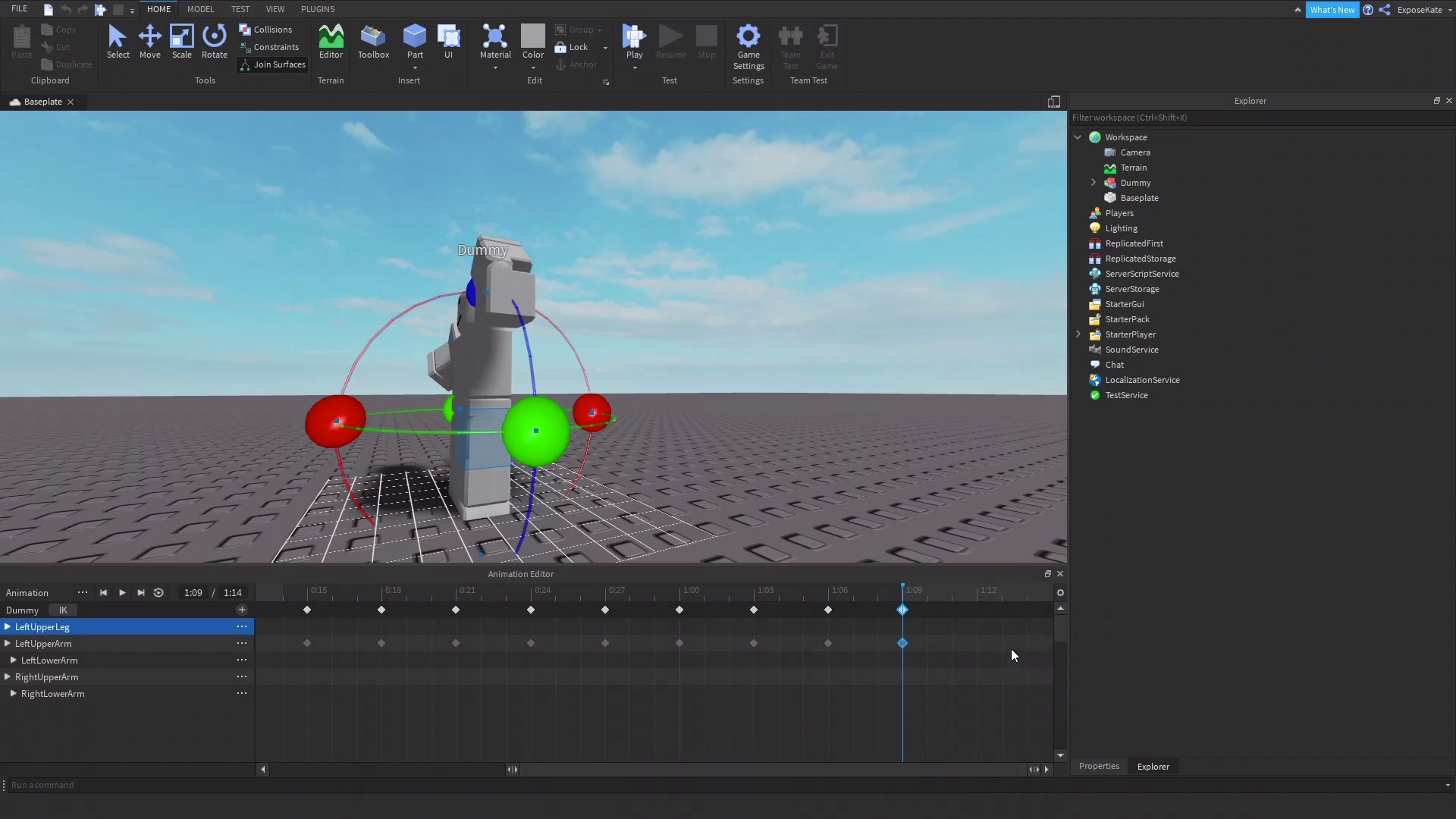
left_click(976, 598)
Select the LeftUpperArm and rotate it, keying a pose at 1:12
right_click_drag(555, 352, 714, 326)
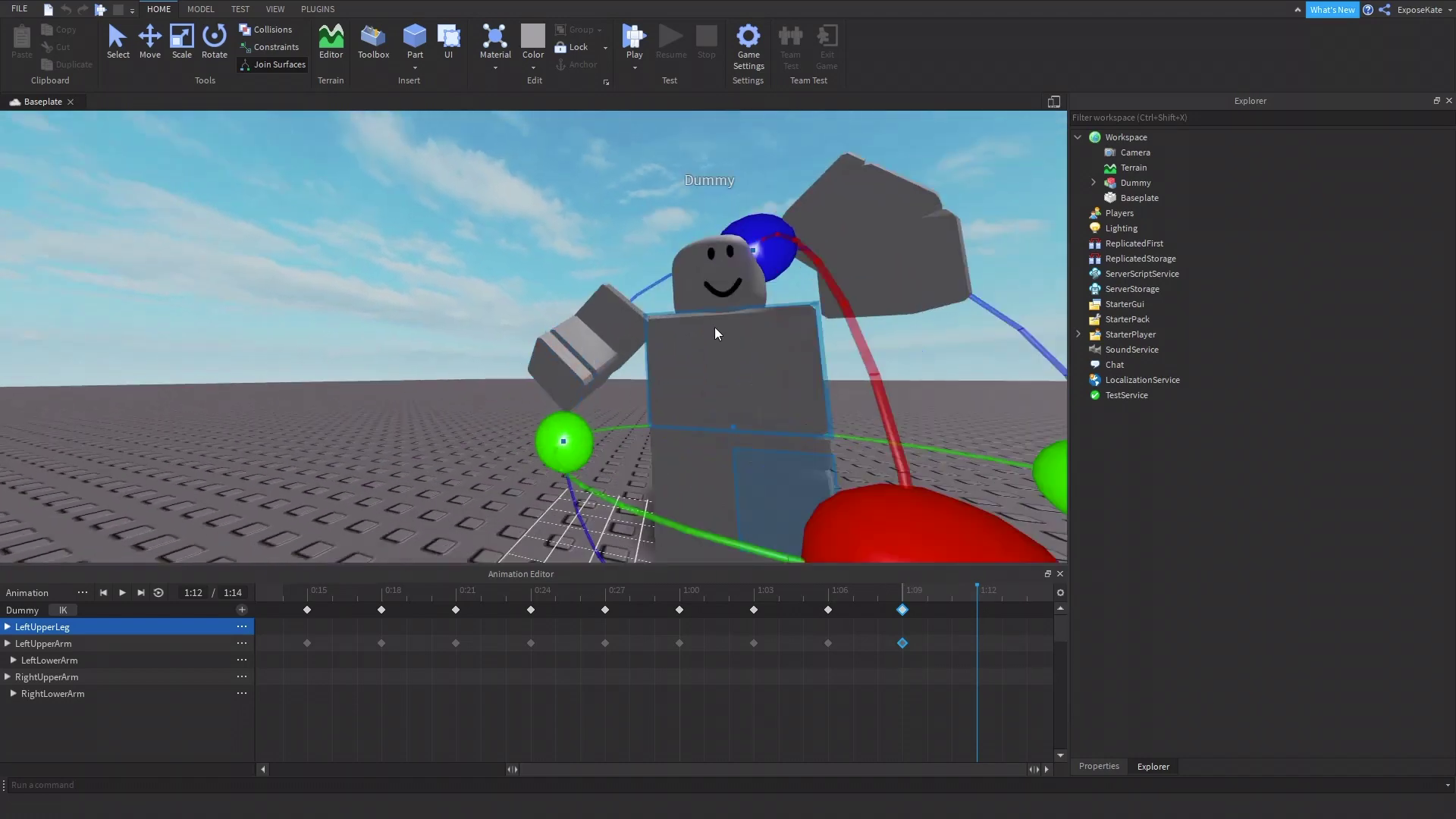
scroll(848, 288, "down", 2)
left_click(721, 284)
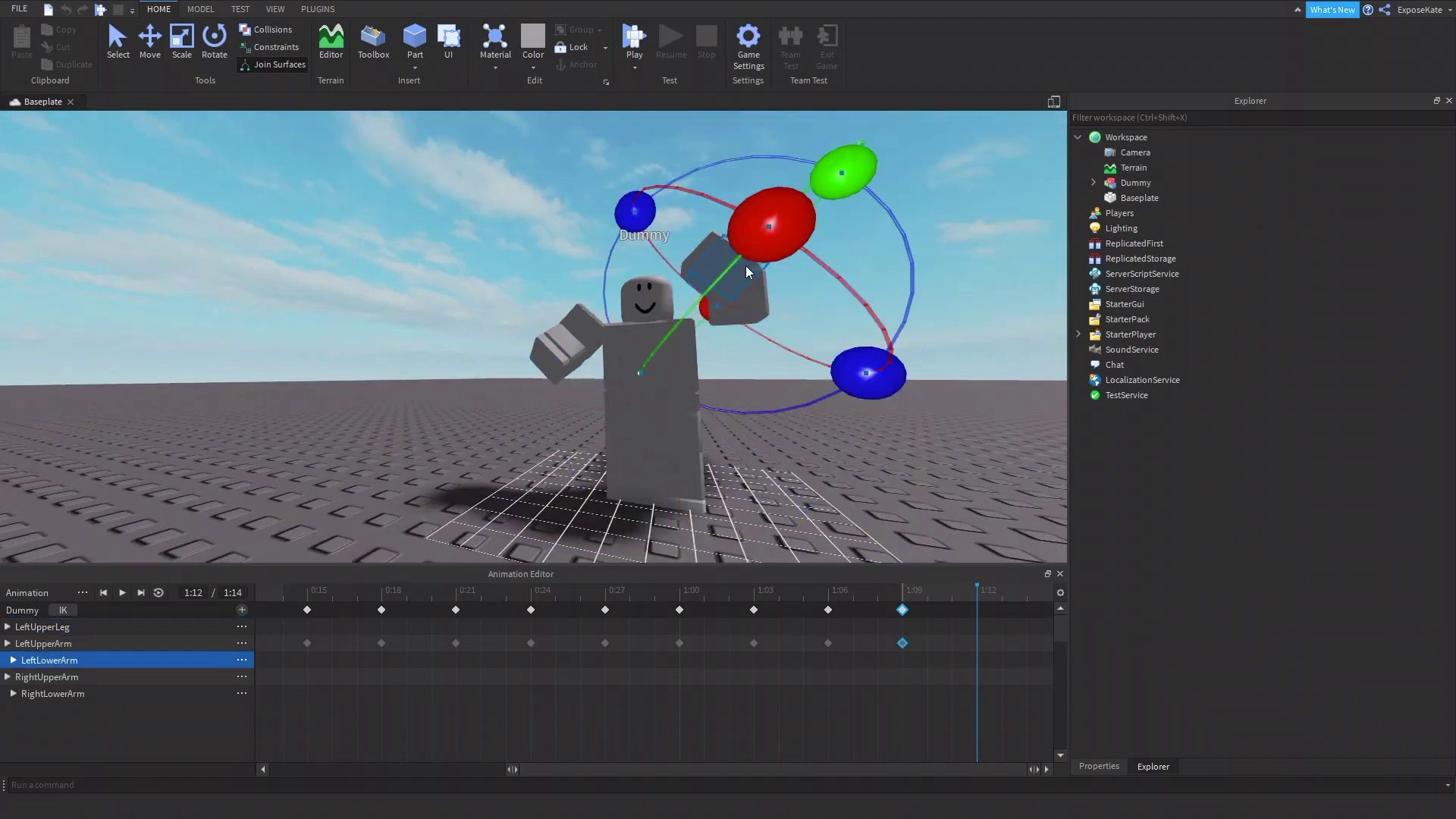
left_click(739, 306)
right_click_drag(738, 307, 731, 237)
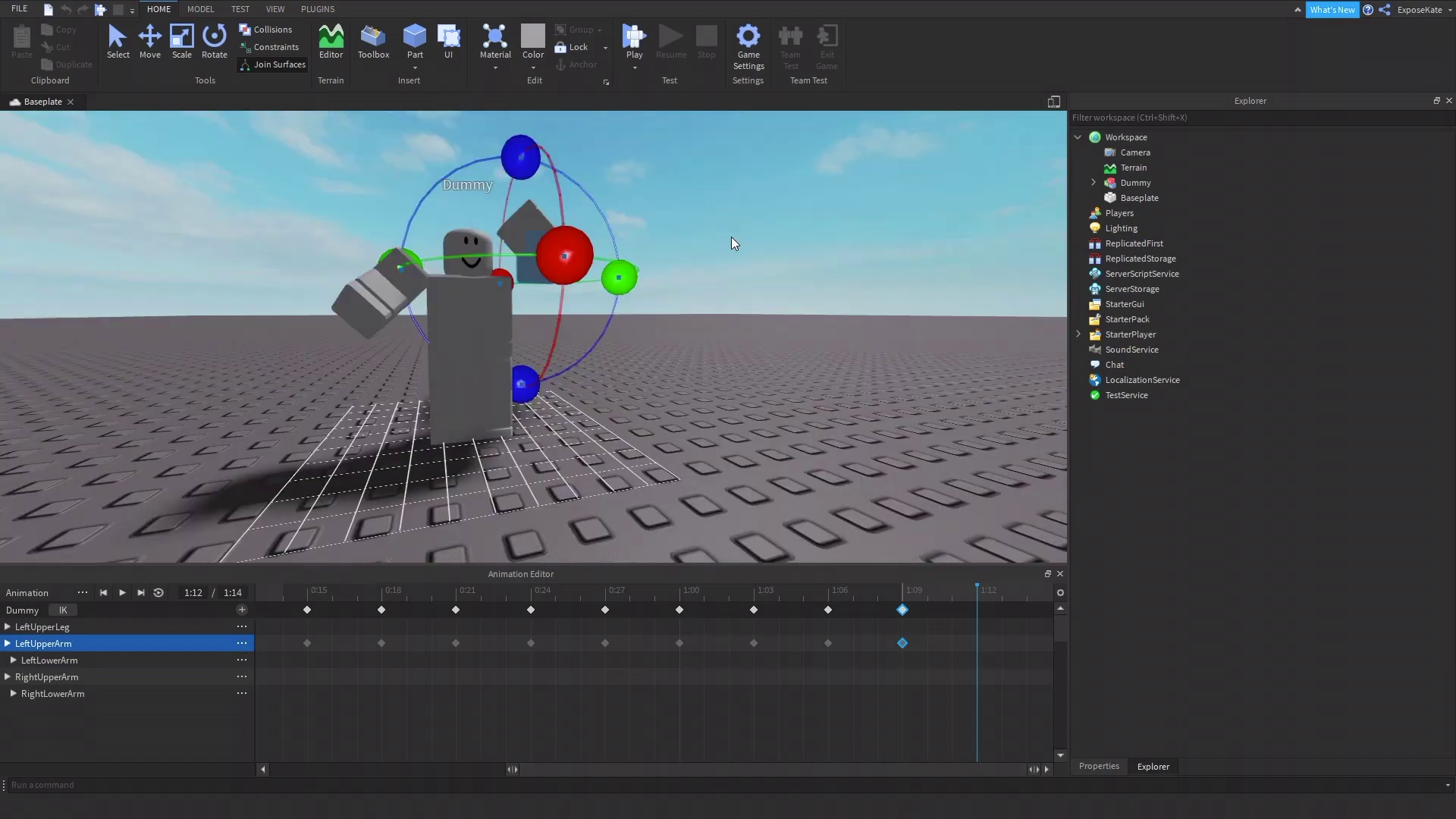
scroll(729, 237, "up", 5)
scroll(729, 236, "down", 5)
scroll(640, 223, "up", 3)
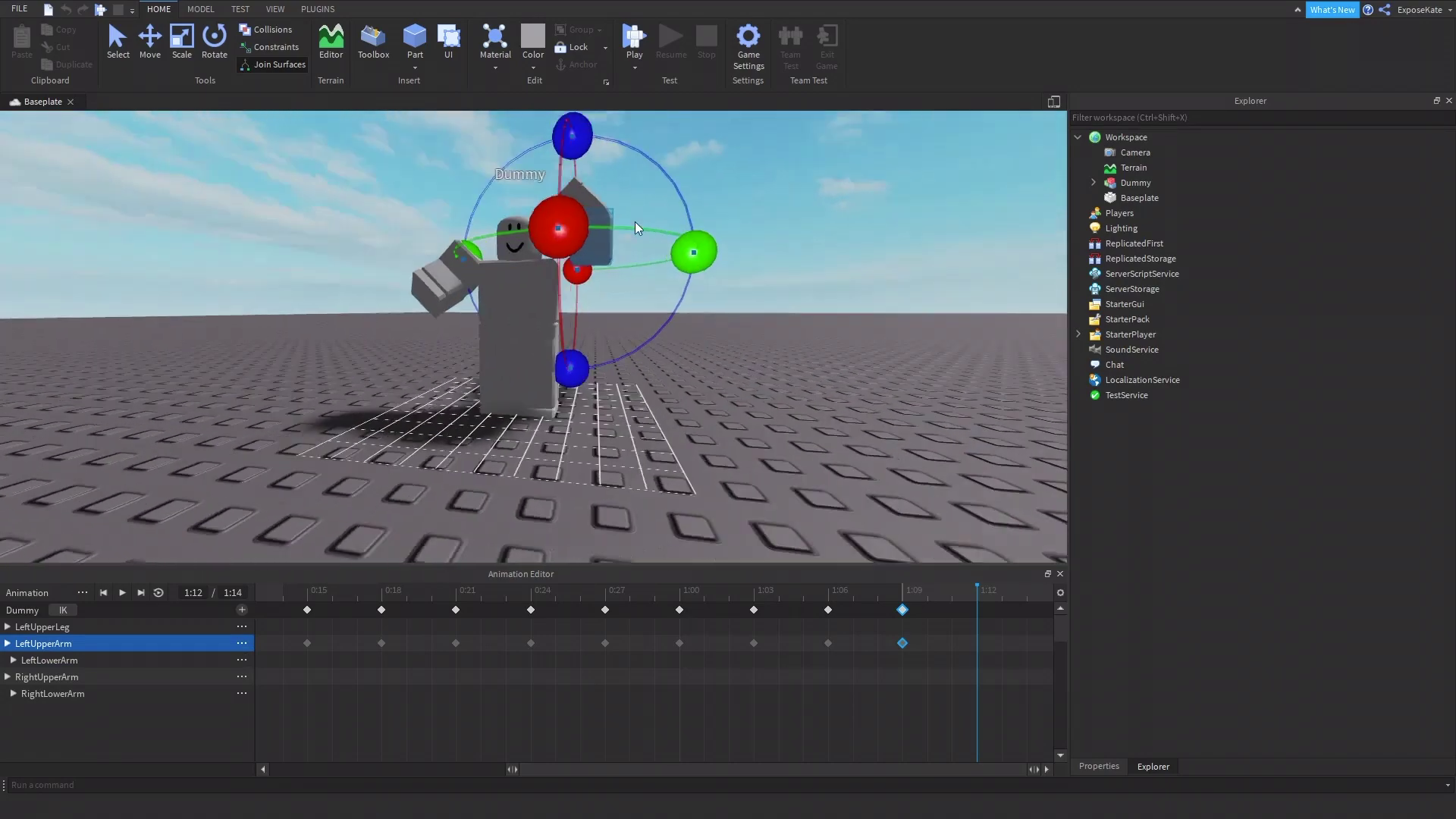
scroll(640, 223, "down", 4)
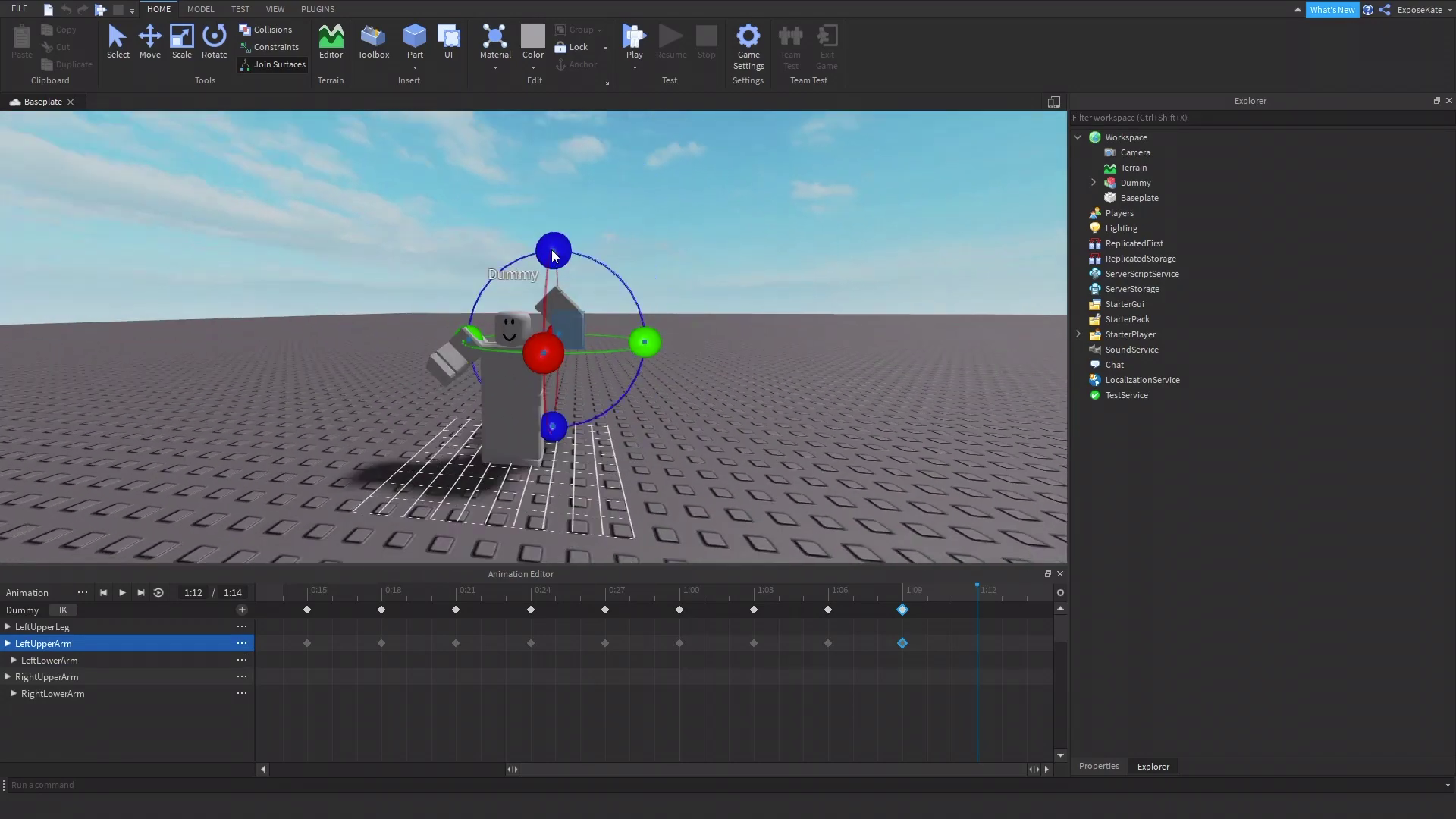
left_click_drag(556, 254, 523, 519)
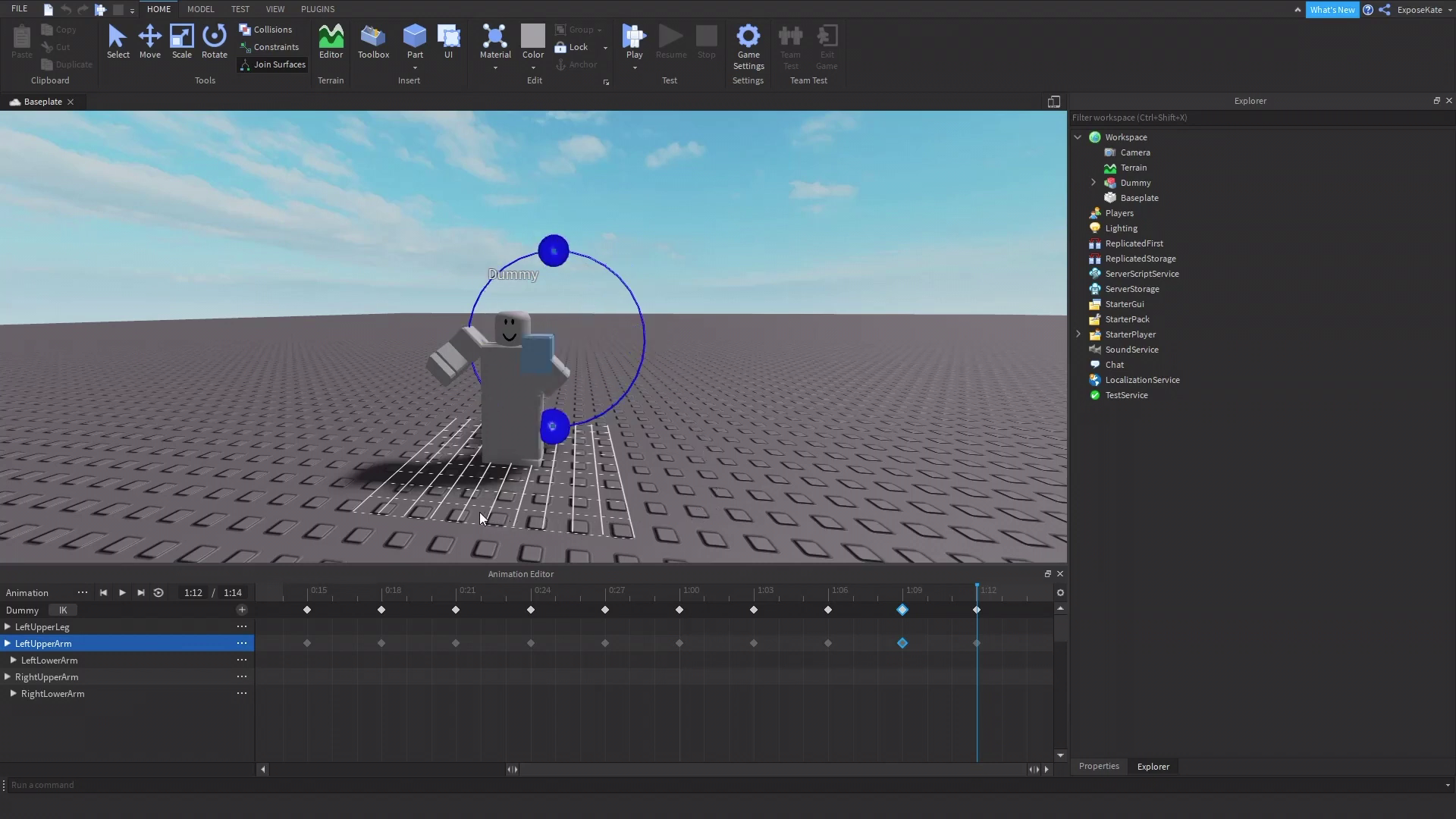
left_click_drag(436, 489, 437, 491)
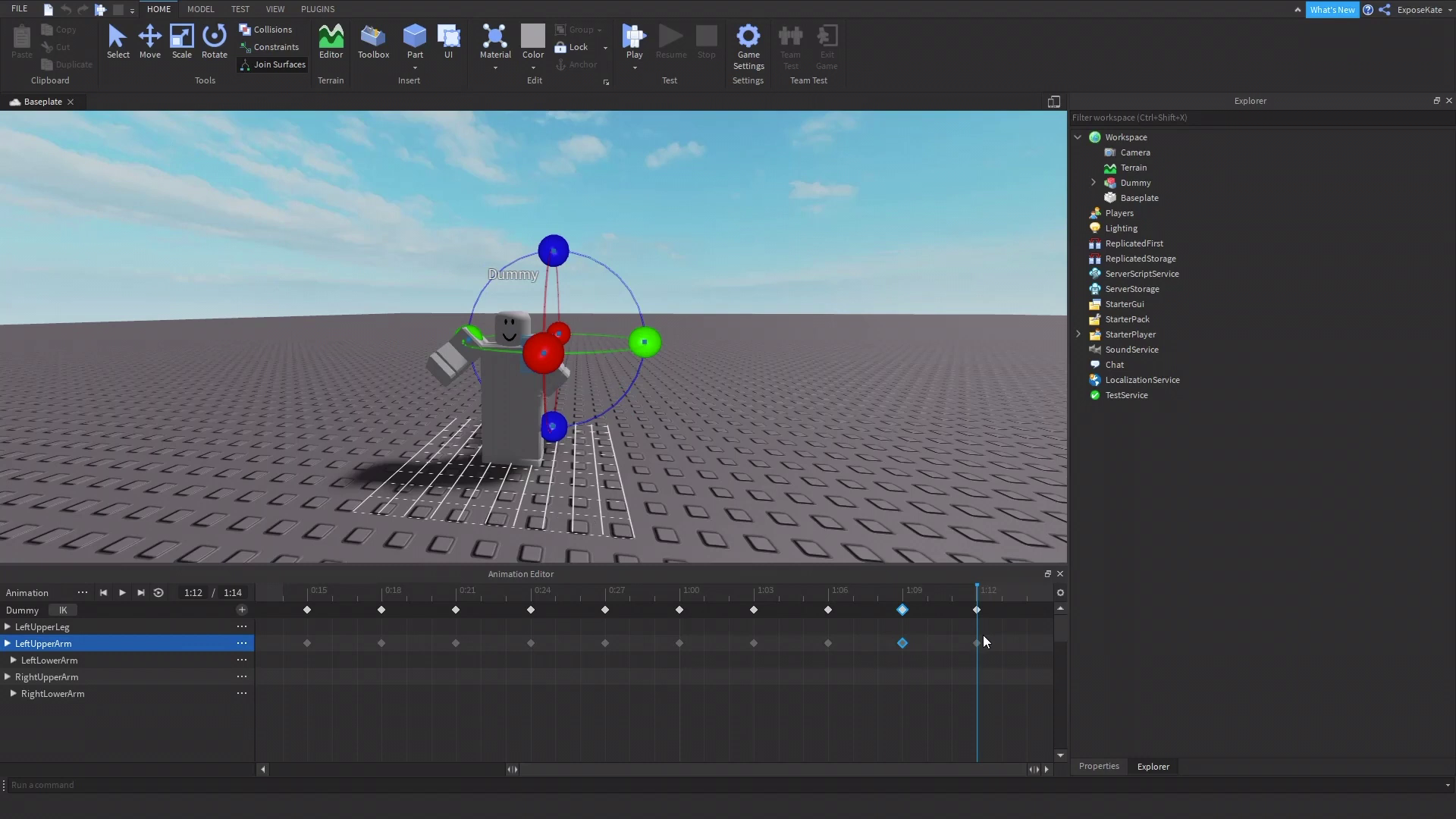
Delete the stray 1:12 keyframe and add a reset keyframe at 1:12
left_click(975, 611)
key("Delete")
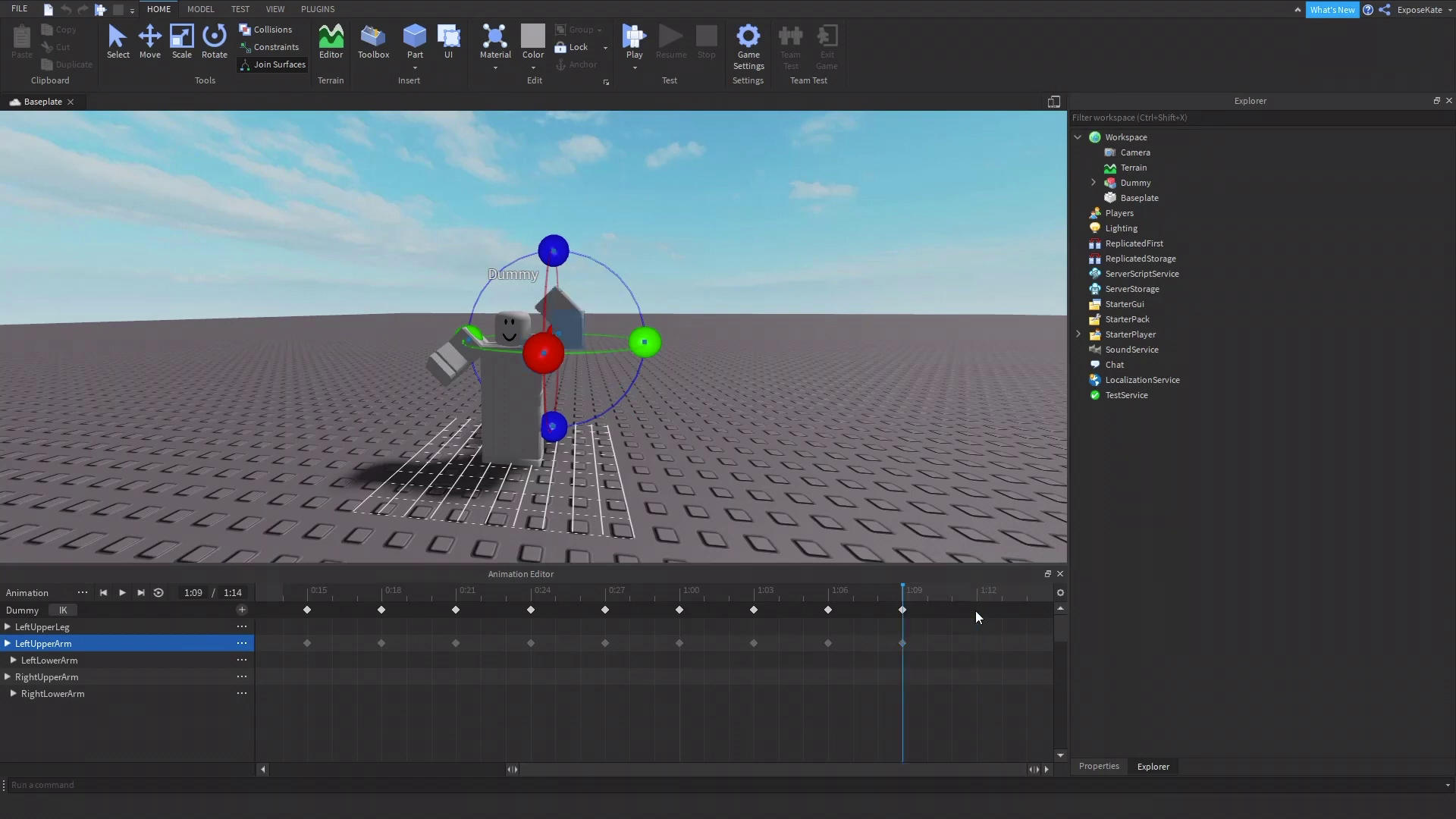
right_click(977, 611)
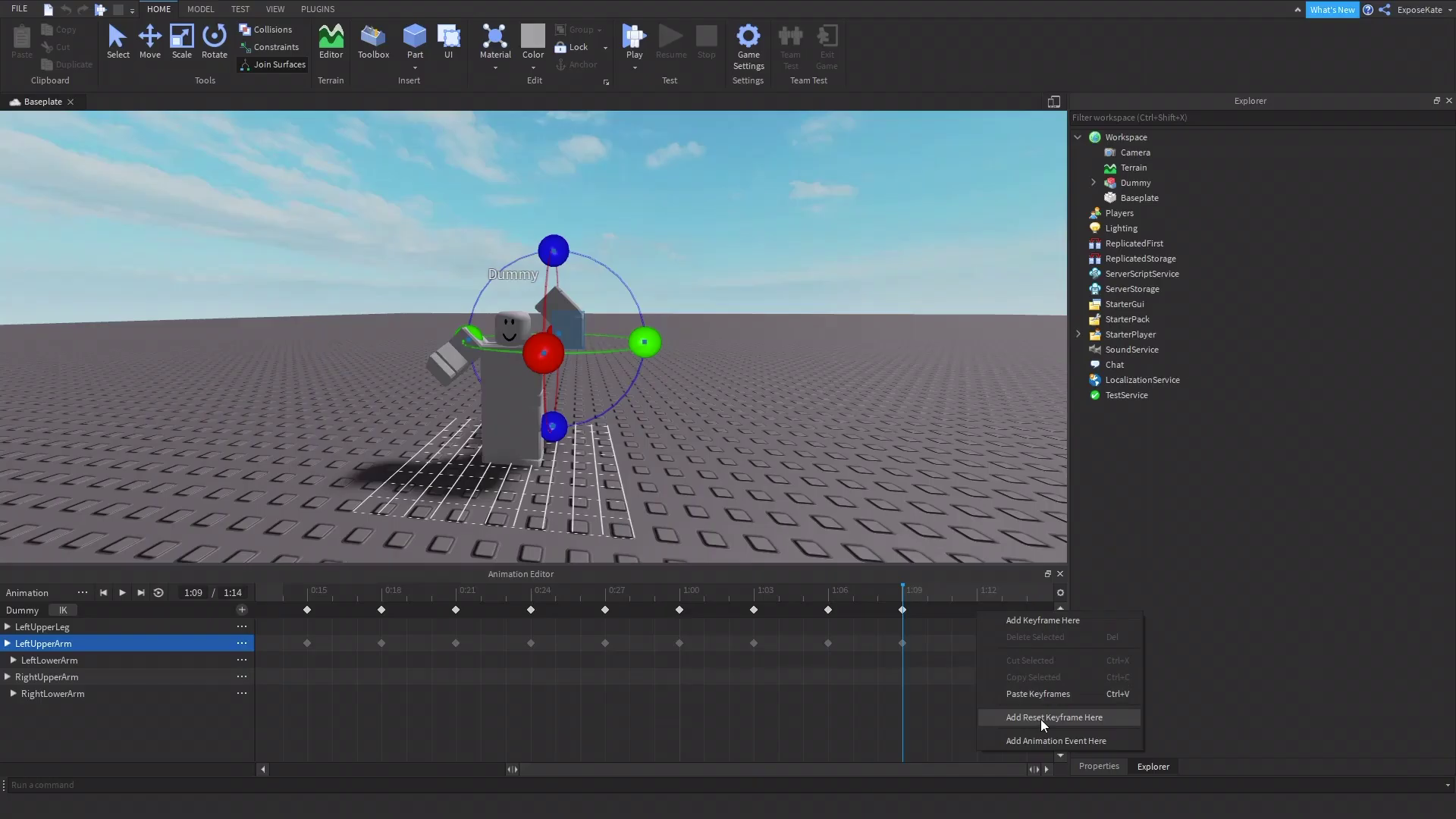
left_click(1040, 717)
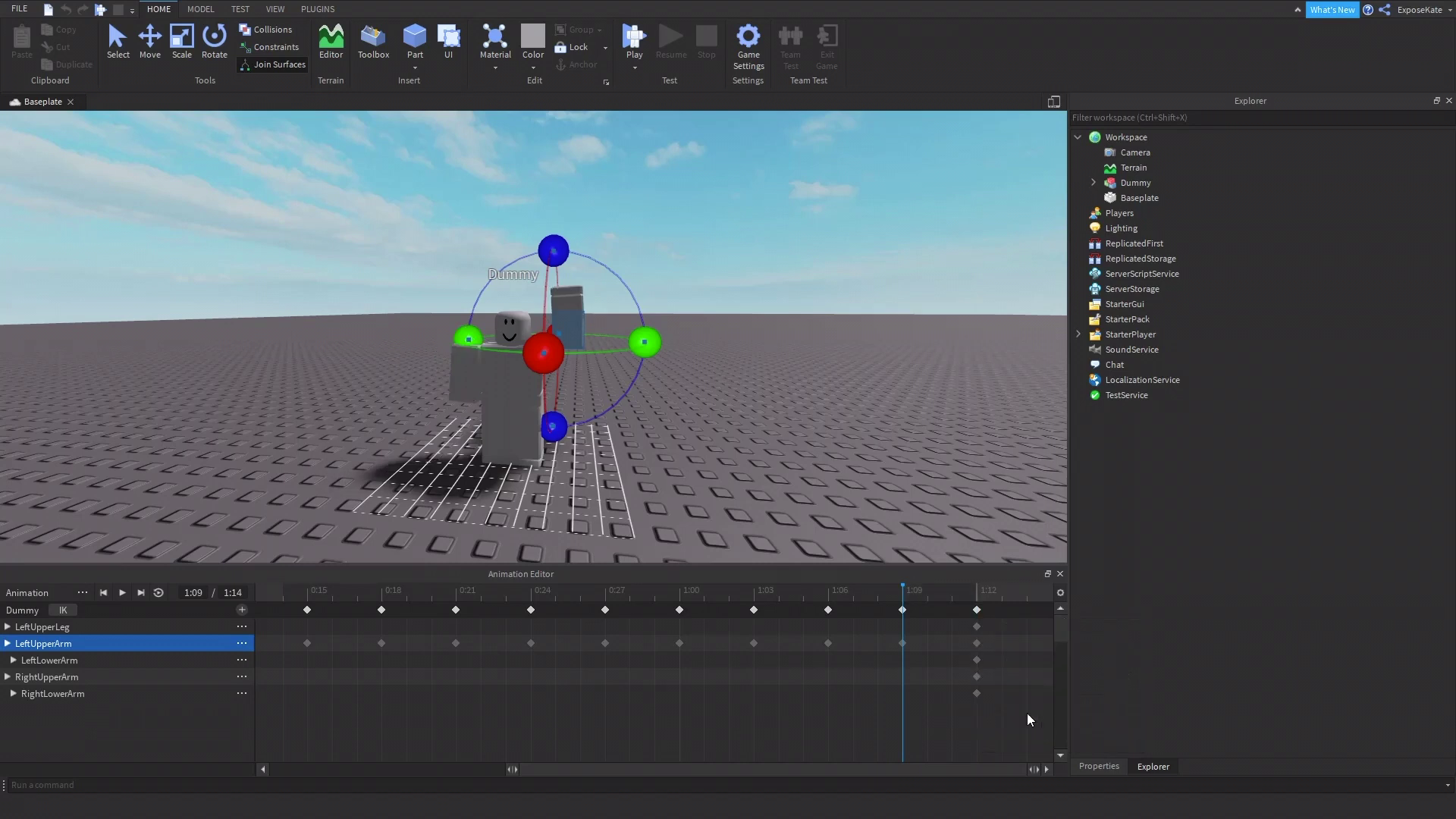
left_click(976, 591)
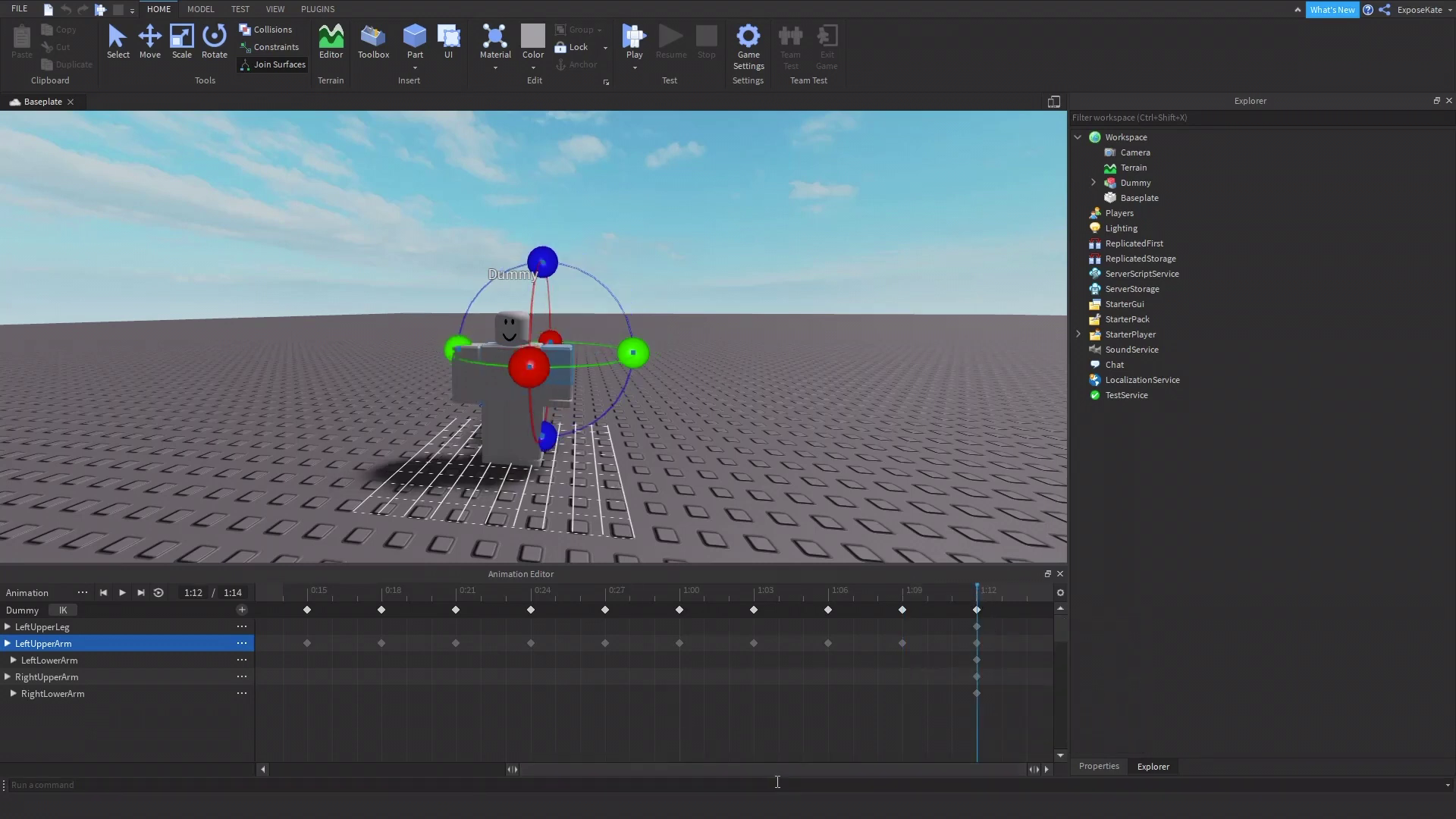
left_click_drag(532, 766, 349, 767)
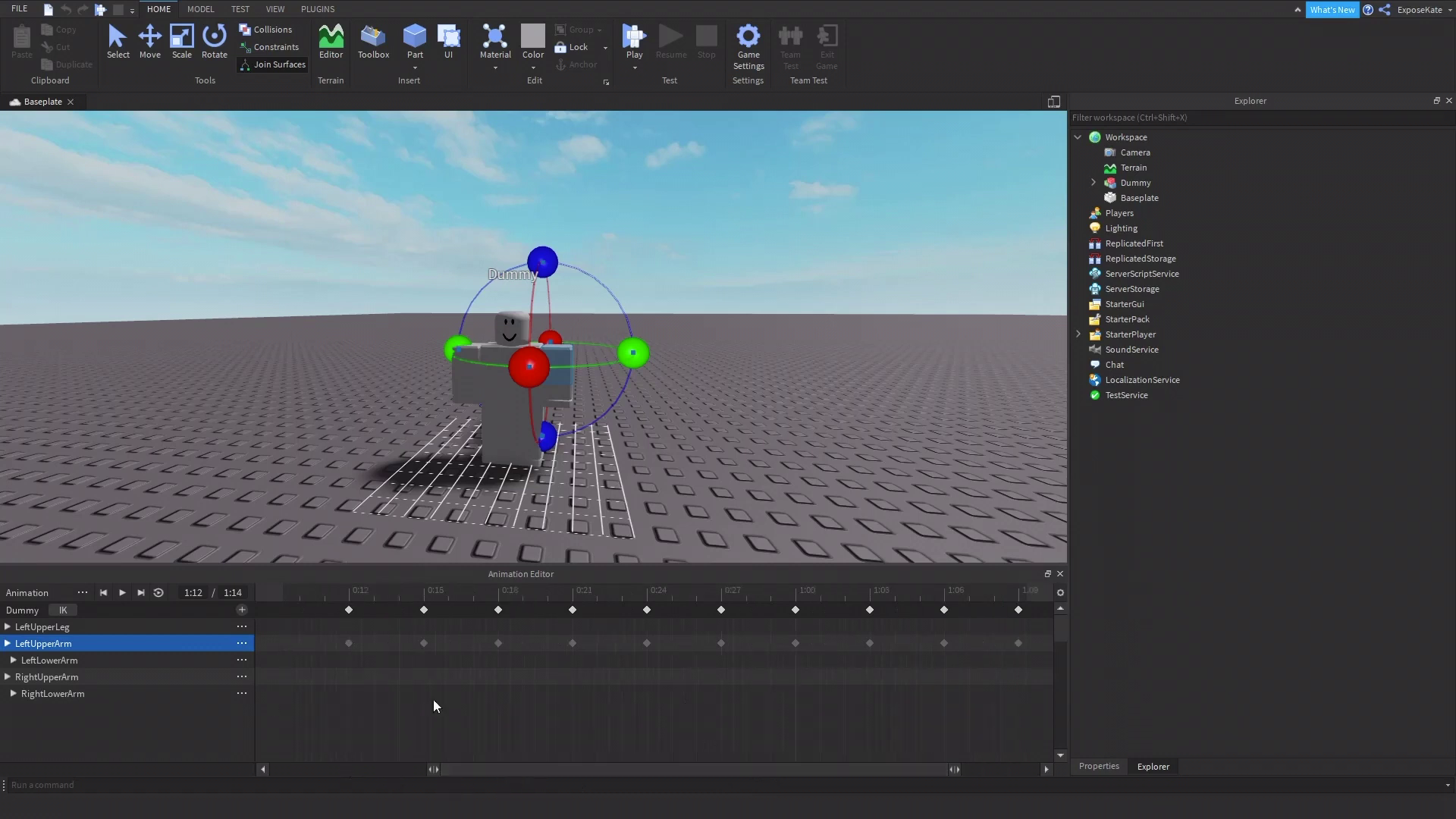
left_click_drag(483, 770, 288, 770)
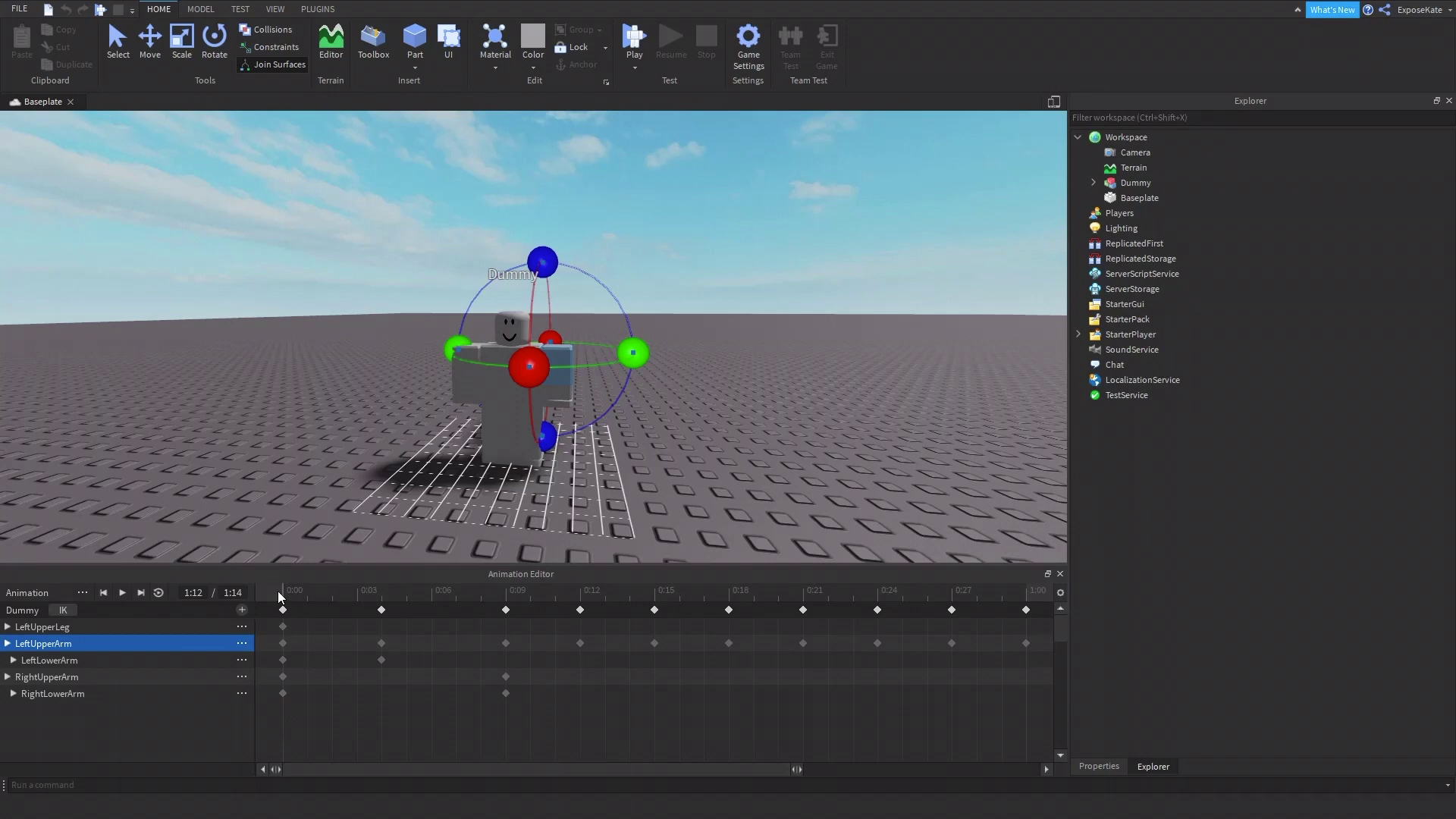
left_click(122, 592)
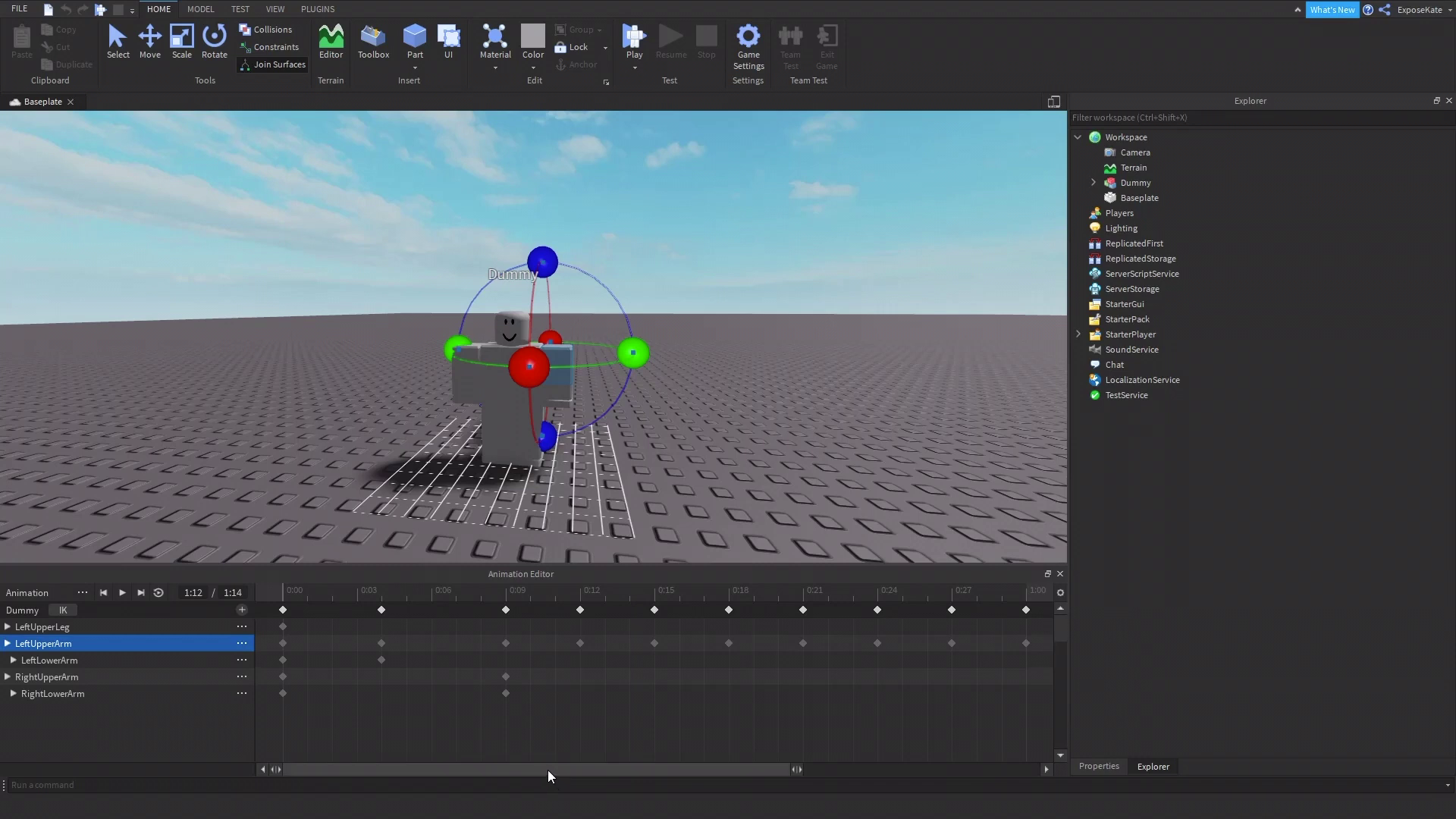
left_click_drag(551, 775, 943, 747)
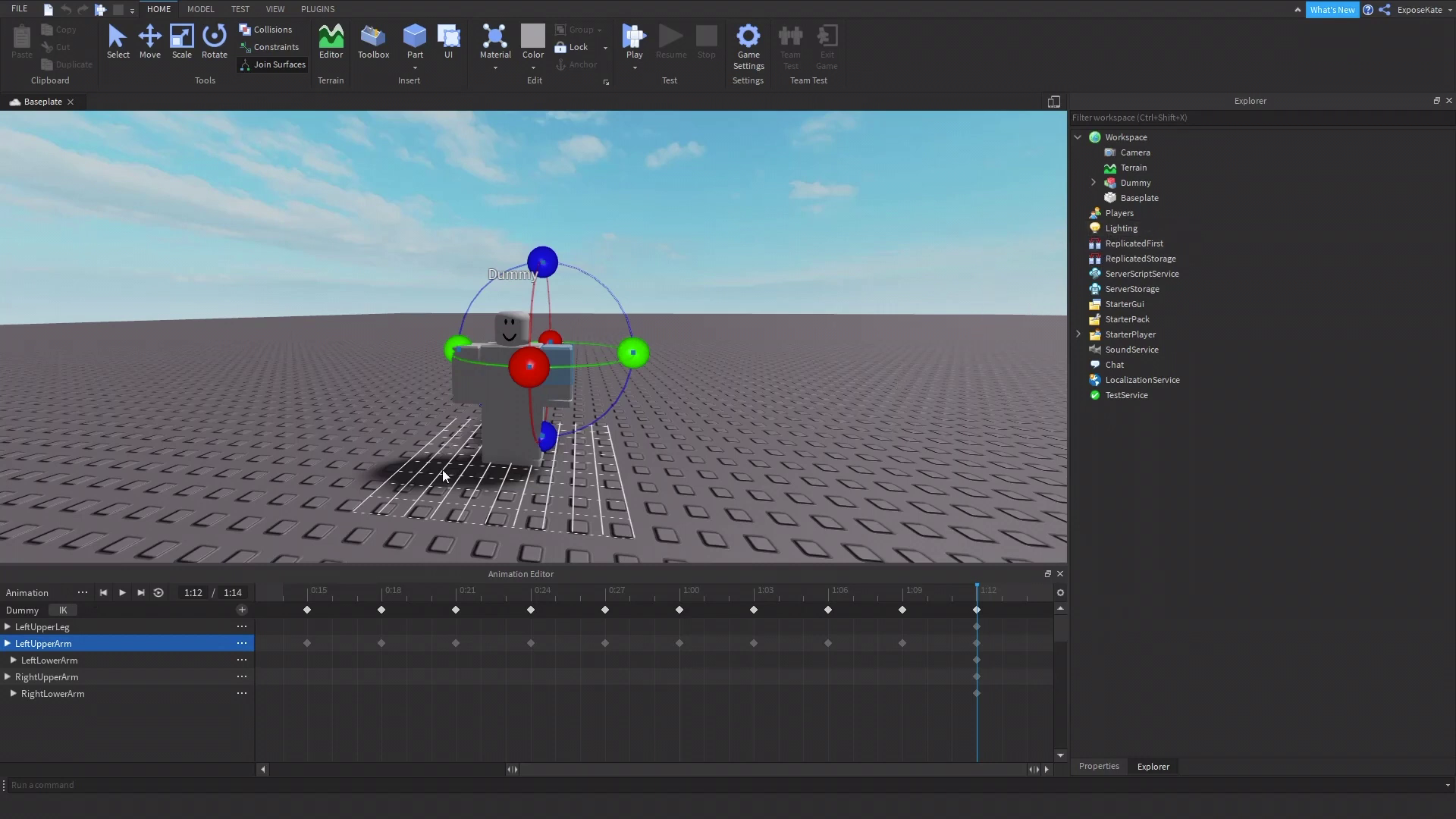
Export the waving animation to Roblox, keeping the asset title 'Animation', and submit it
left_click(83, 593)
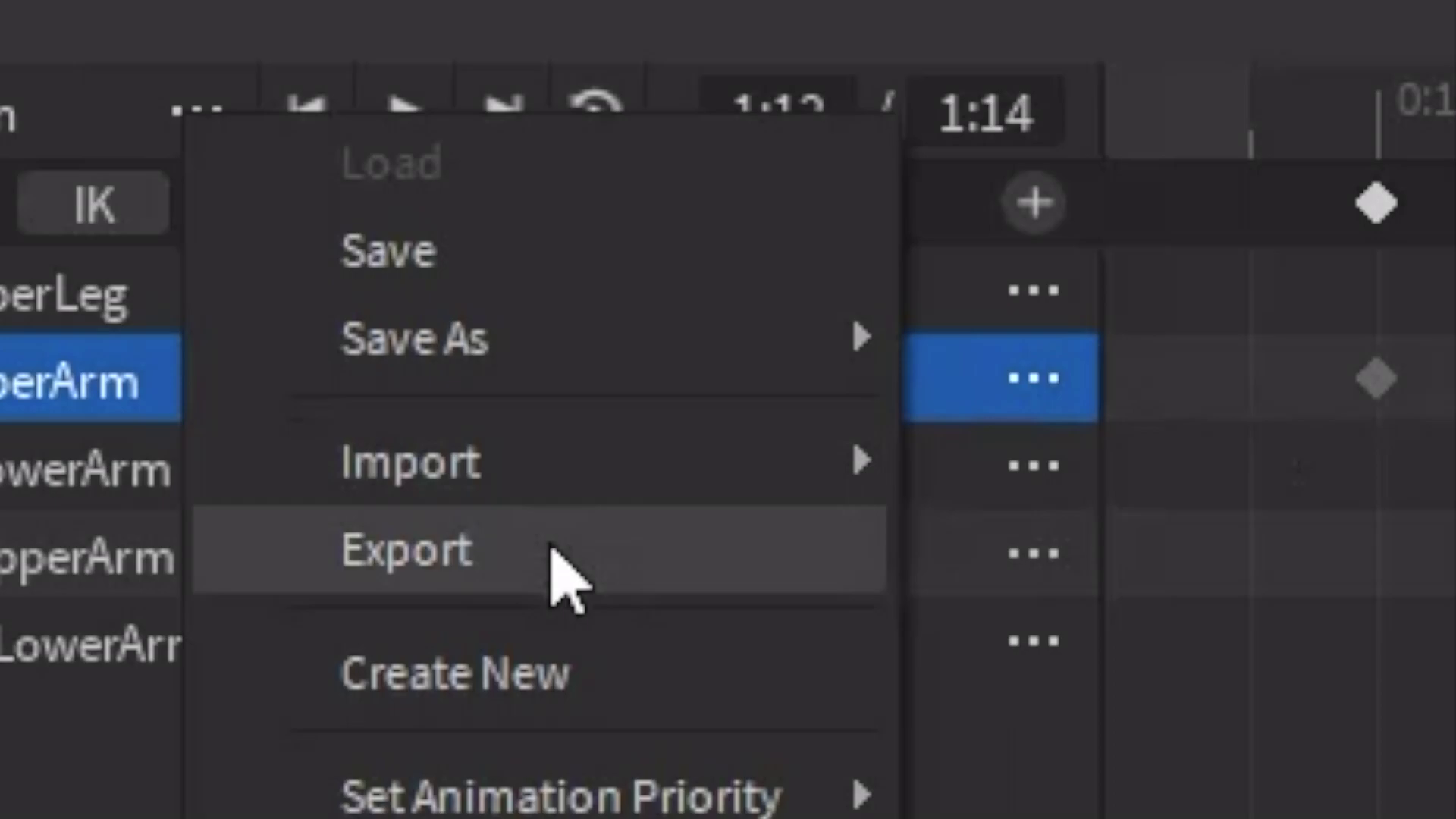
left_click(150, 676)
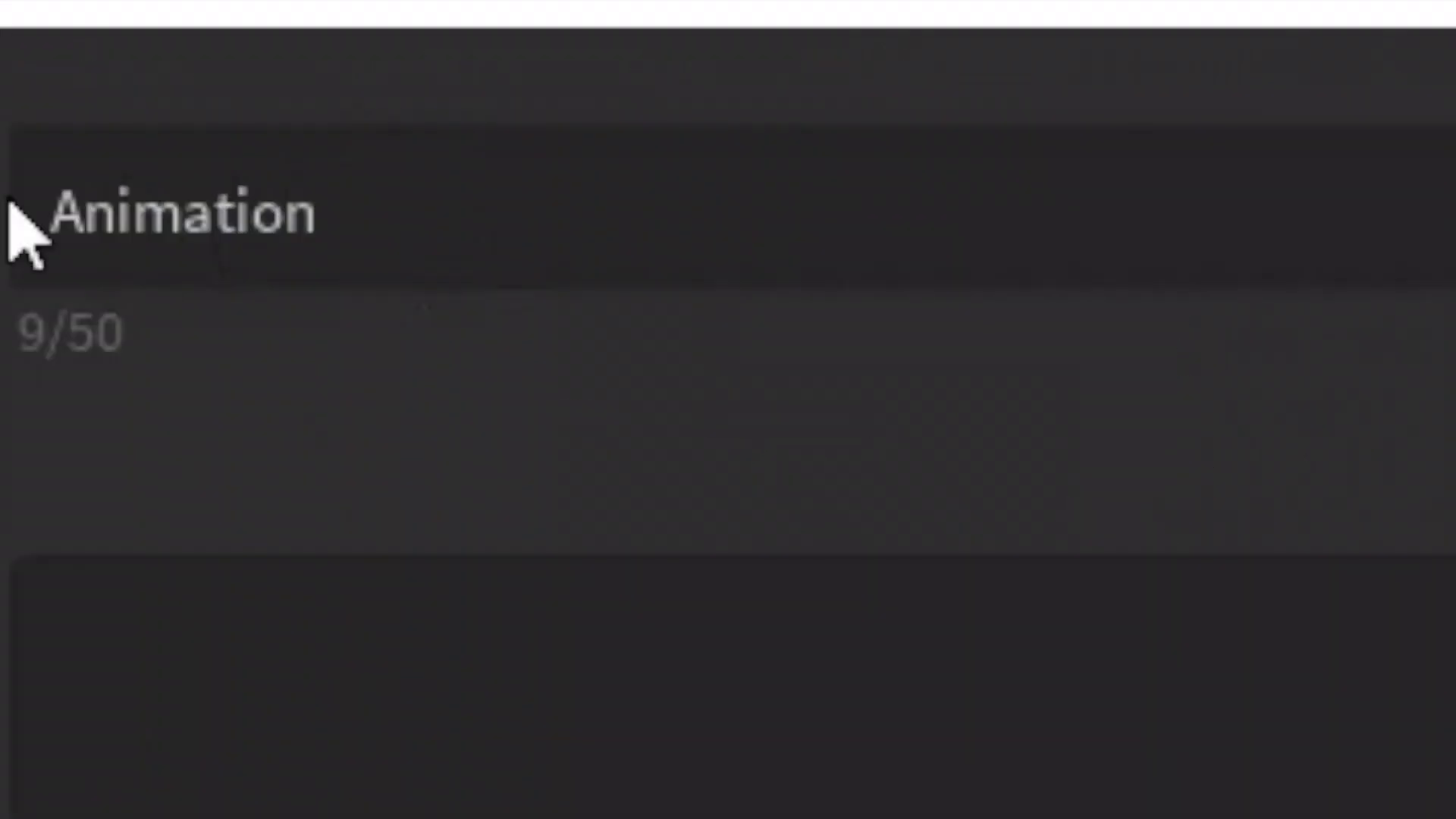
left_click(760, 203)
left_click_drag(759, 203, 676, 212)
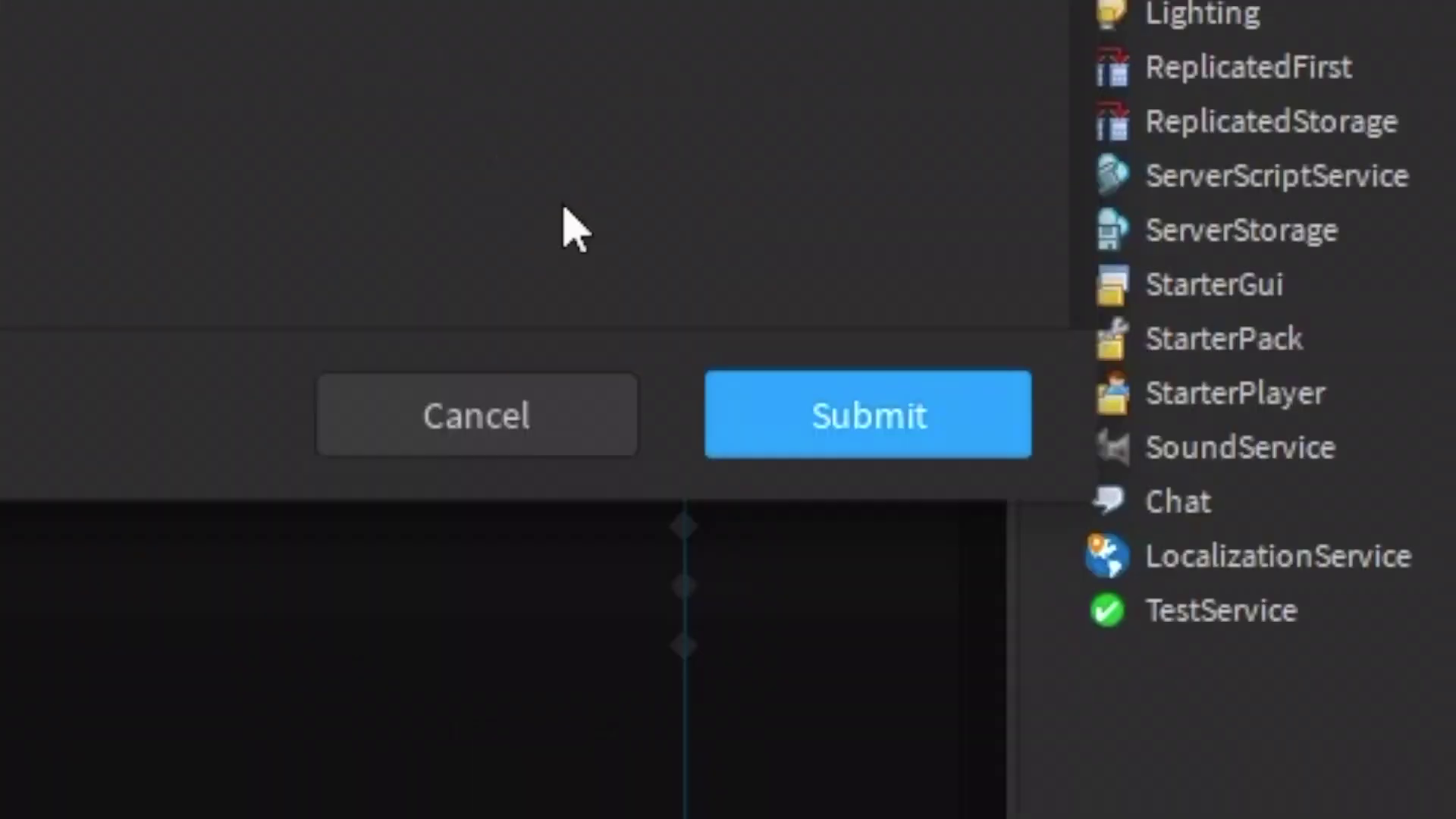
left_click(900, 414)
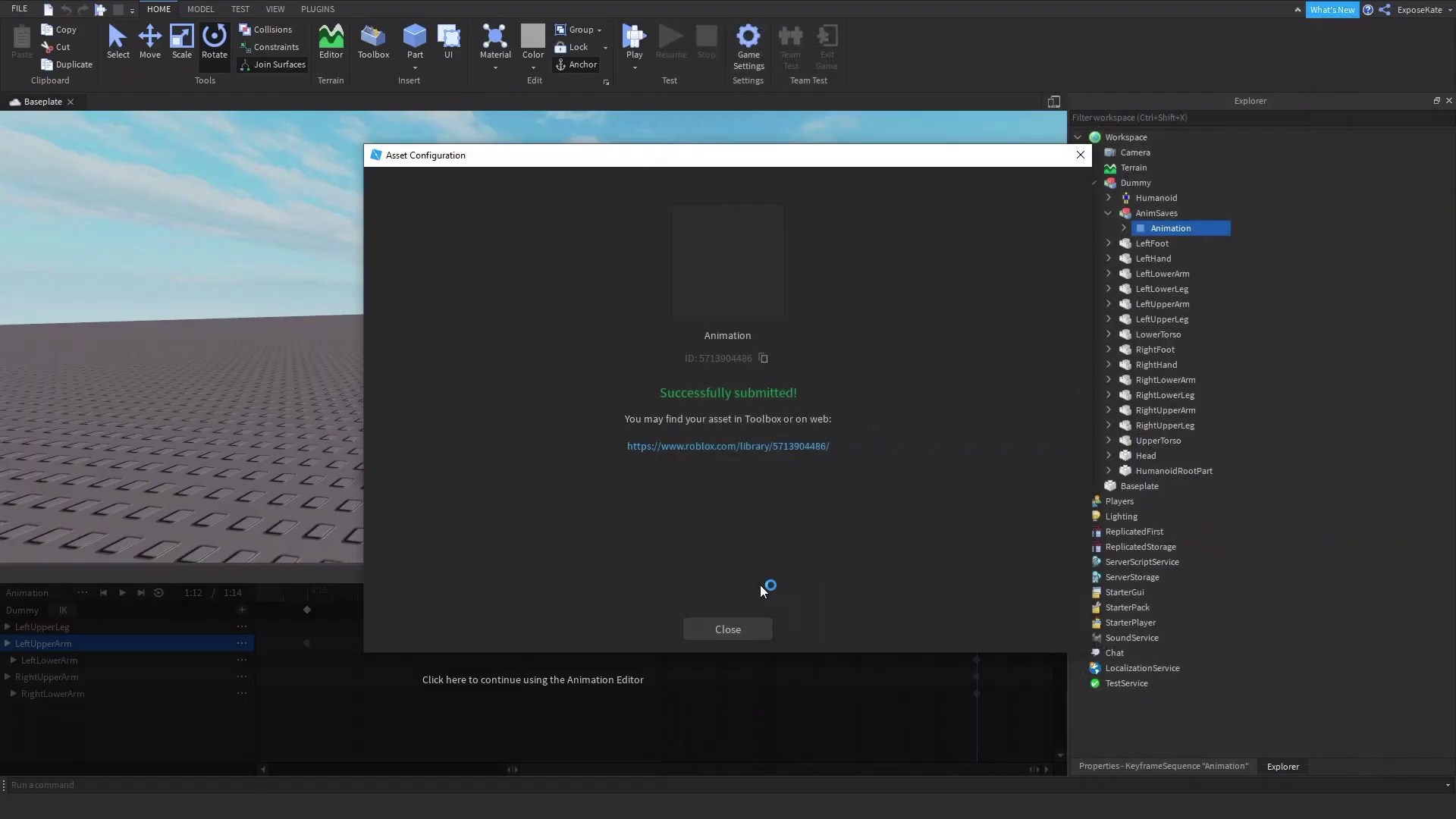
Close Asset Configuration and insert a Script into the Dummy
left_click(730, 628)
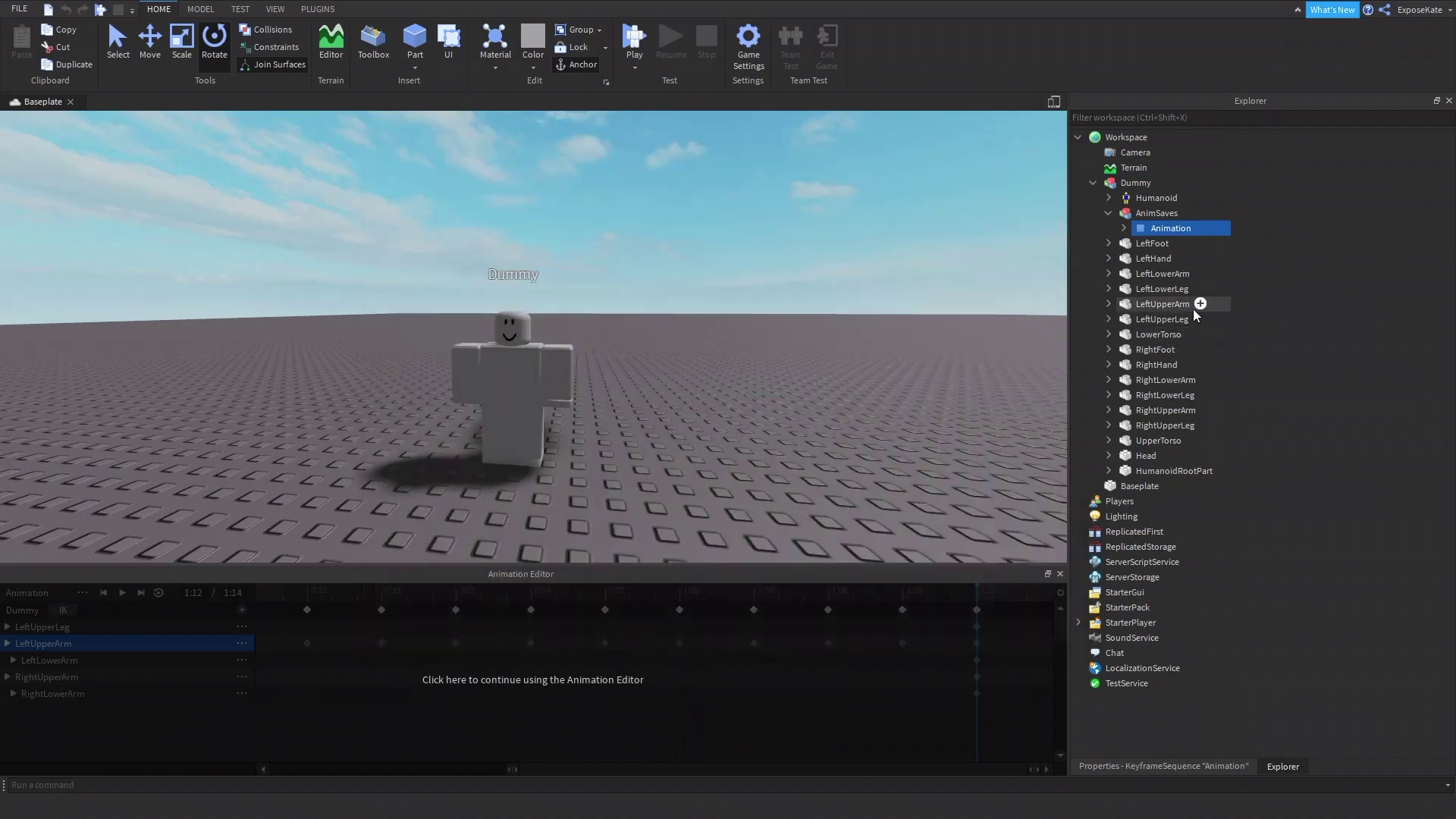
left_click(1163, 182)
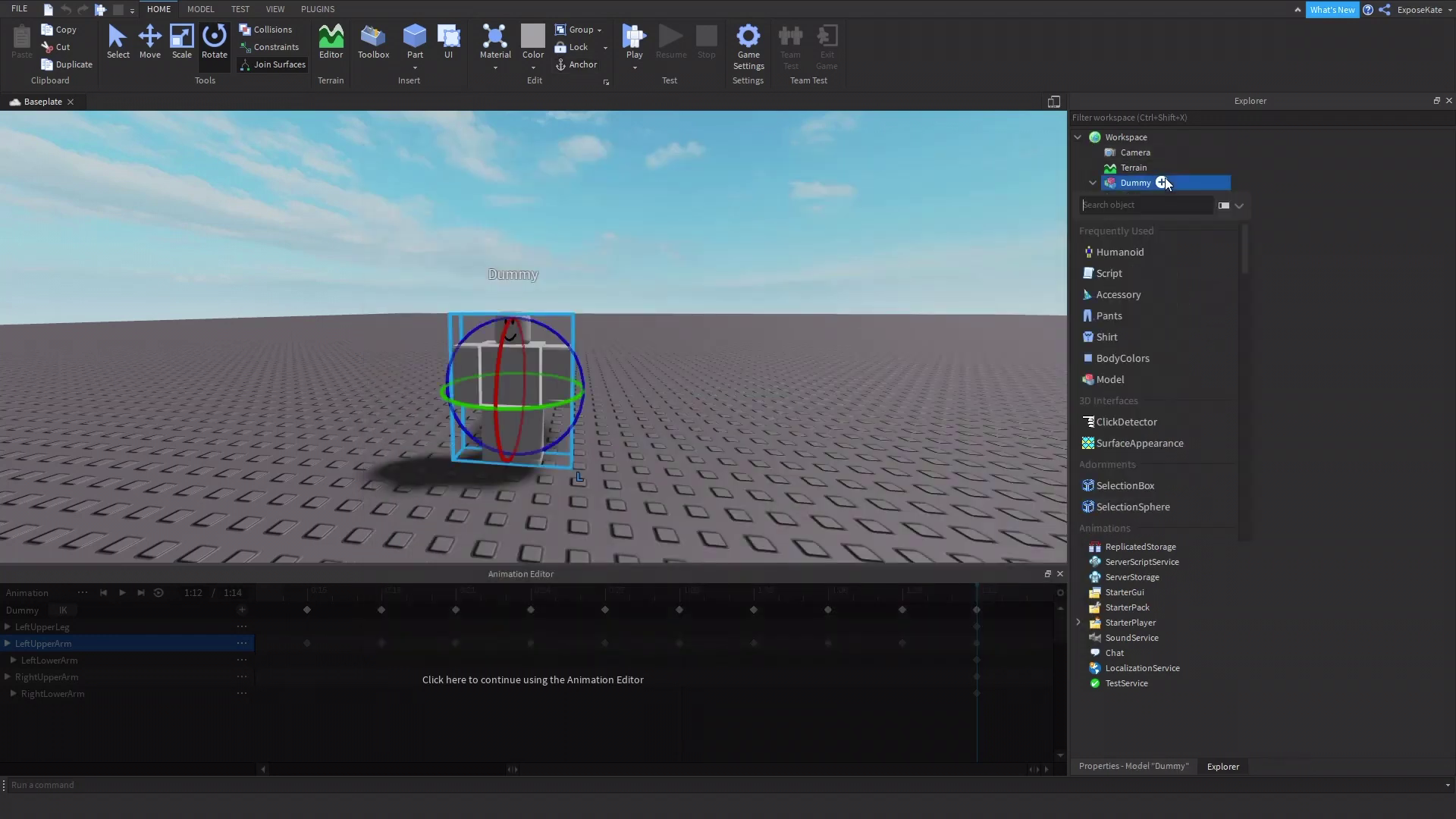
type("script")
key("Return")
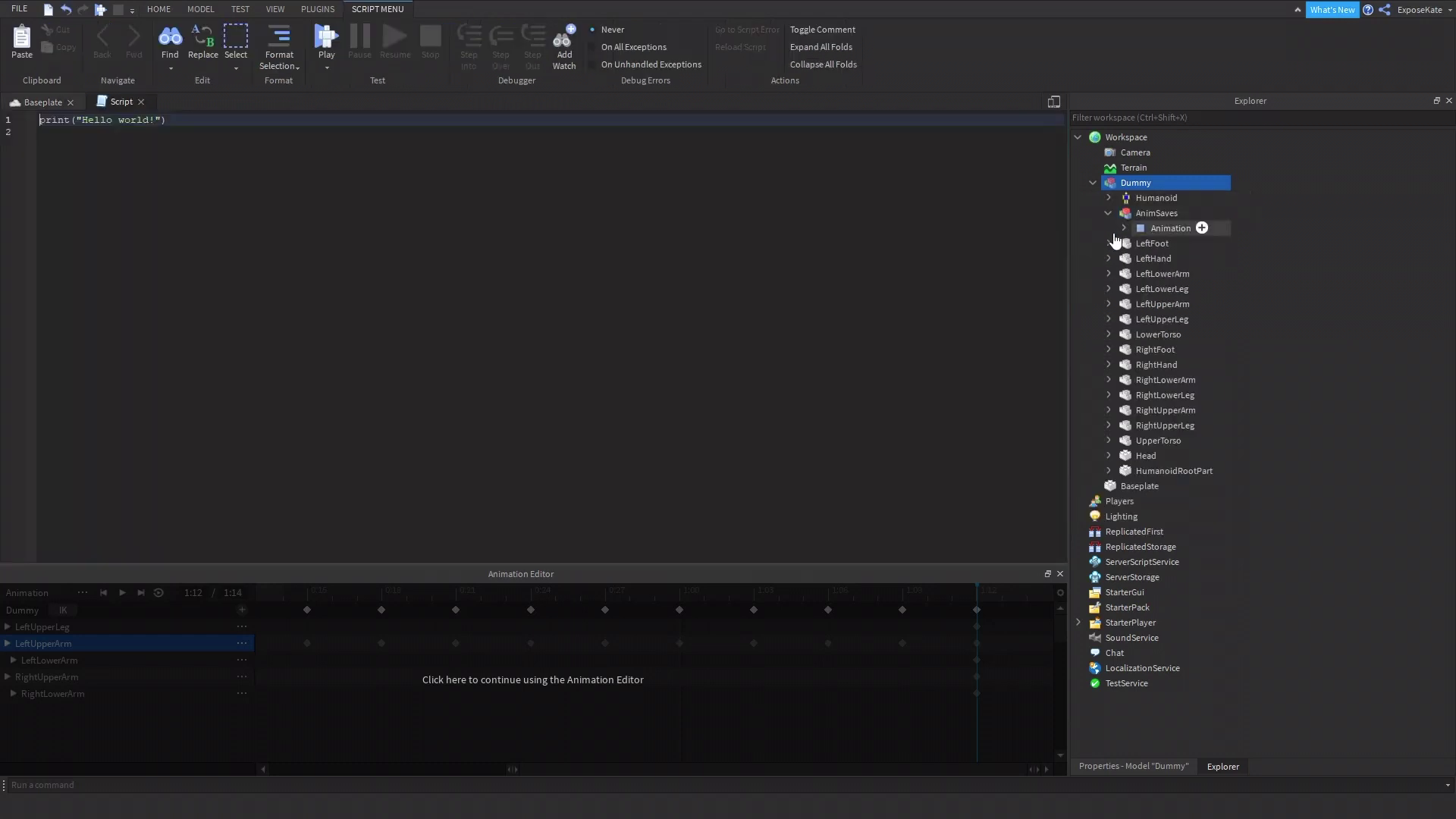
key("ctrl+a")
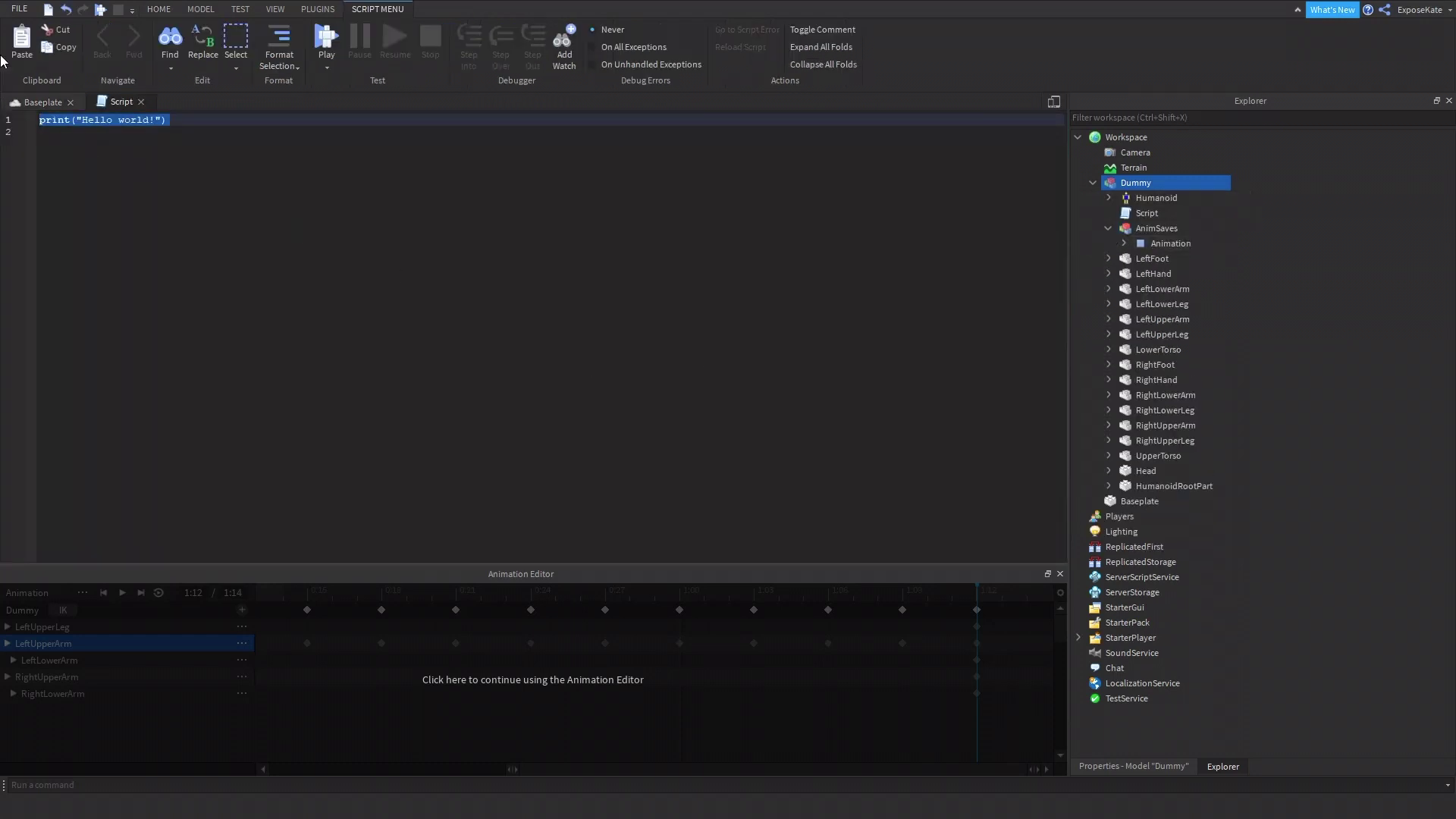
left_click(1169, 213)
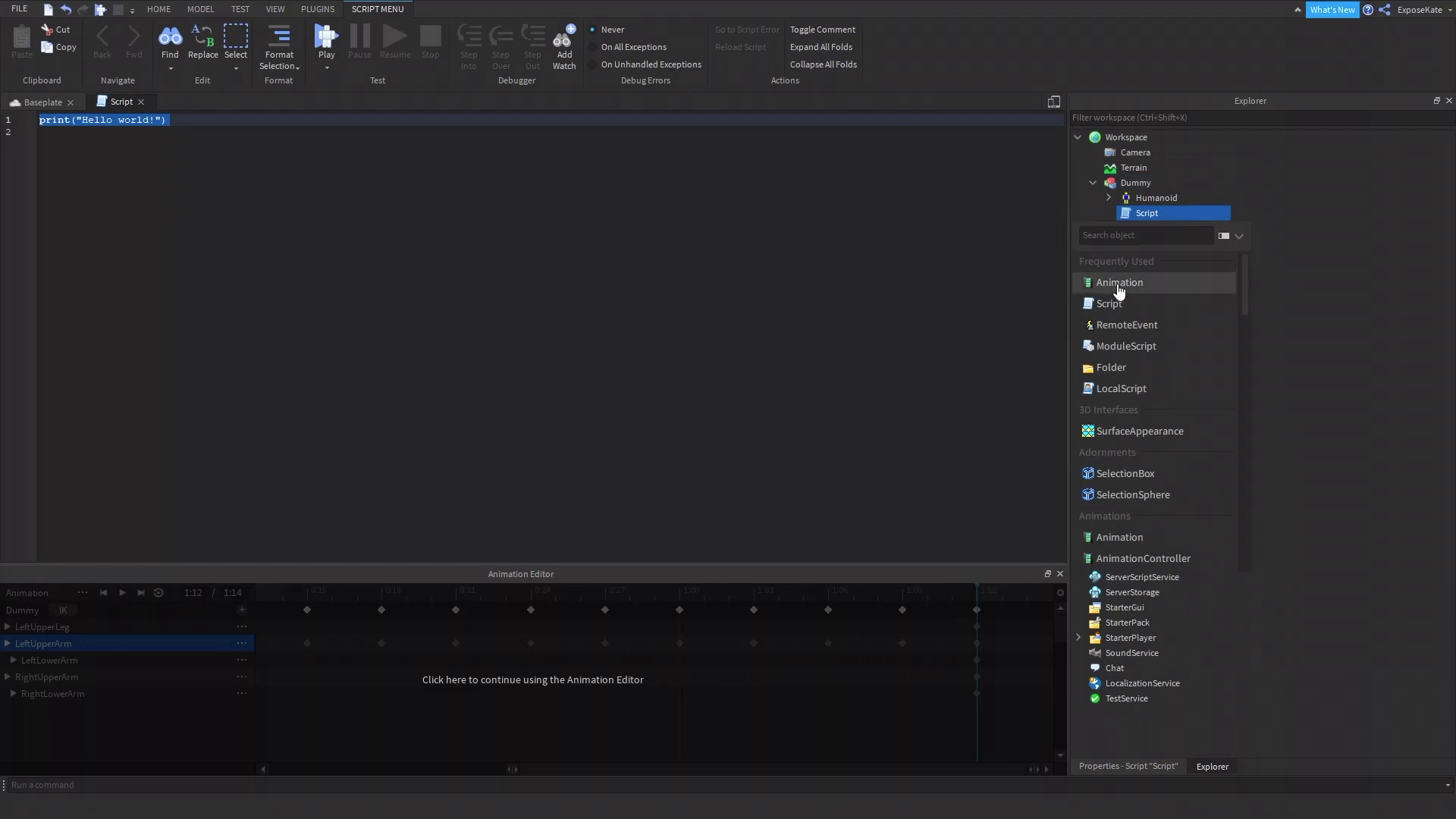
left_click(1118, 283)
left_click(1163, 224)
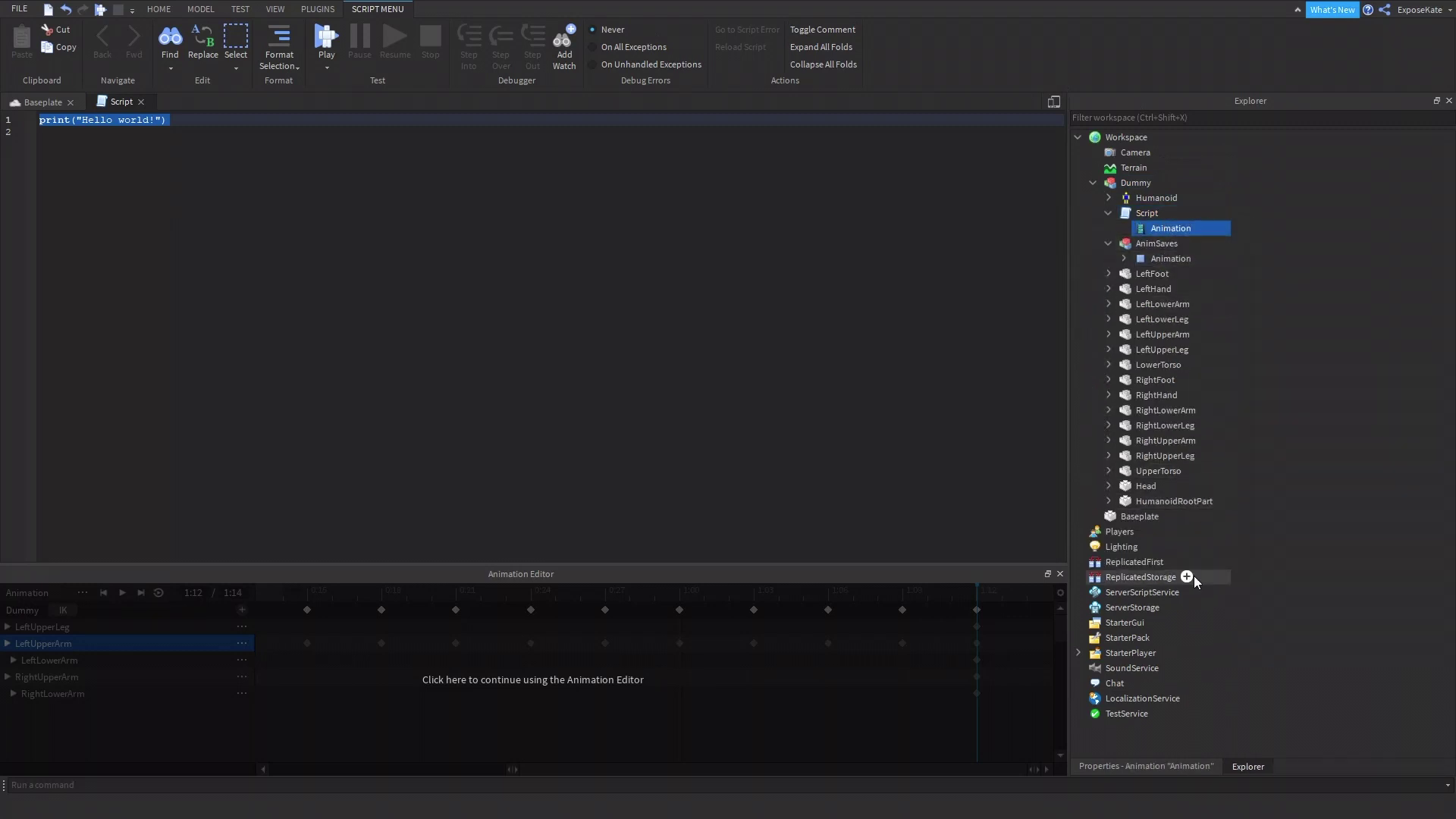
left_click(1189, 766)
left_click(1171, 157)
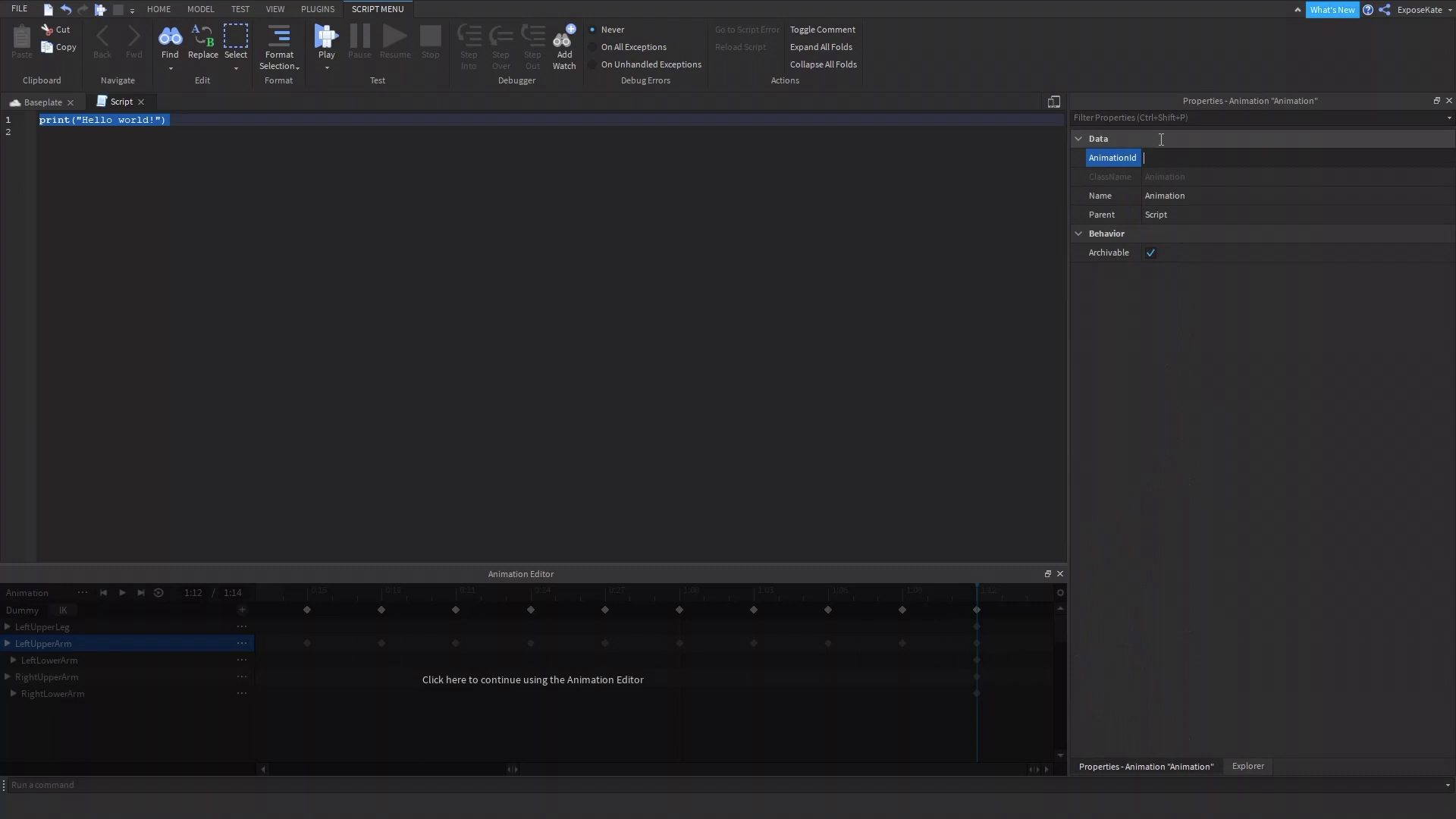
type("5713904486")
key("Return")
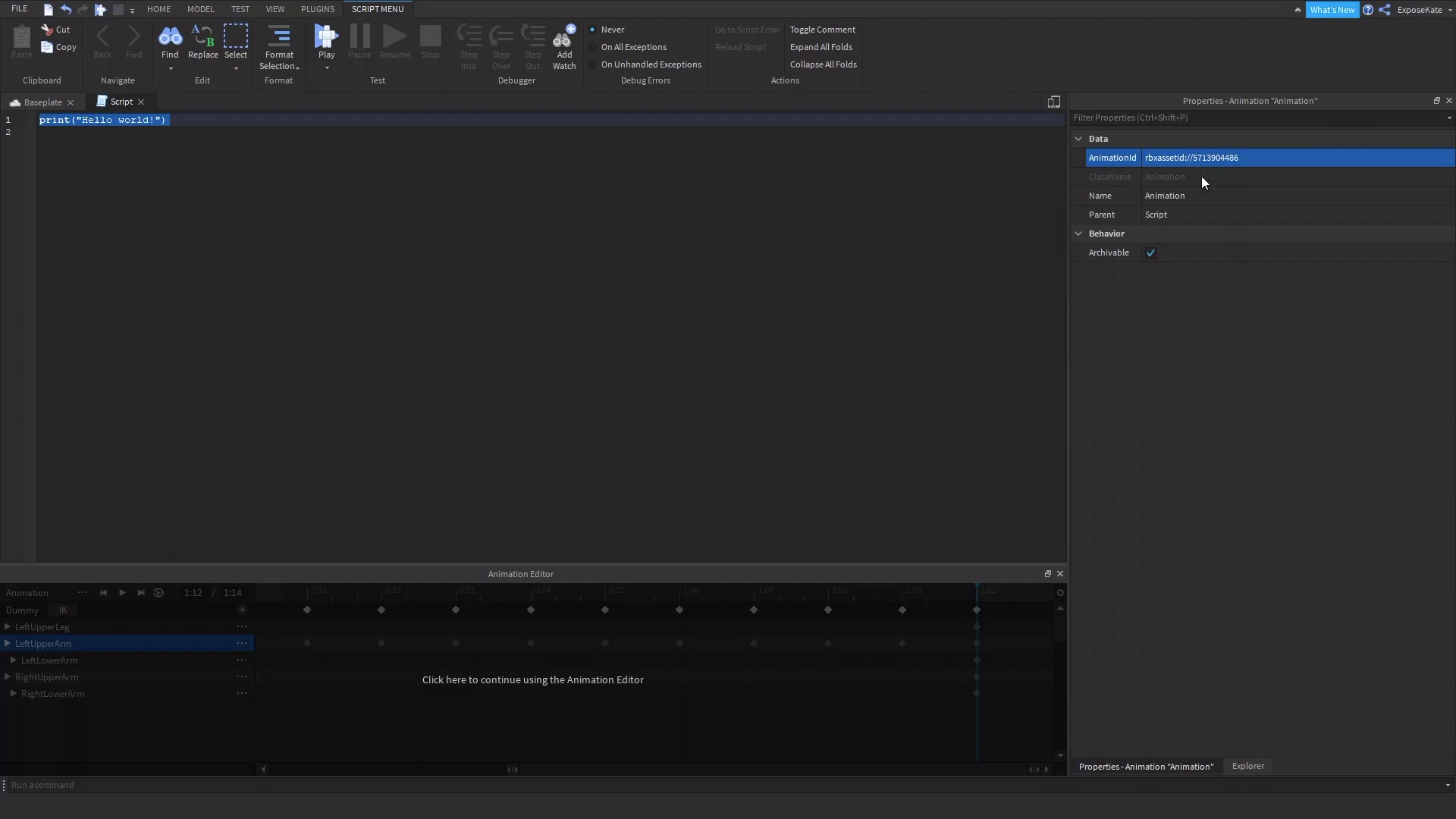
Replace the sample print line by starting the code with 'local'
left_click(481, 153)
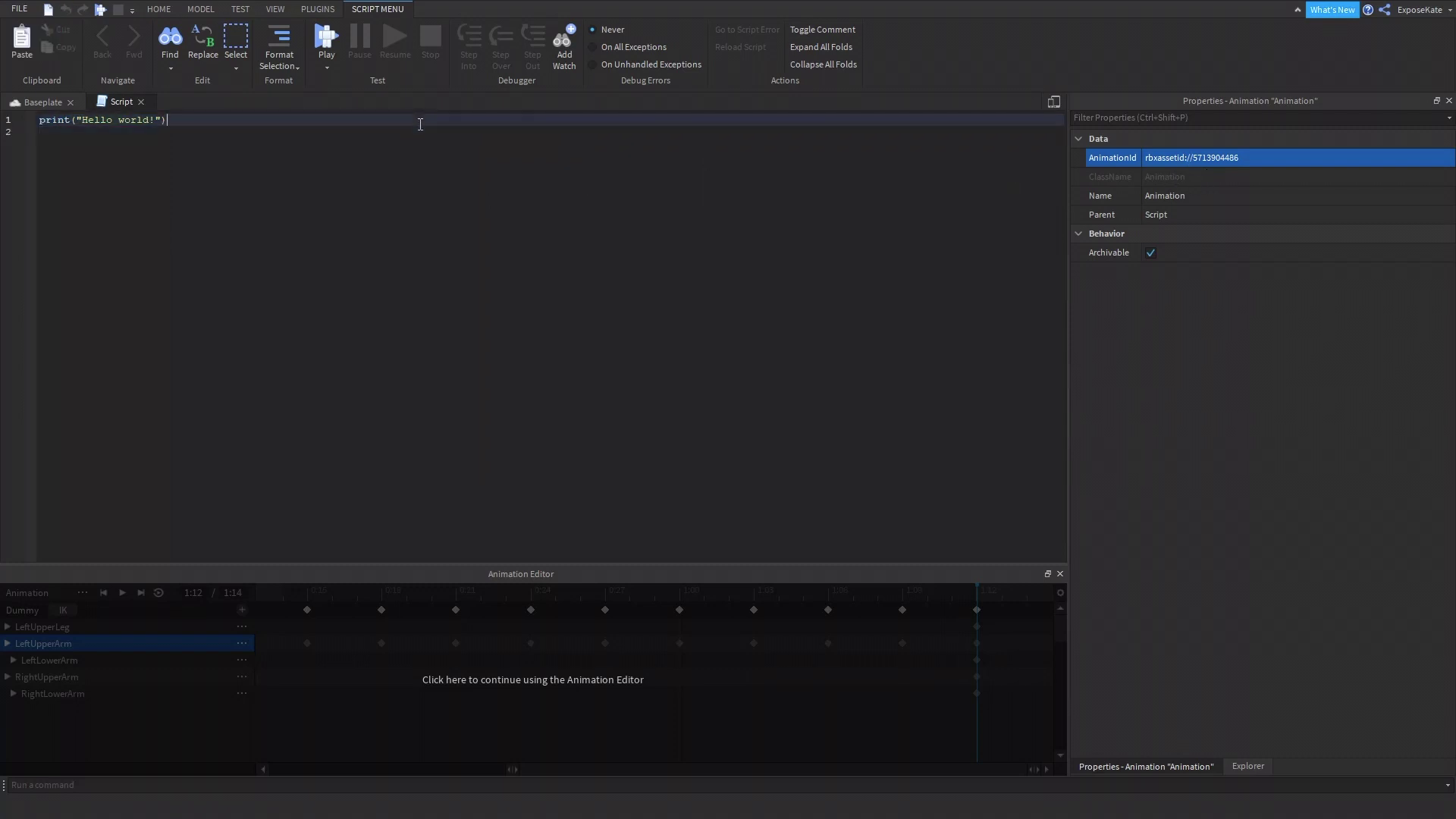
key("ctrl+a")
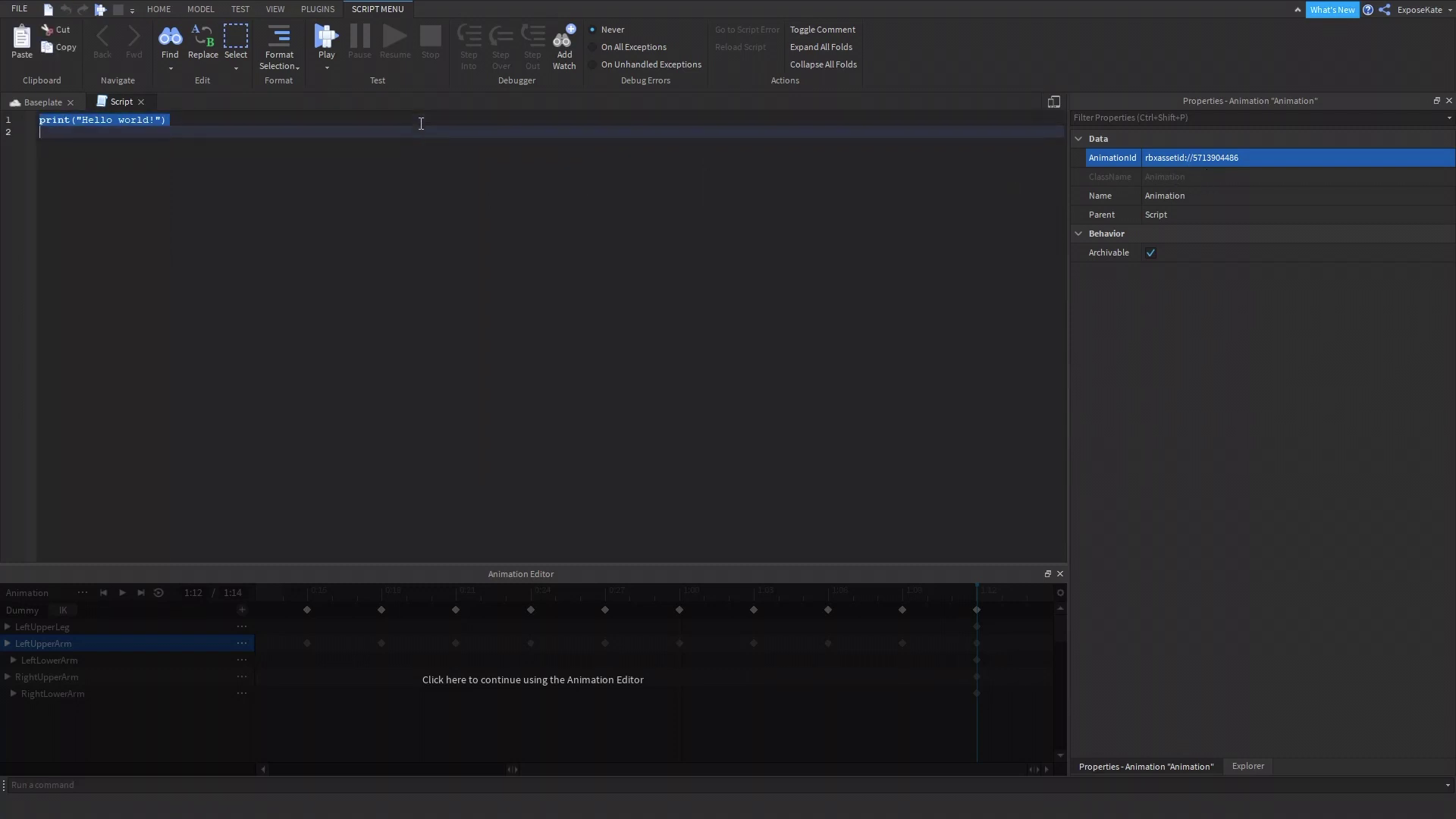
type("local")
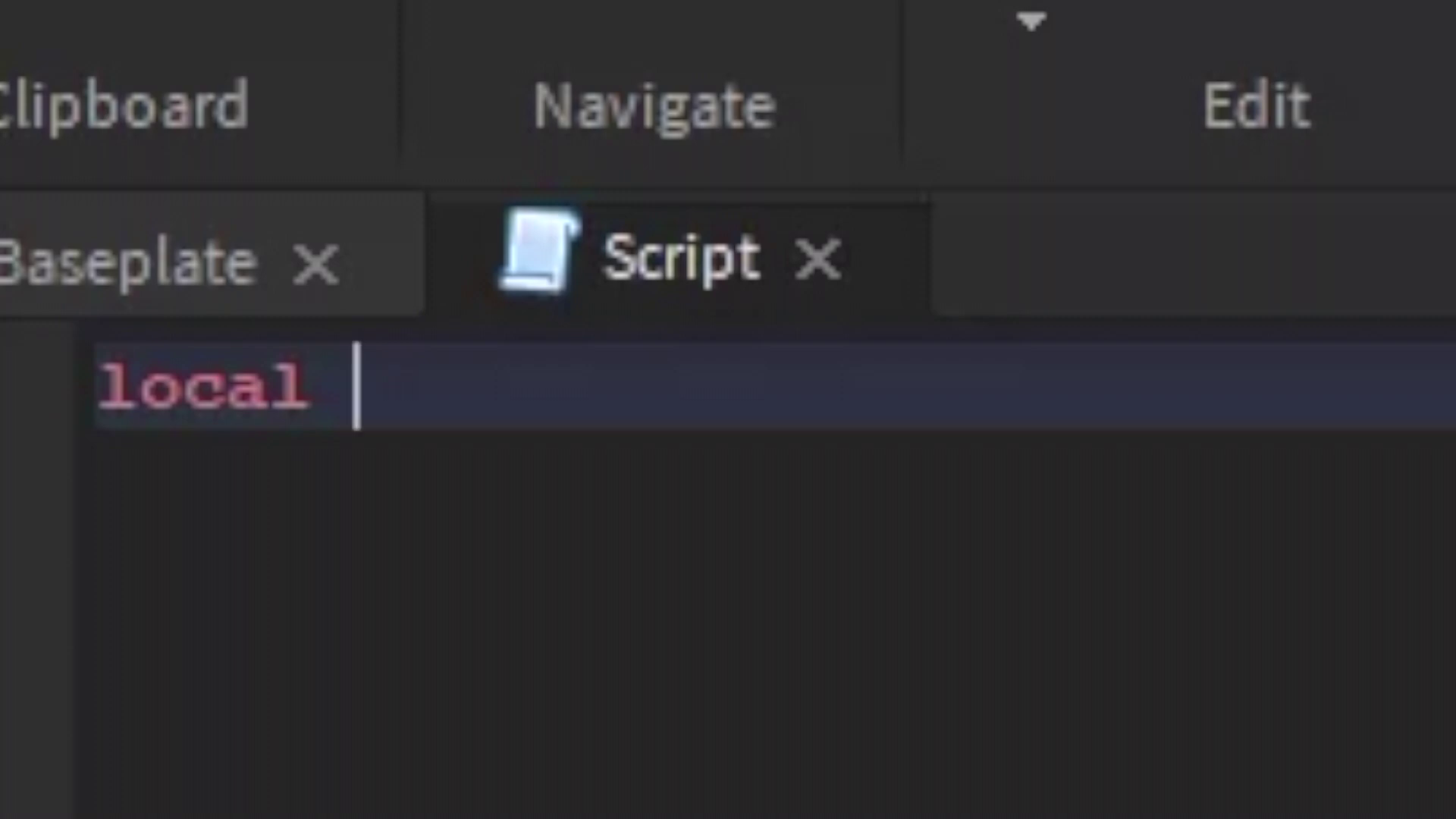
Type 'Animation = script.Parent.Humanoid' and confirm the Humanoid's name in Explorer
type("Anim")
type("atio")
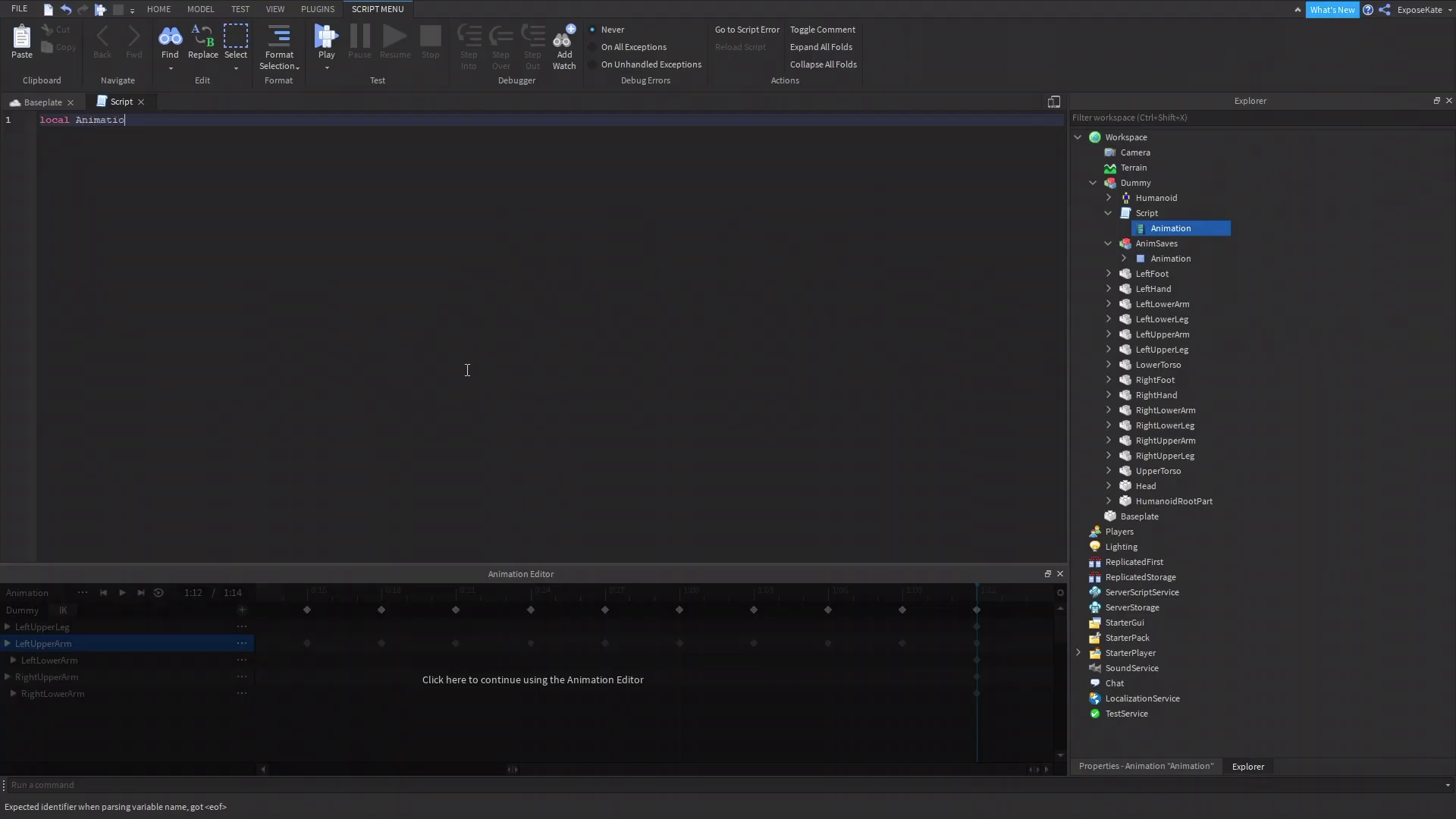
type("n =")
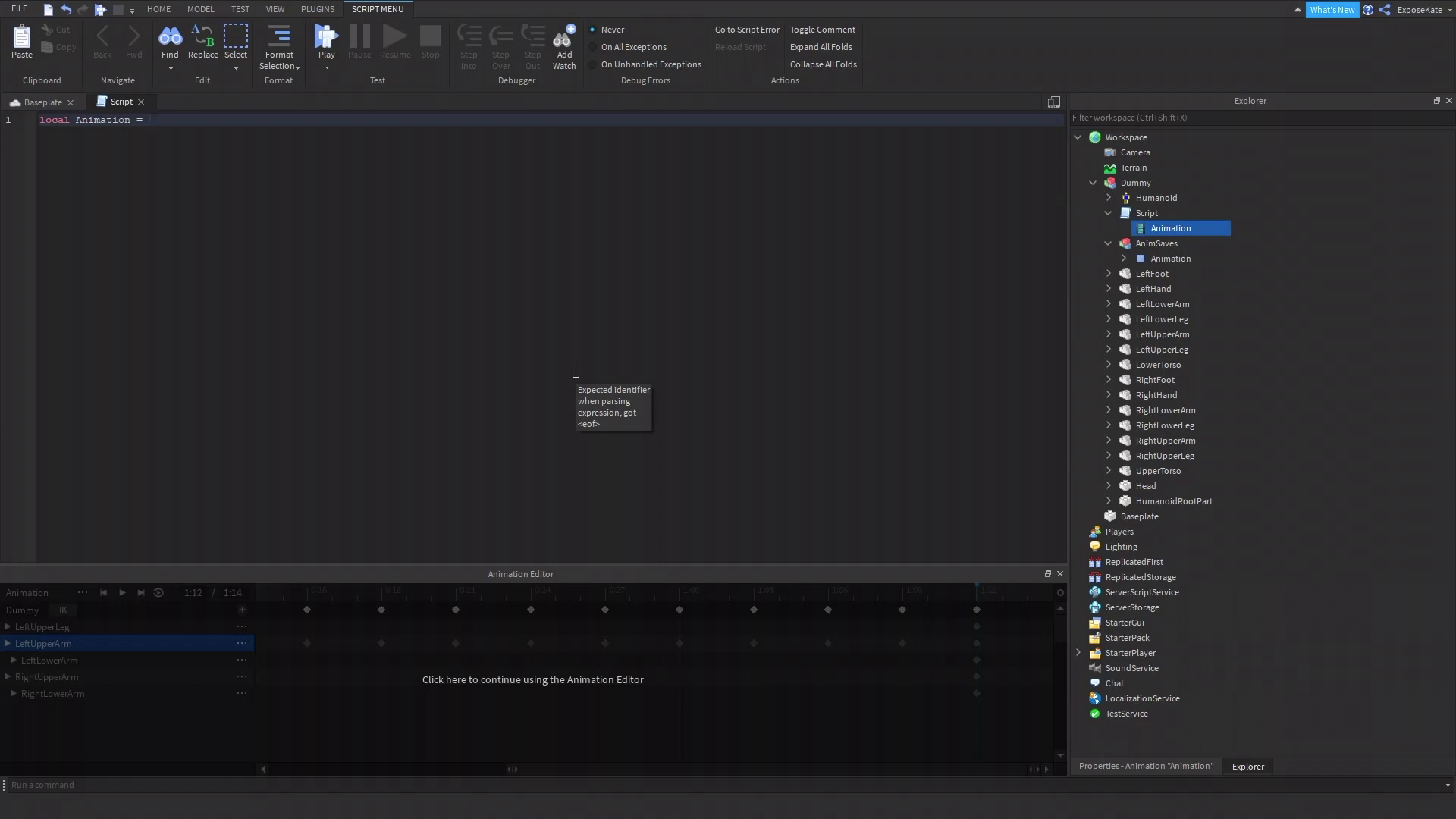
type("script.Parent.")
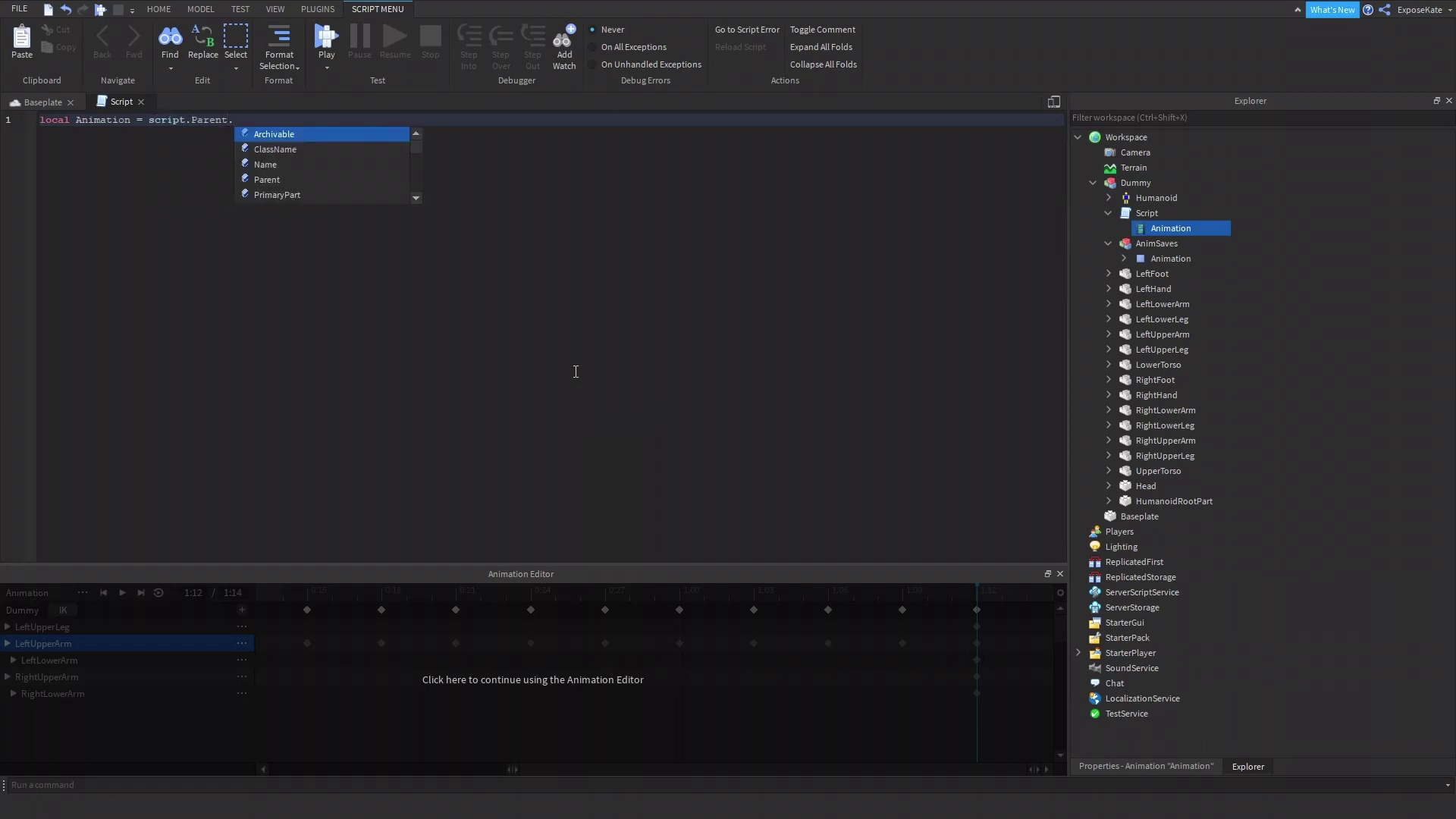
type("Humanoid")
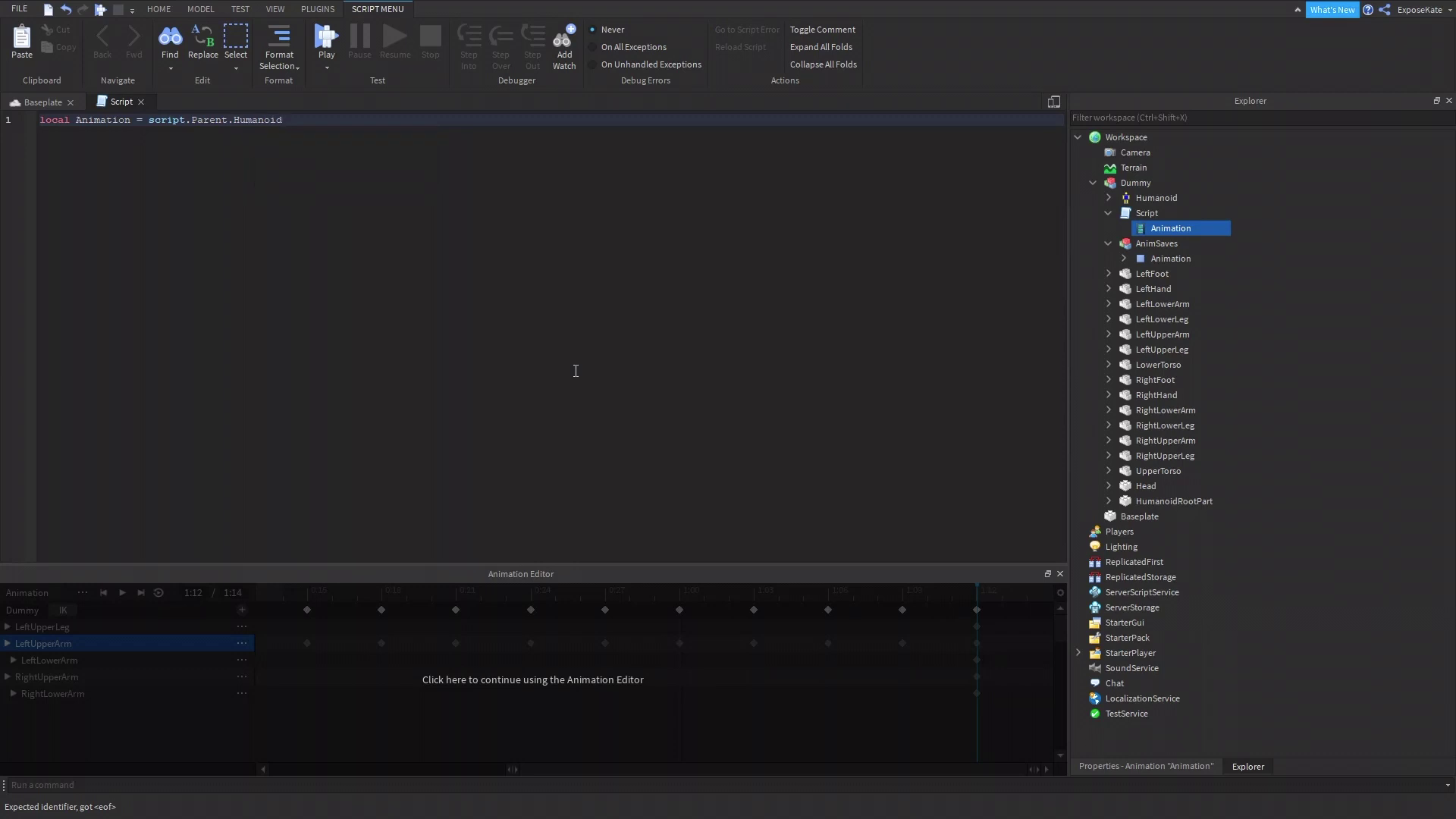
left_click(1145, 213)
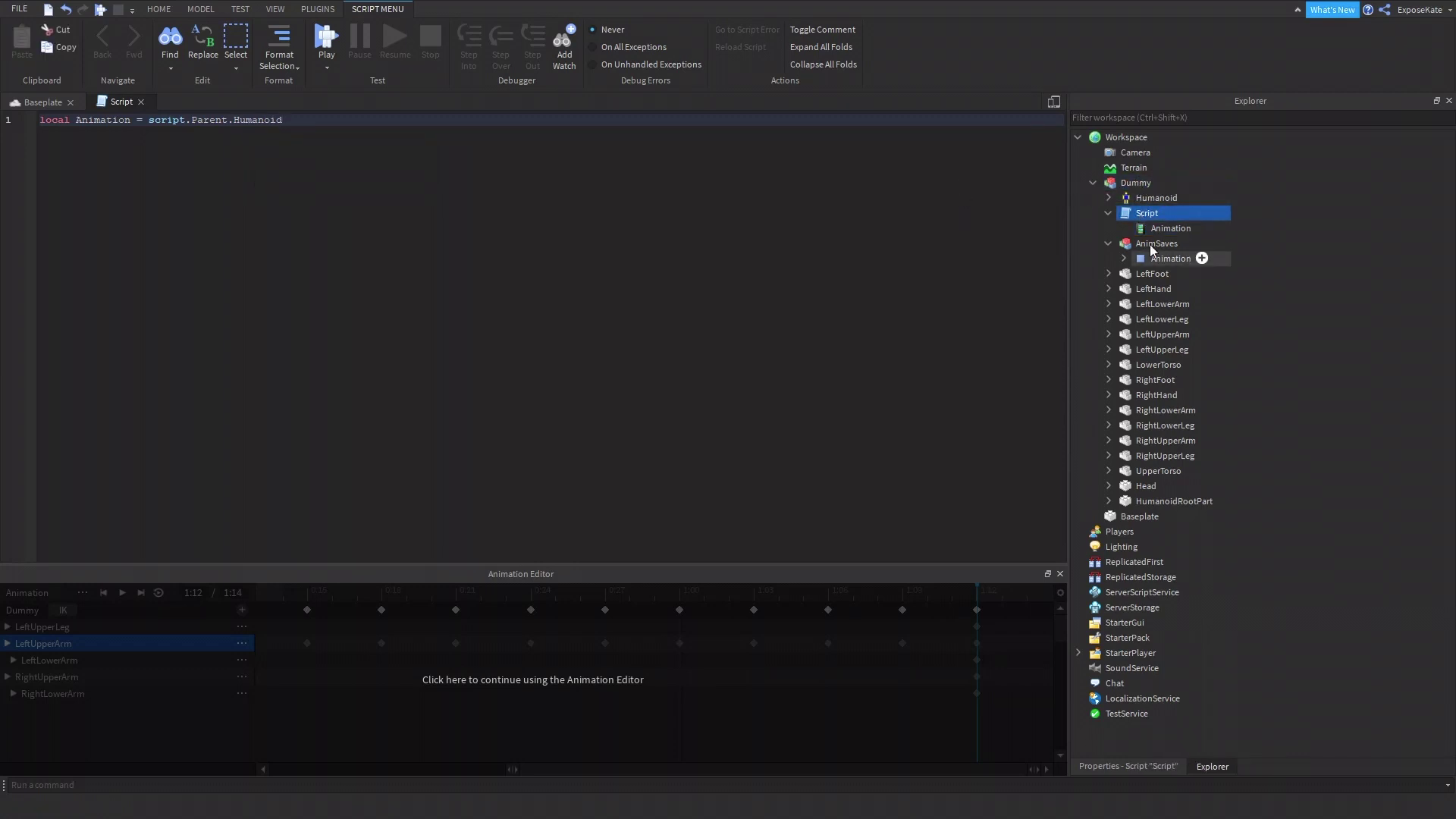
left_click(1150, 767)
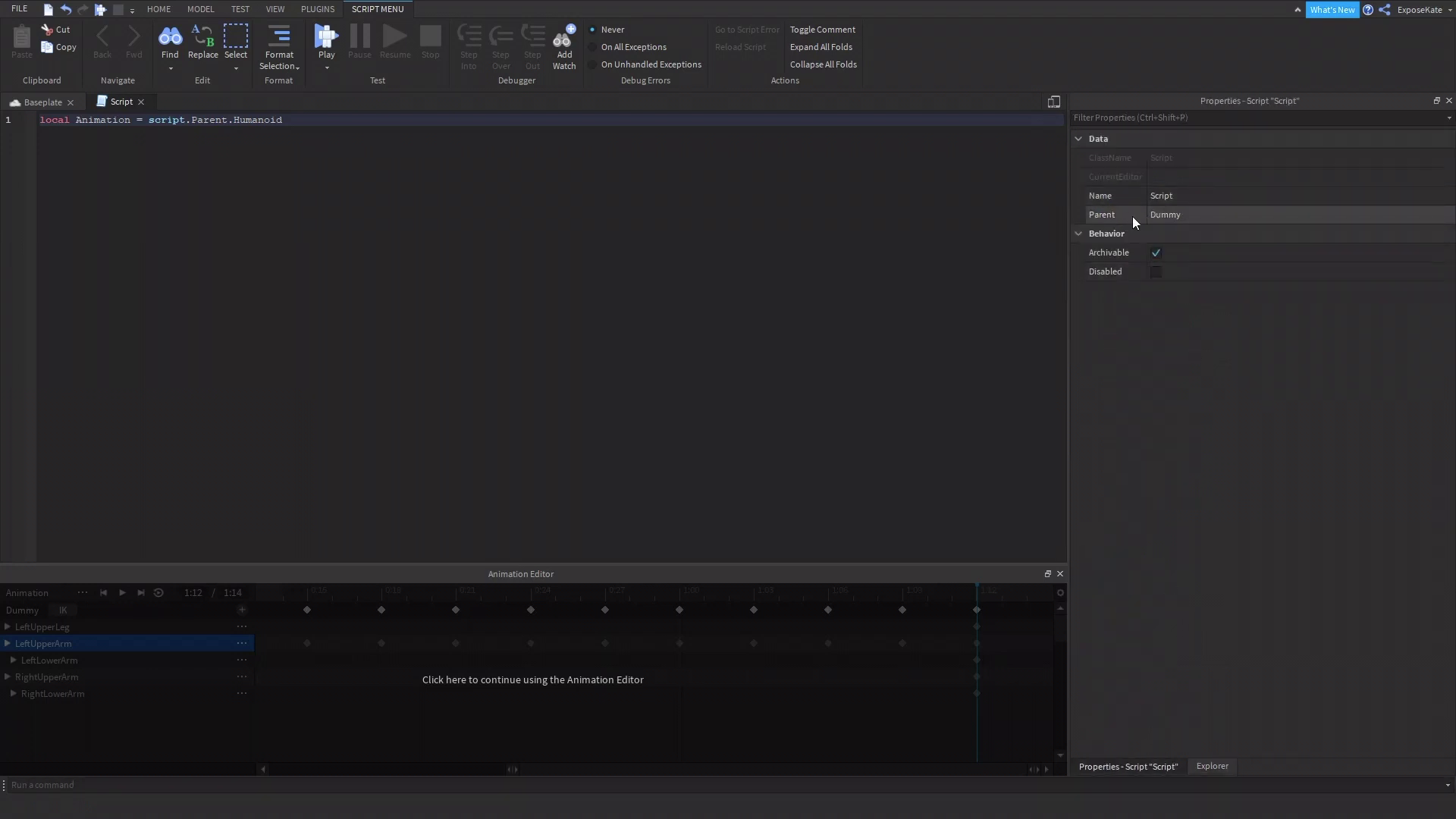
left_click(1212, 766)
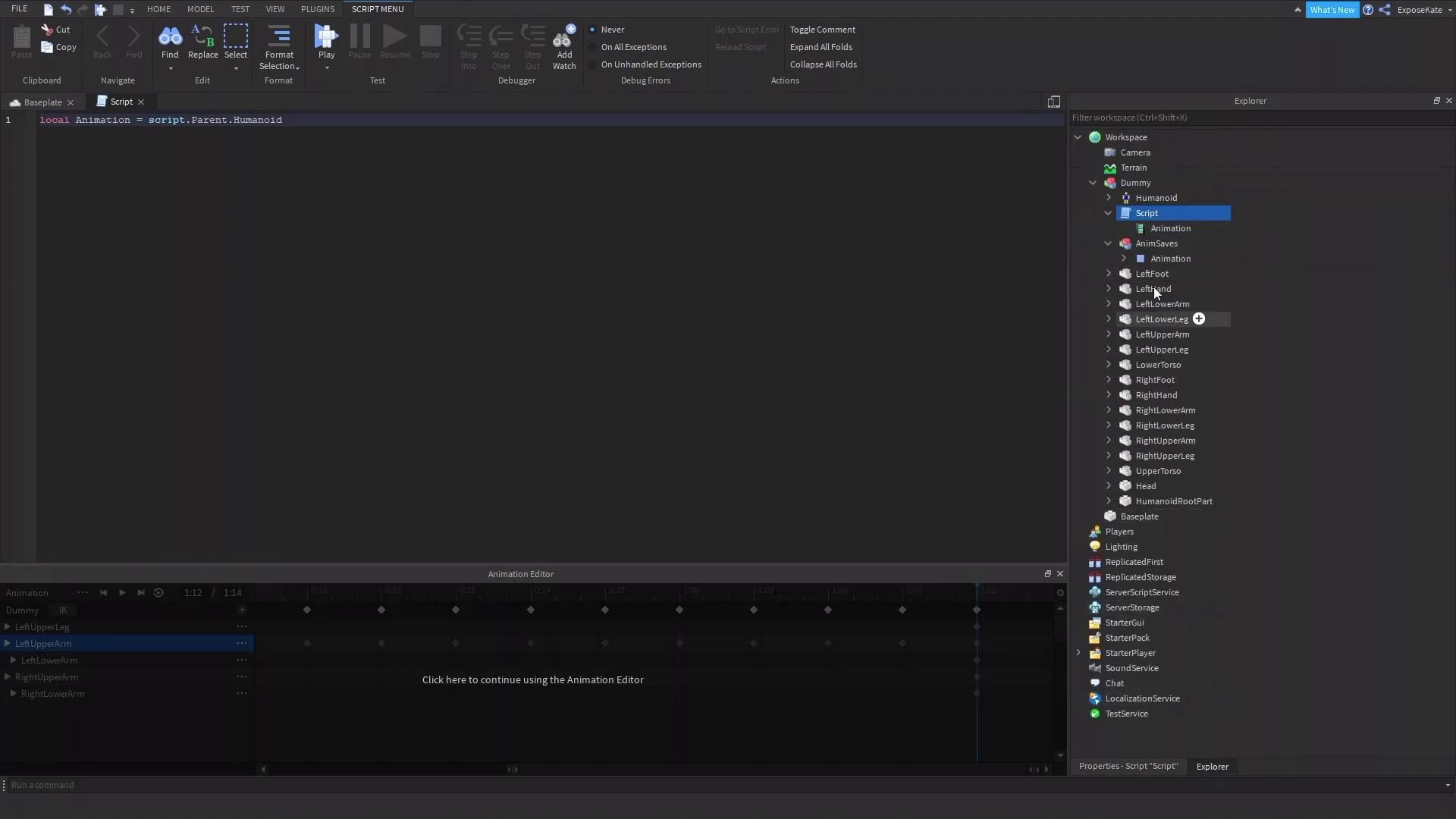
left_click(1127, 202)
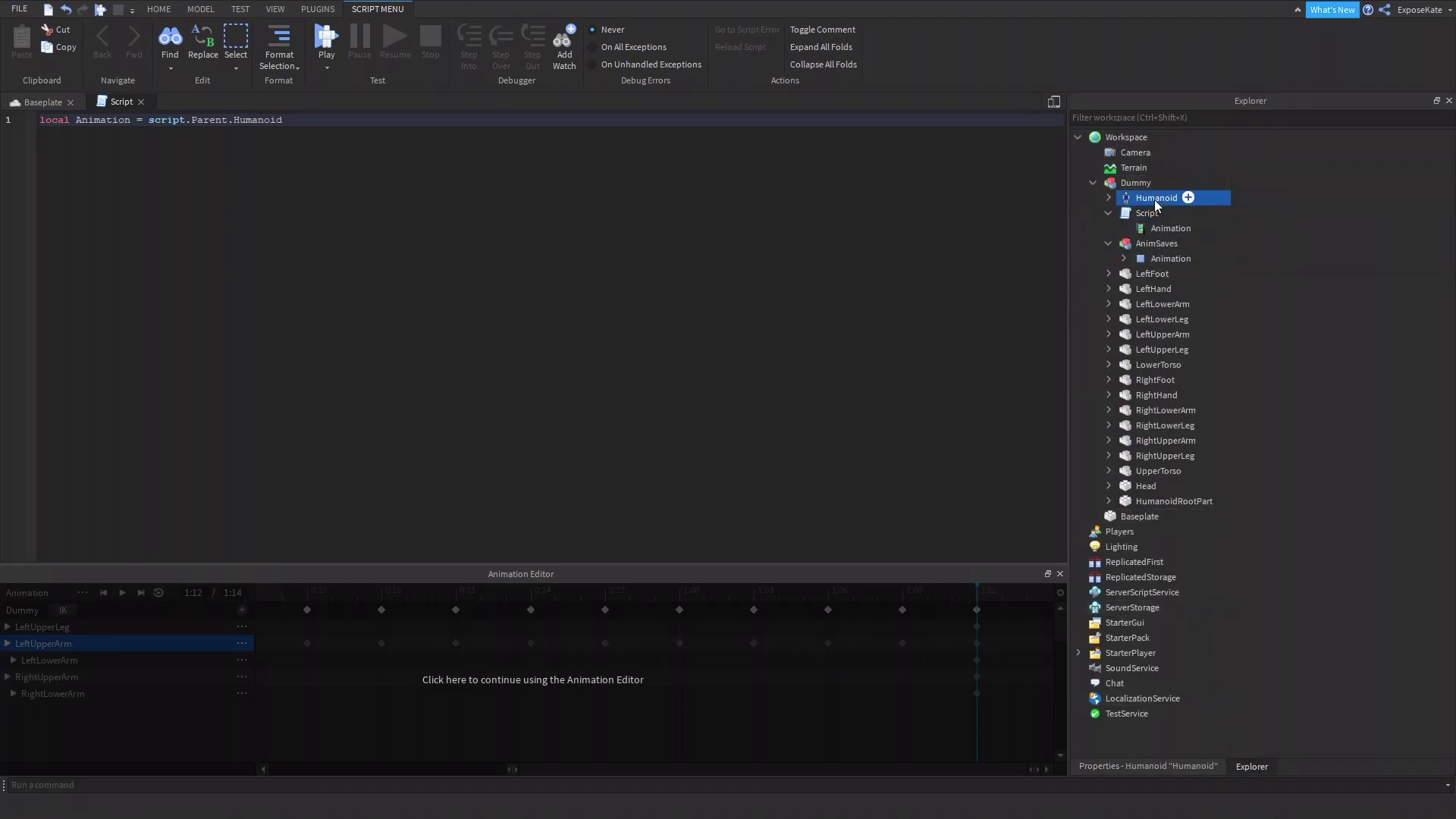
Finish line 1 with ':LoadAnimation(script.Animation)' using the autocomplete suggestion
left_click(385, 122)
type(":")
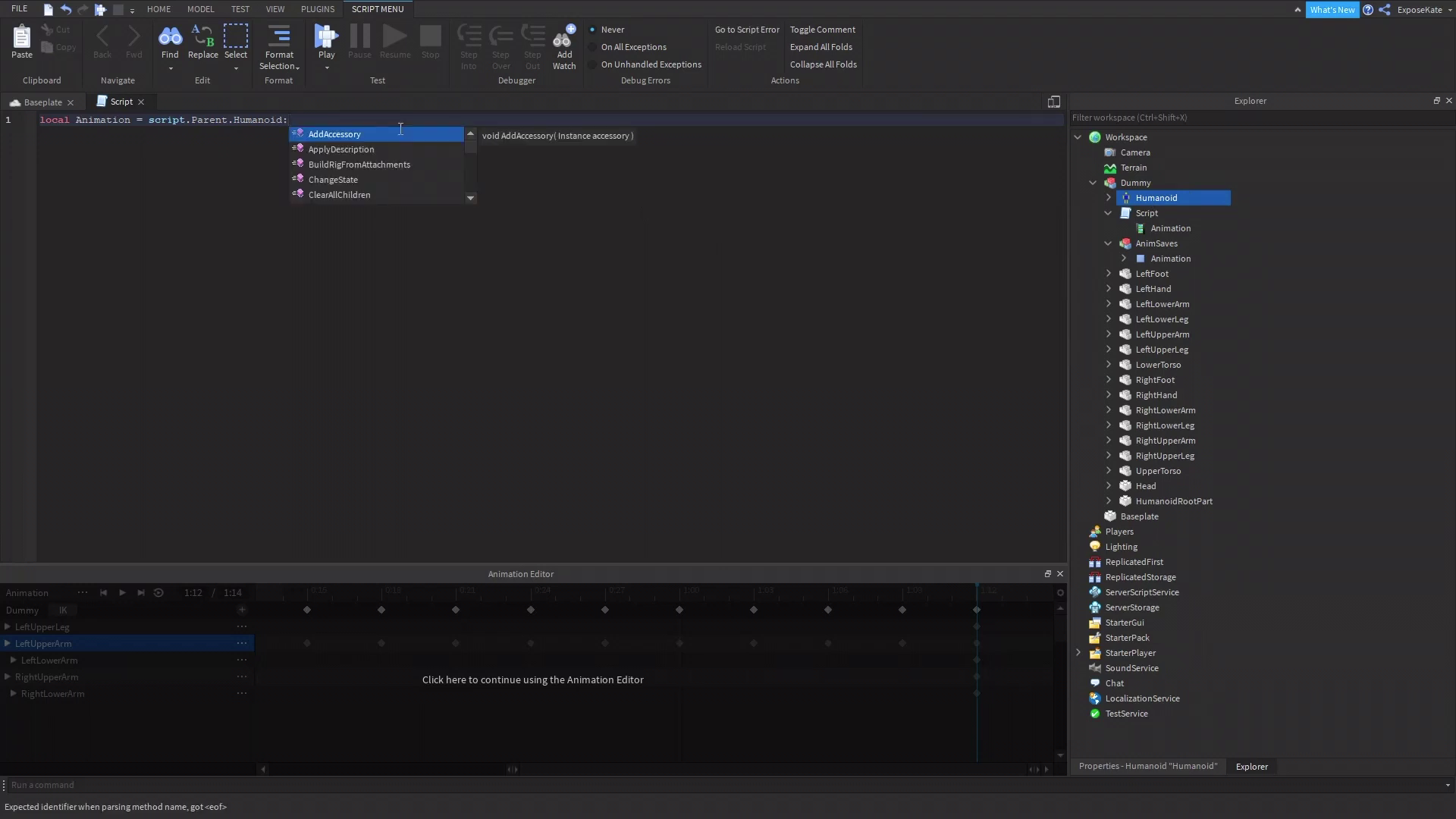
type("Lo")
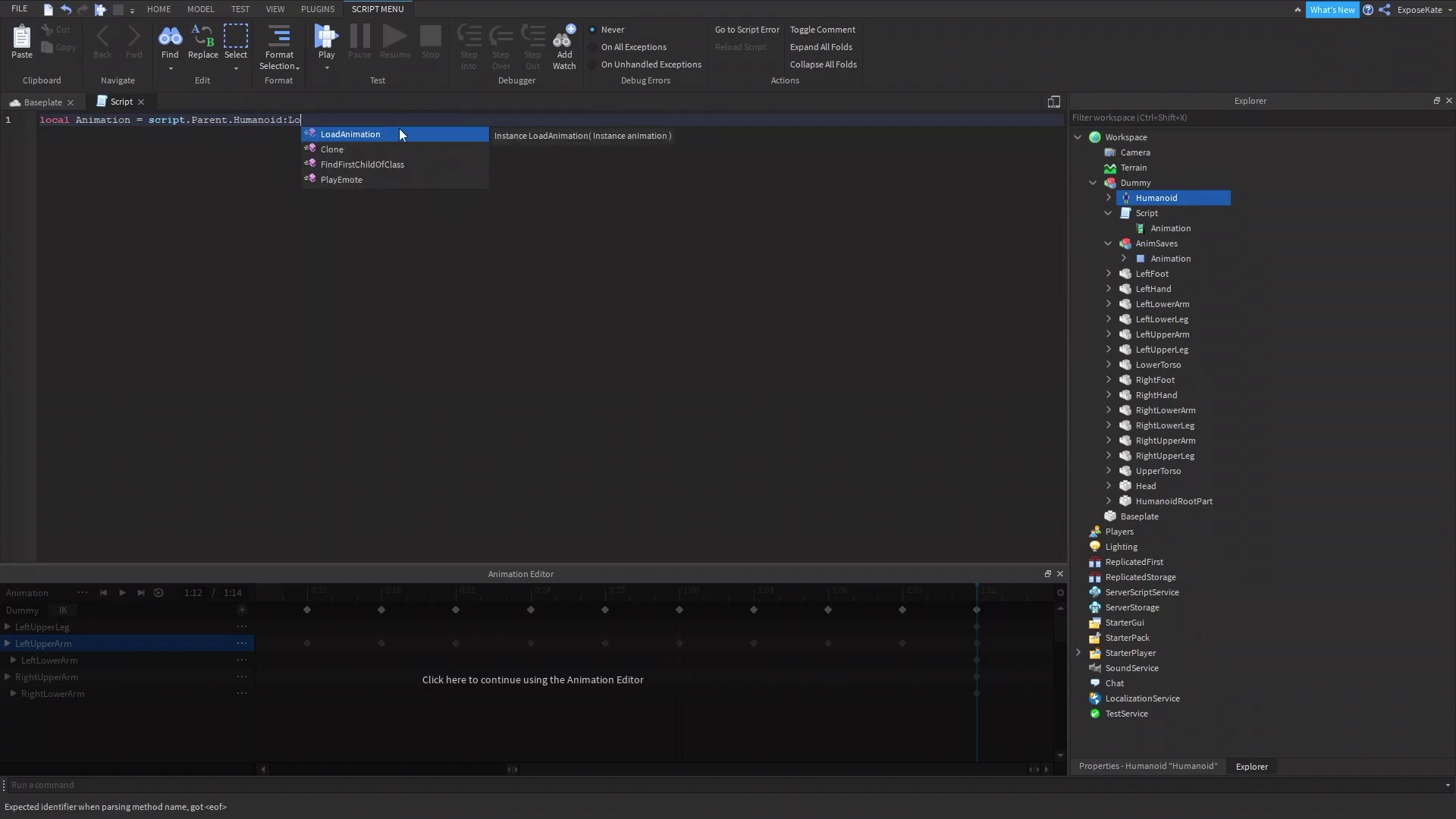
key("Escape")
key("Tab")
type("(")
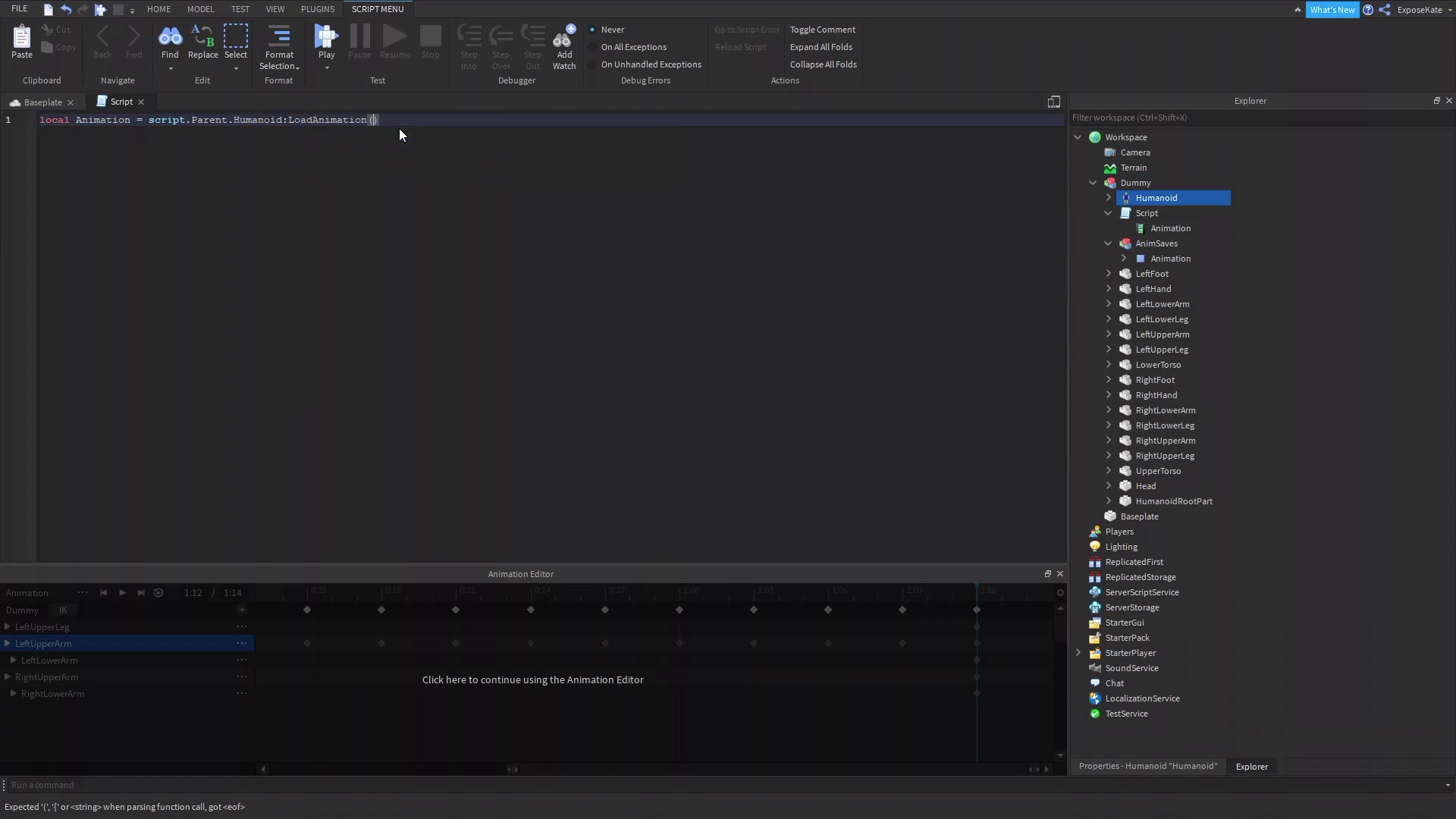
type("script.Animation")
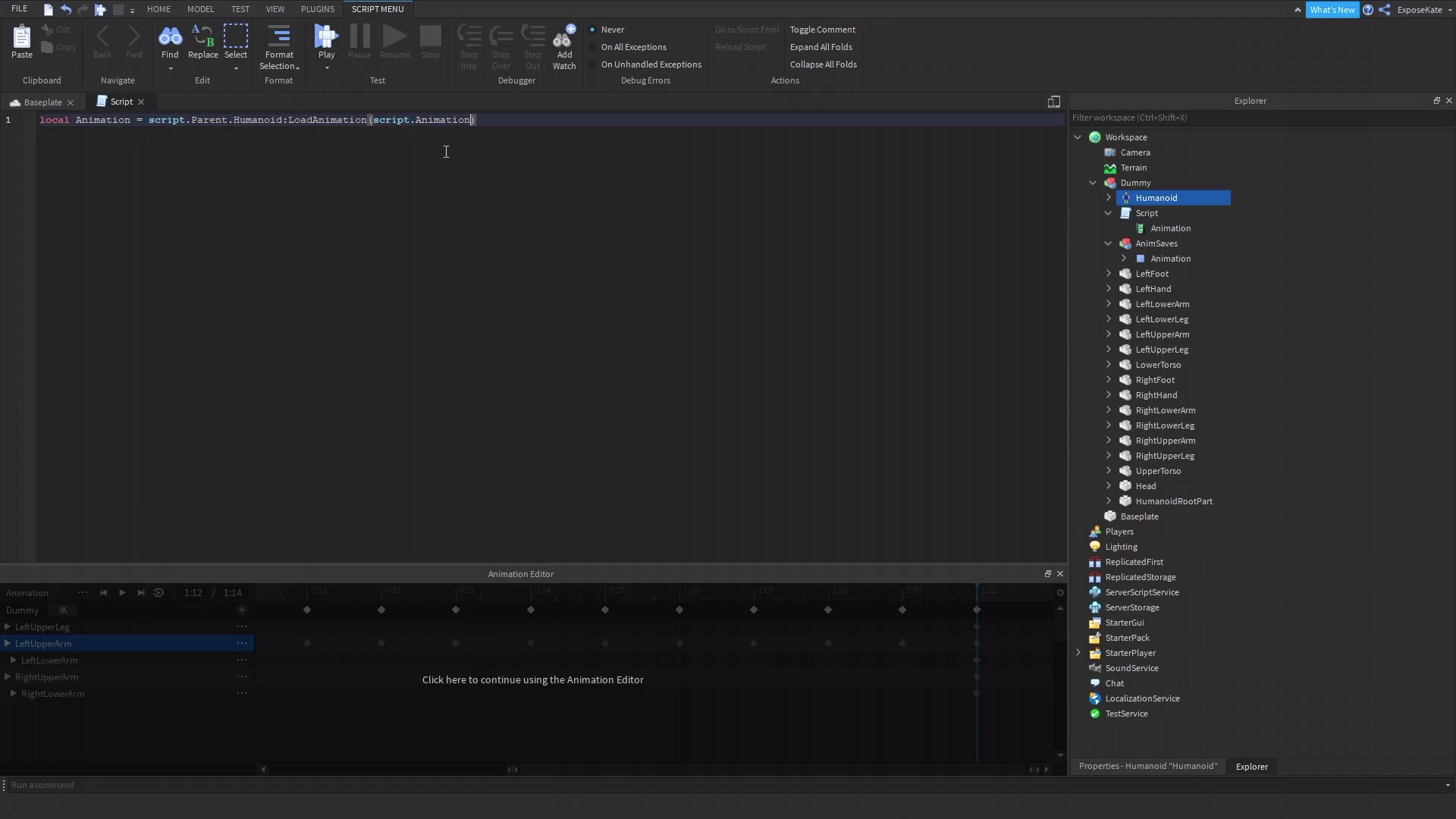
type(")")
Add a 'while true do' loop containing wait(5) below the first line
key("Return")
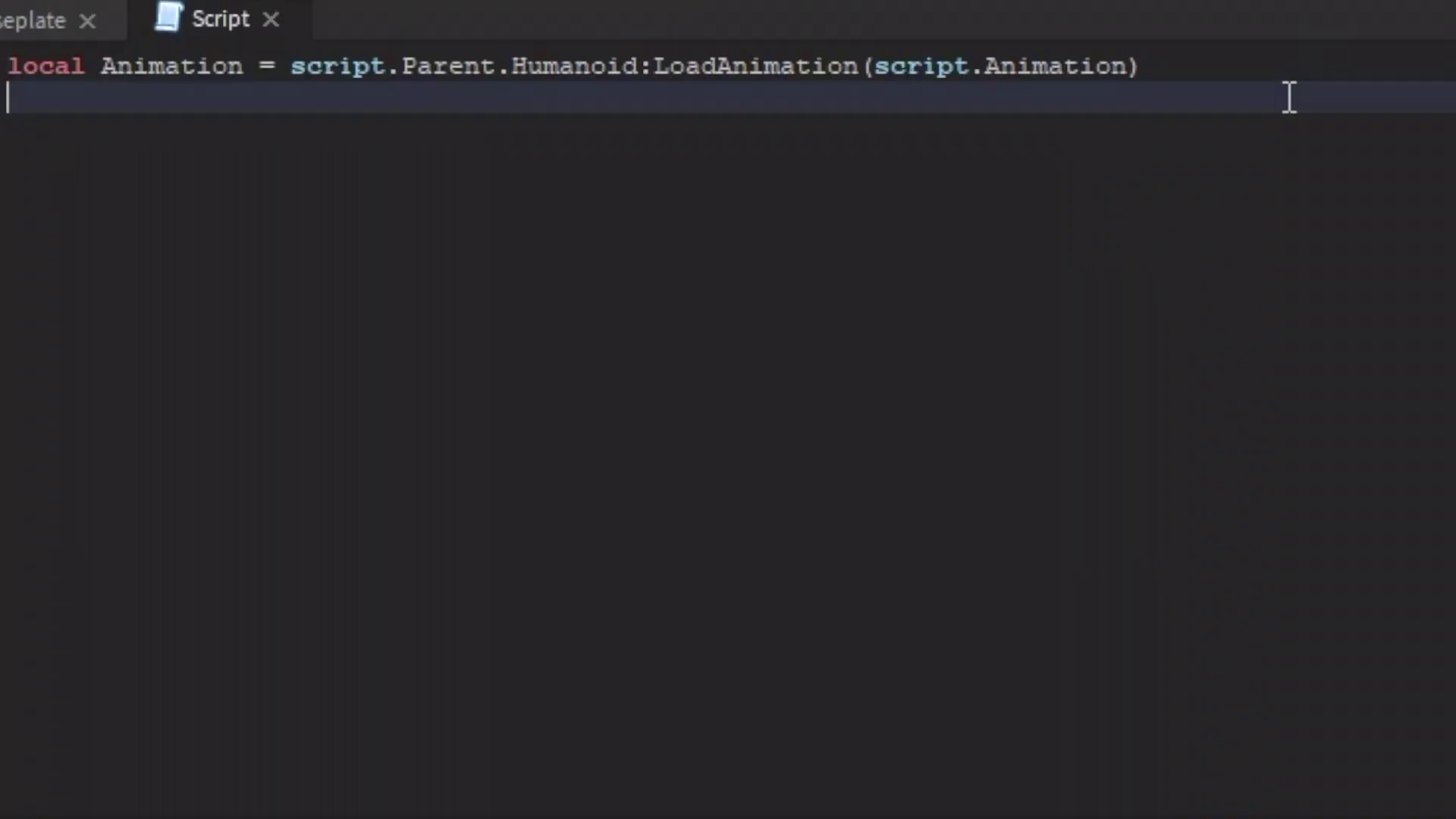
type("while true")
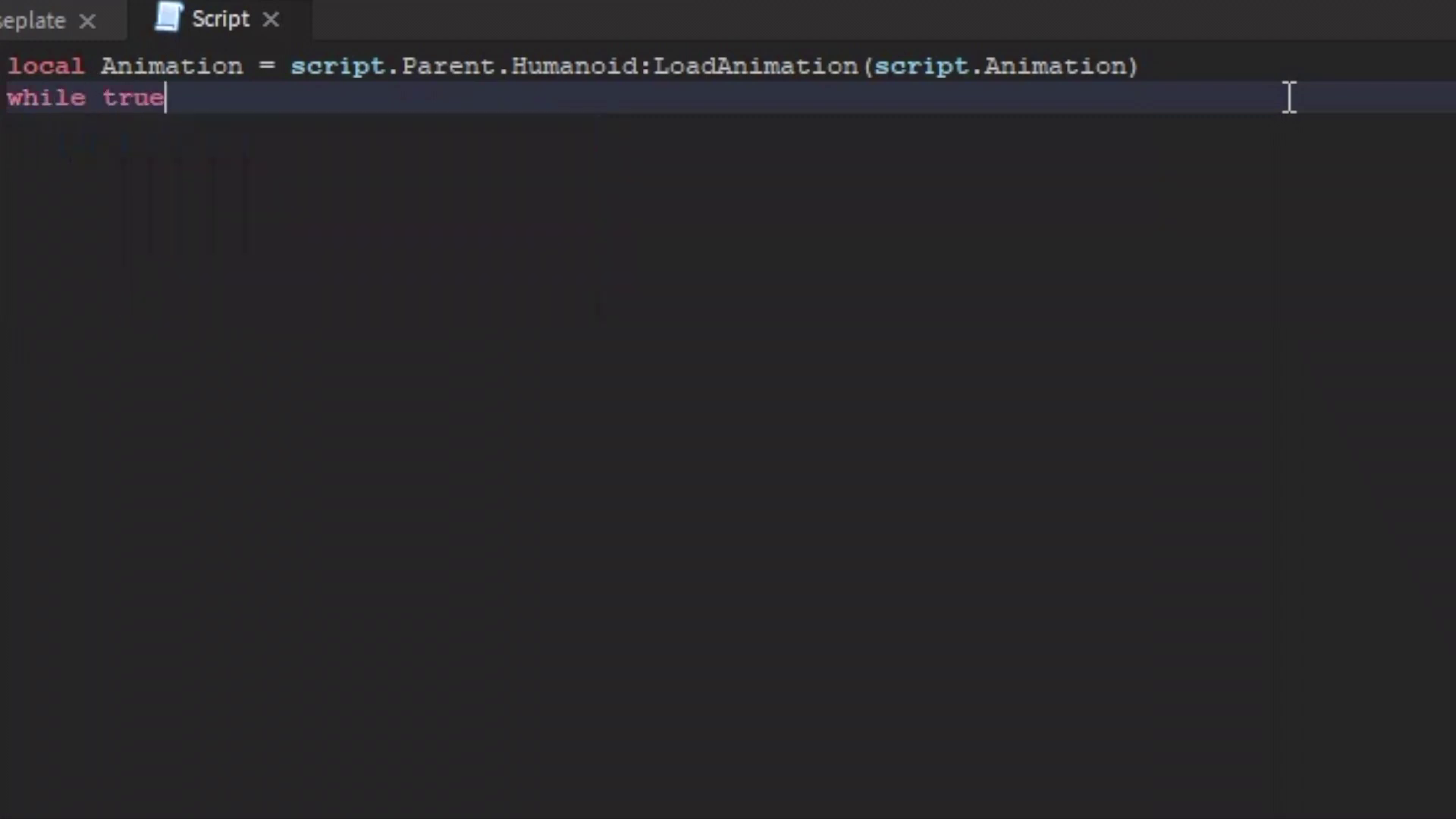
type(" do")
key("Return")
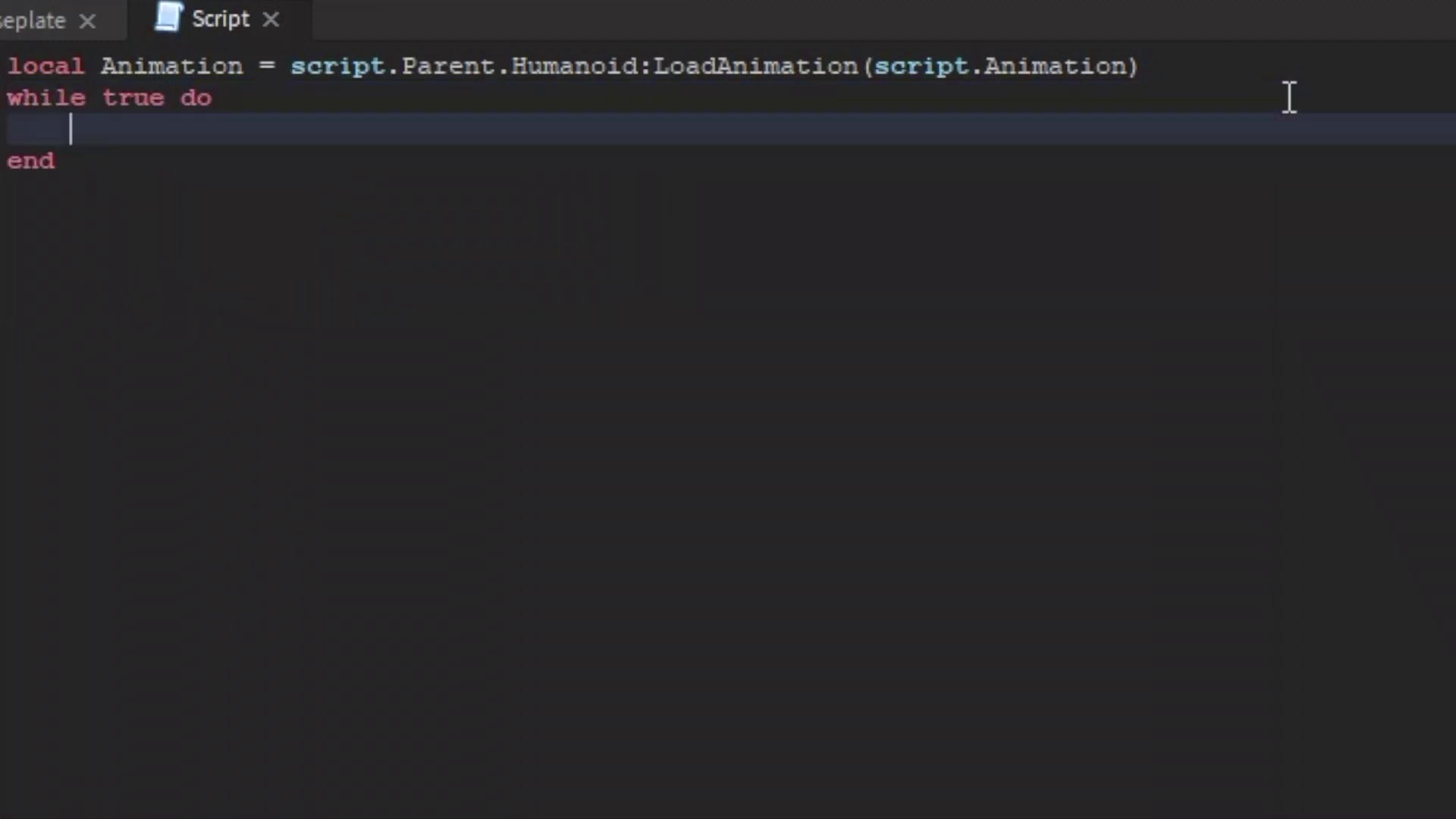
type("wait(")
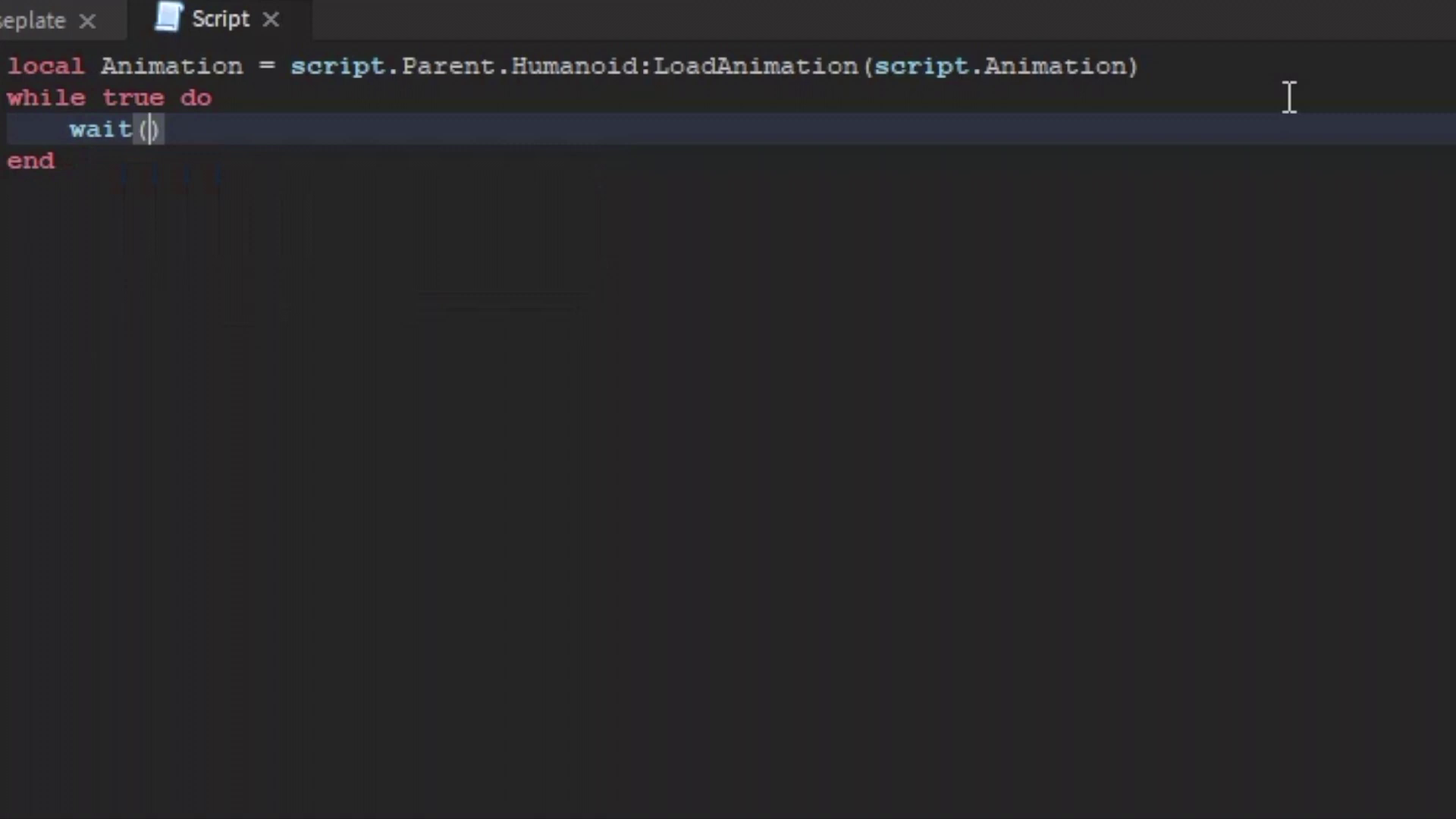
type("5)")
Add 'Animation:Play()' inside the loop after wait(5)
key("Return")
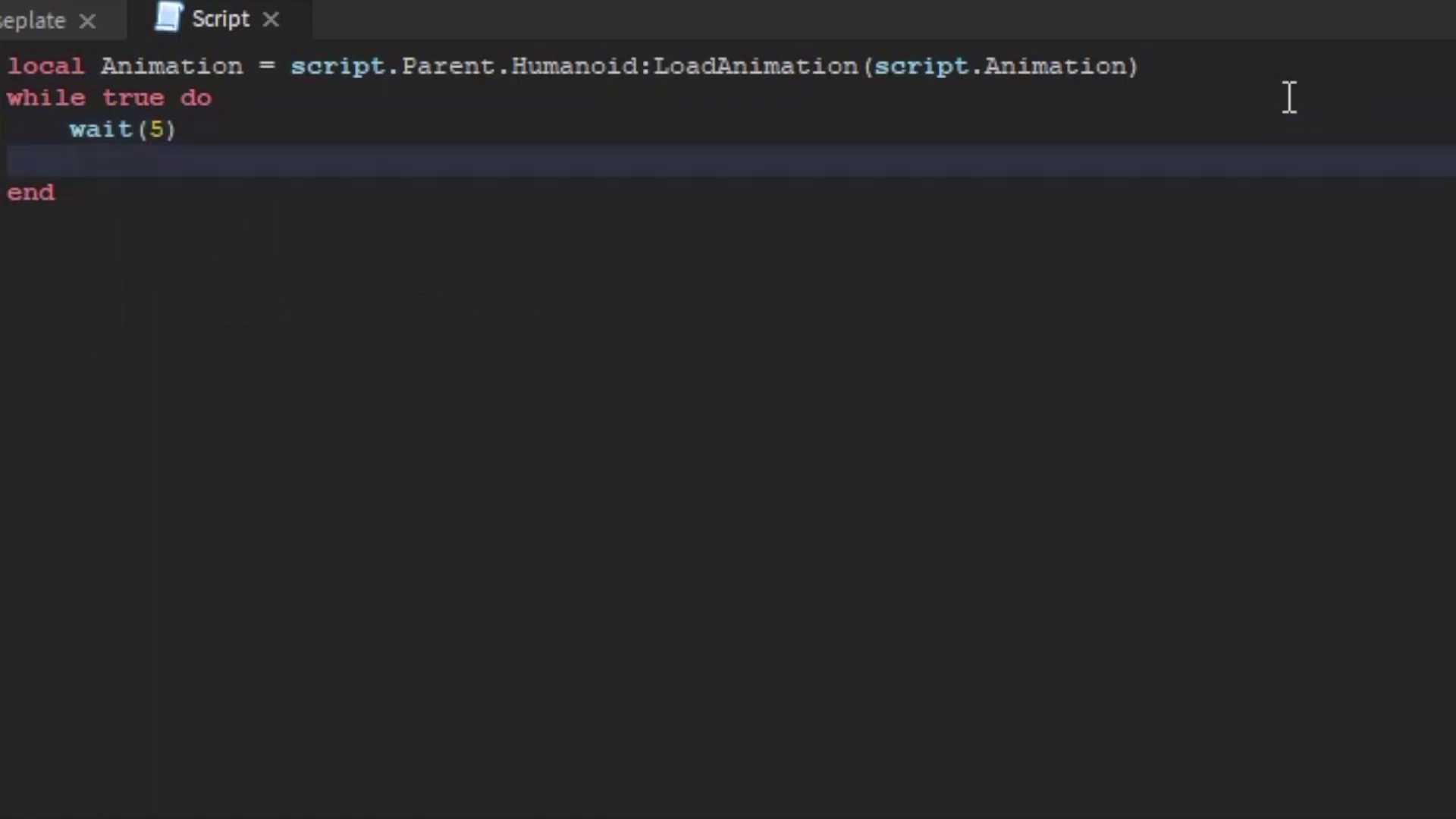
type("An")
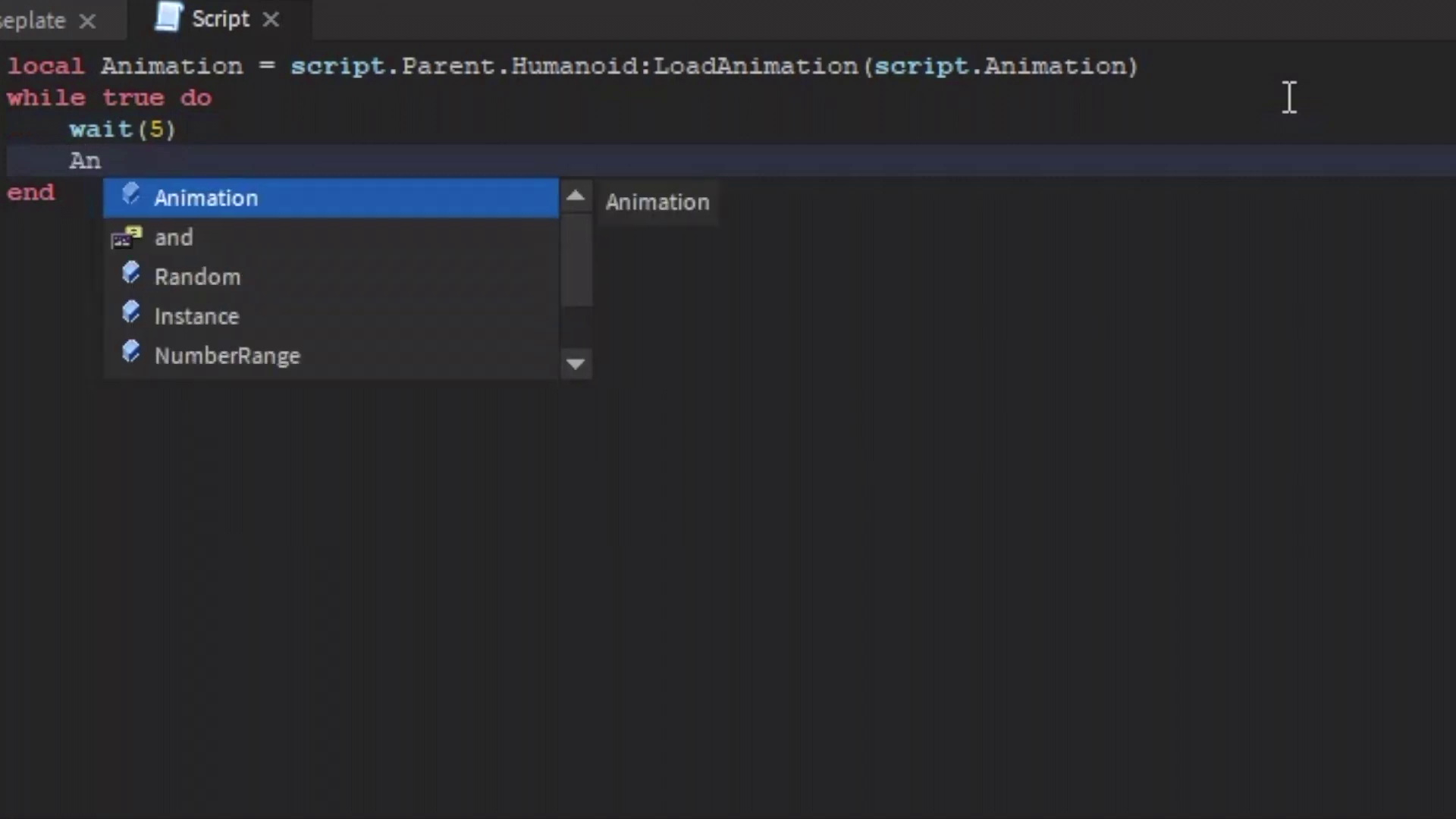
type("i")
key("BackSpace")
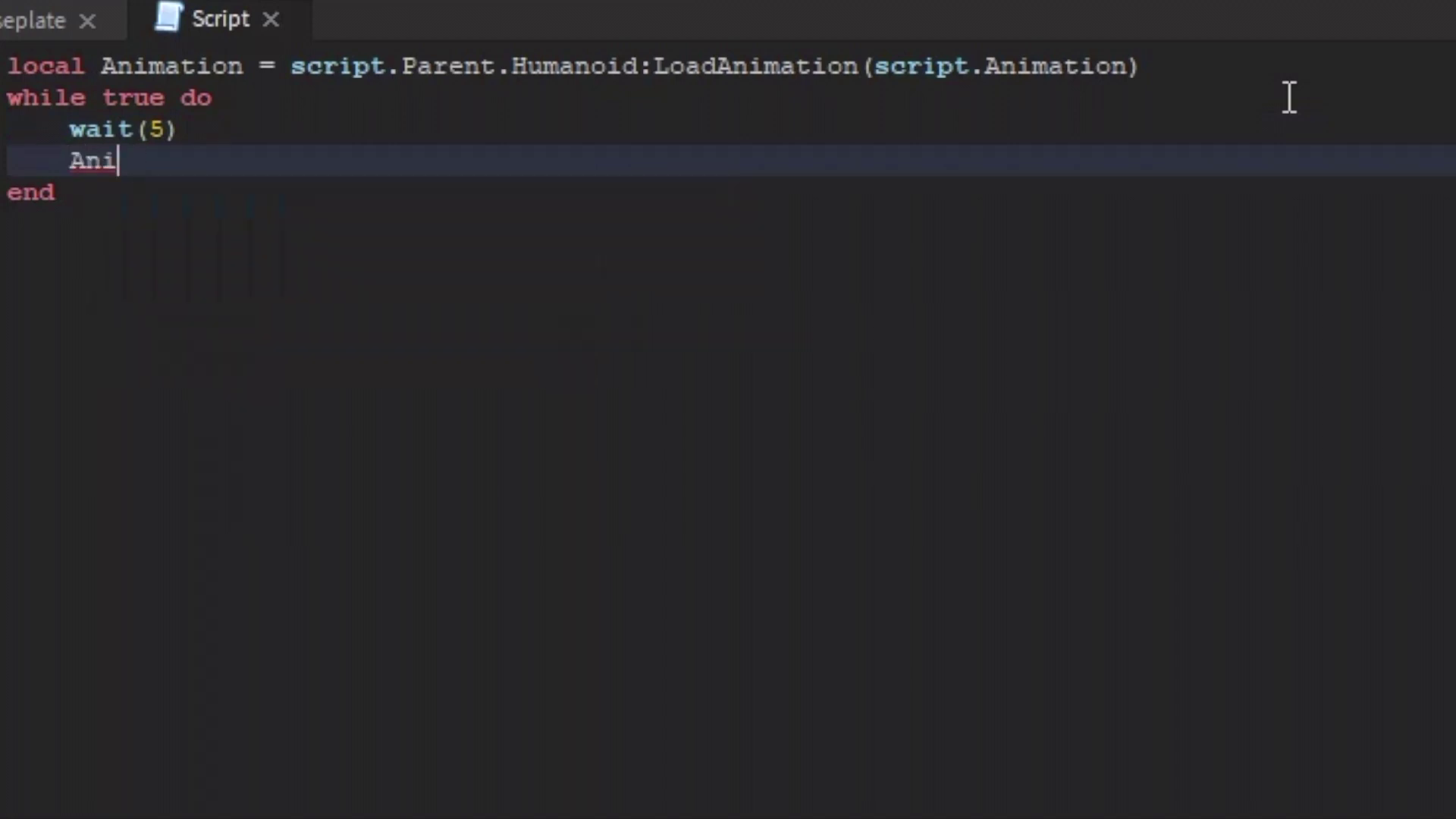
type("m")
key("Tab")
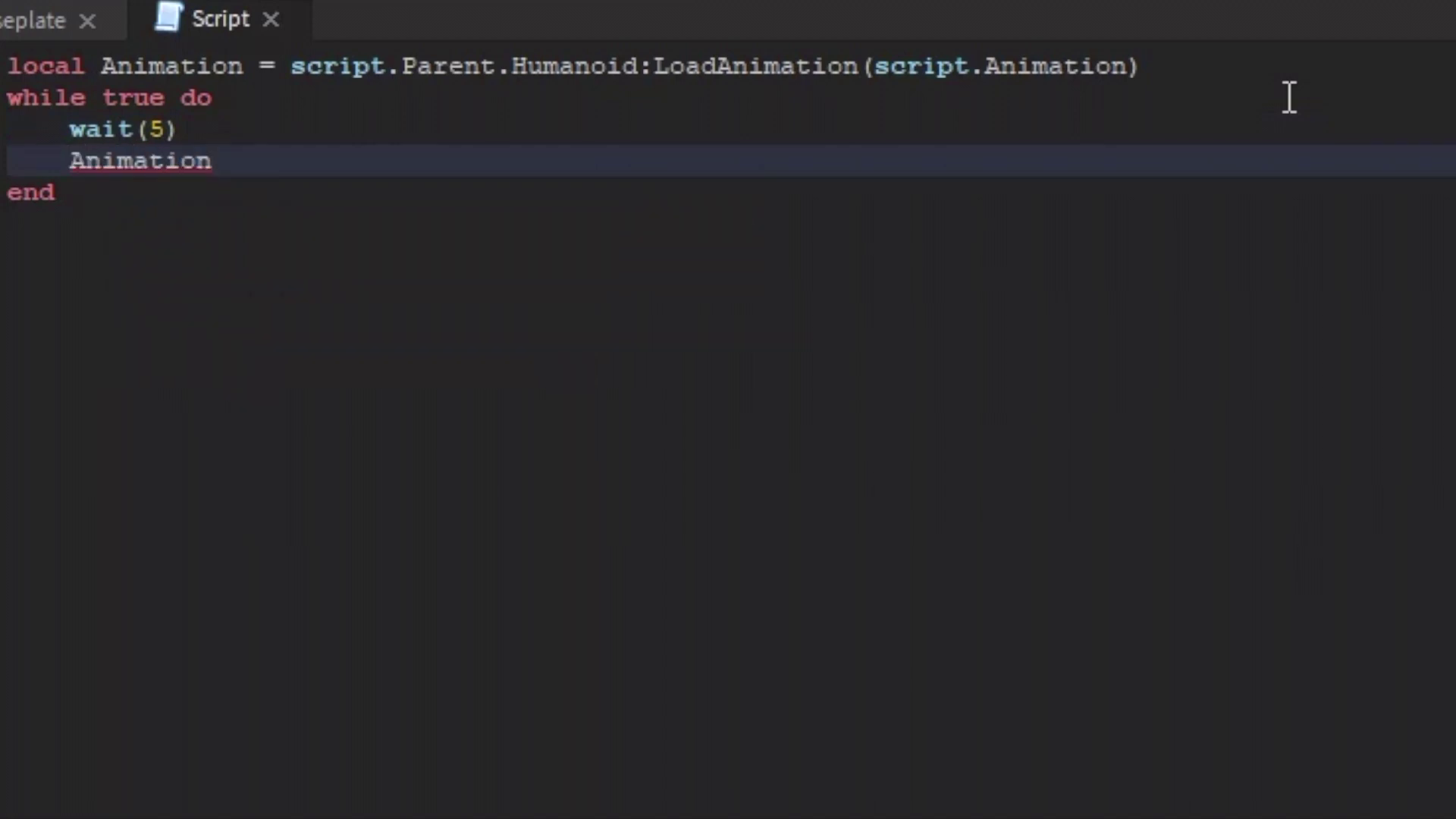
type(":play")
key("BackSpace")
key("BackSpace")
key("BackSpace")
key("BackSpace")
type("Play()")
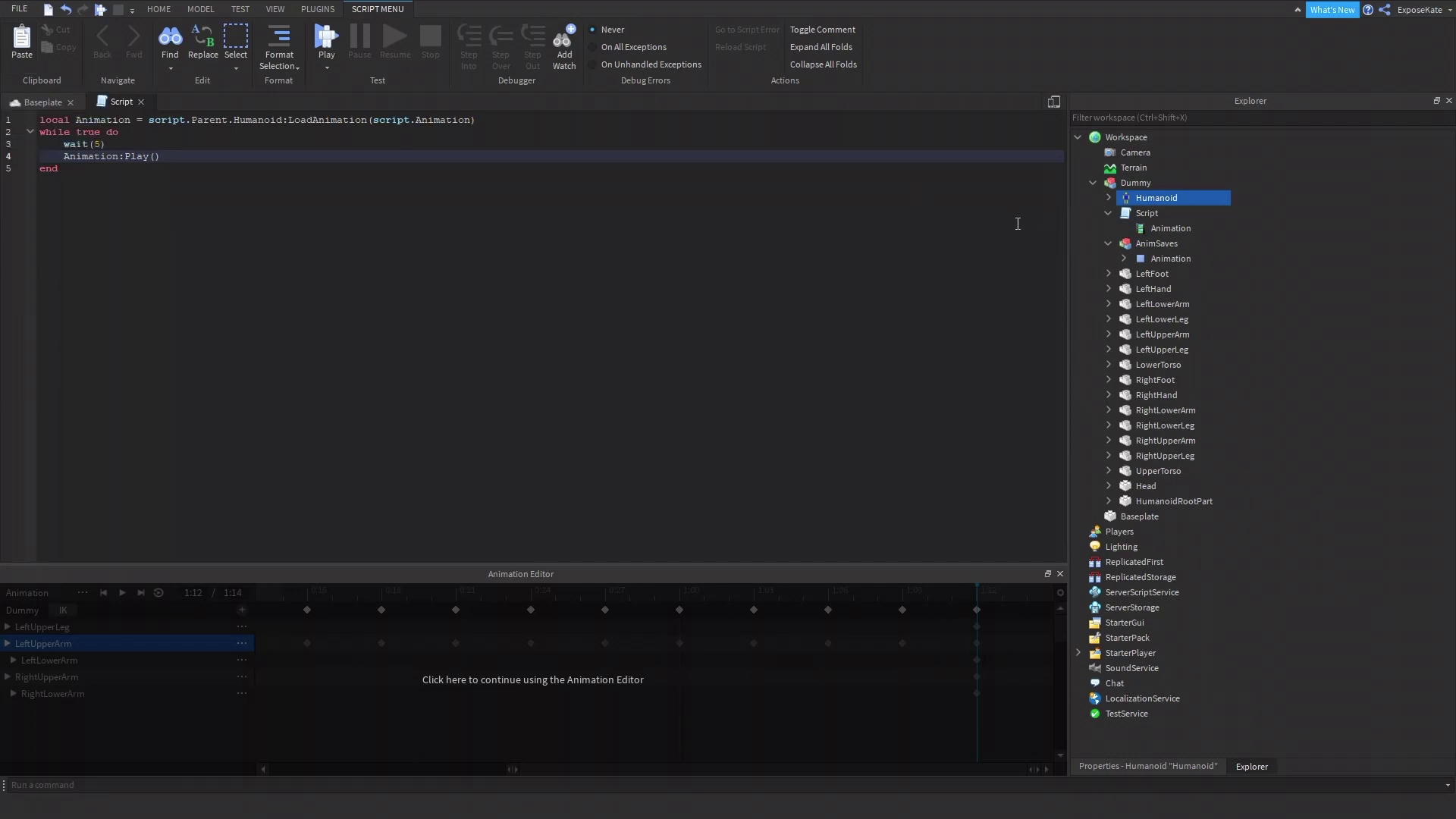
Review the script's lines and place the cursor at the end of Animation:Play()
left_click(262, 198)
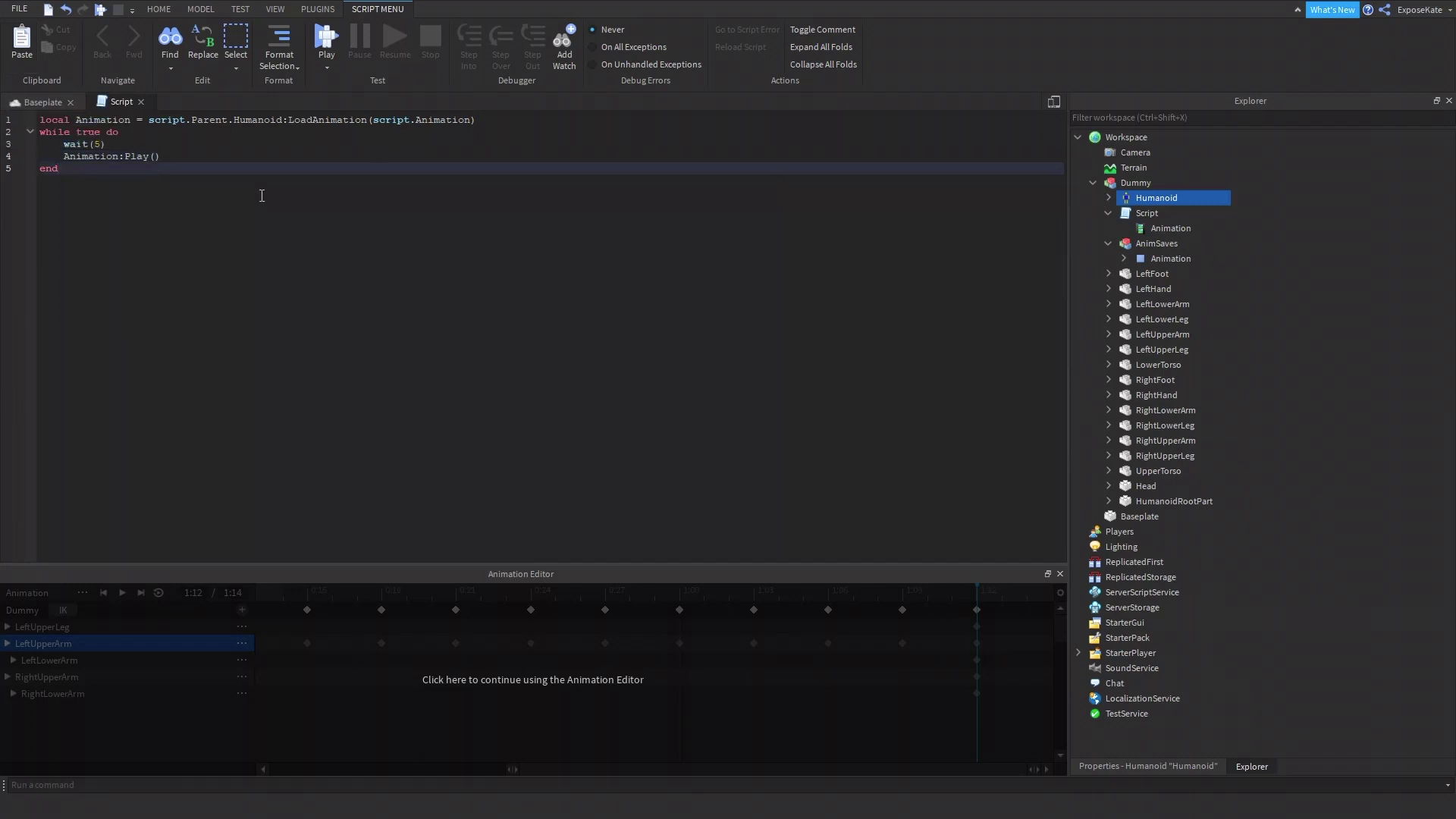
left_click(163, 126)
triple_click(178, 119)
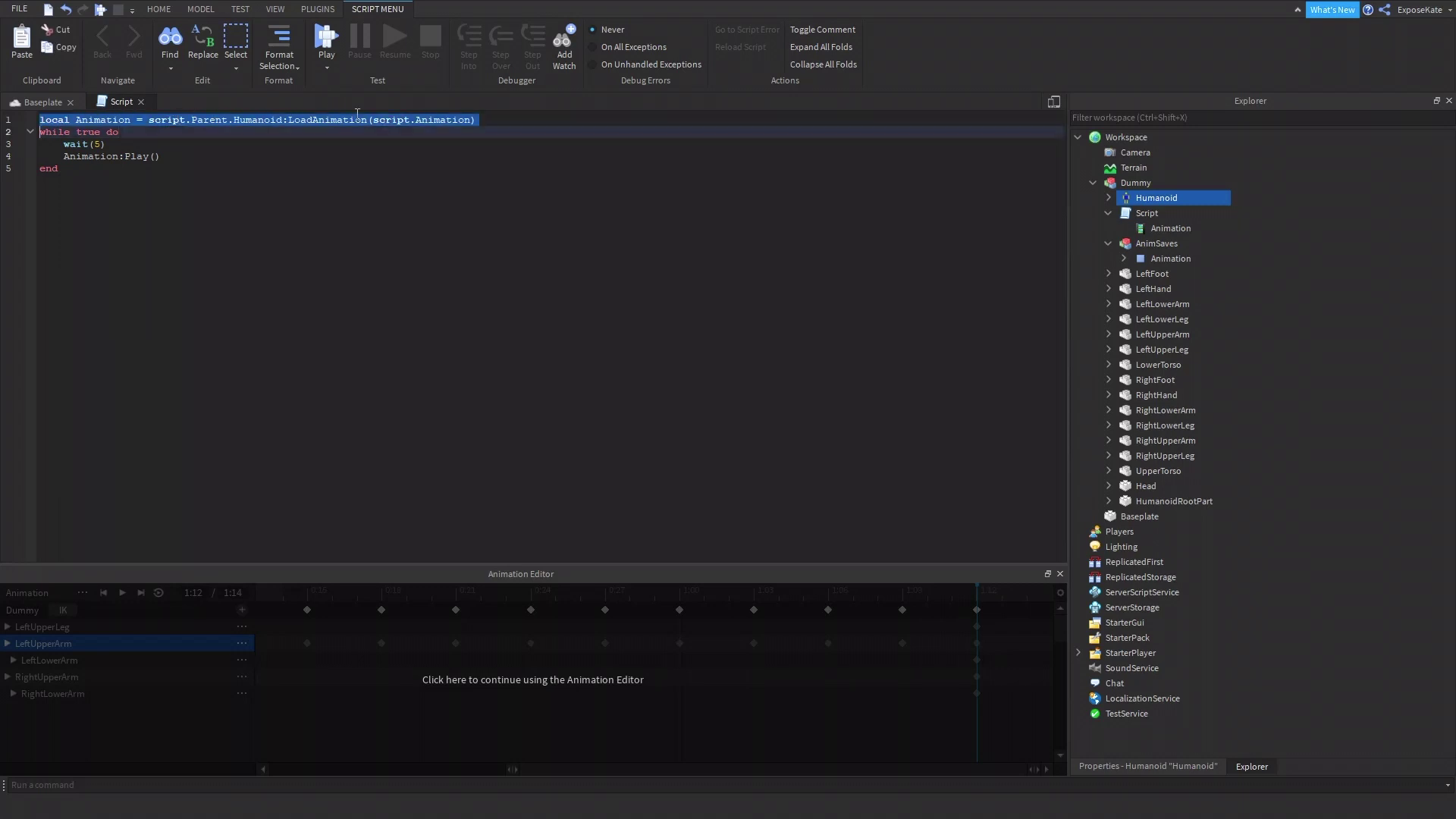
triple_click(88, 130)
double_click(86, 146)
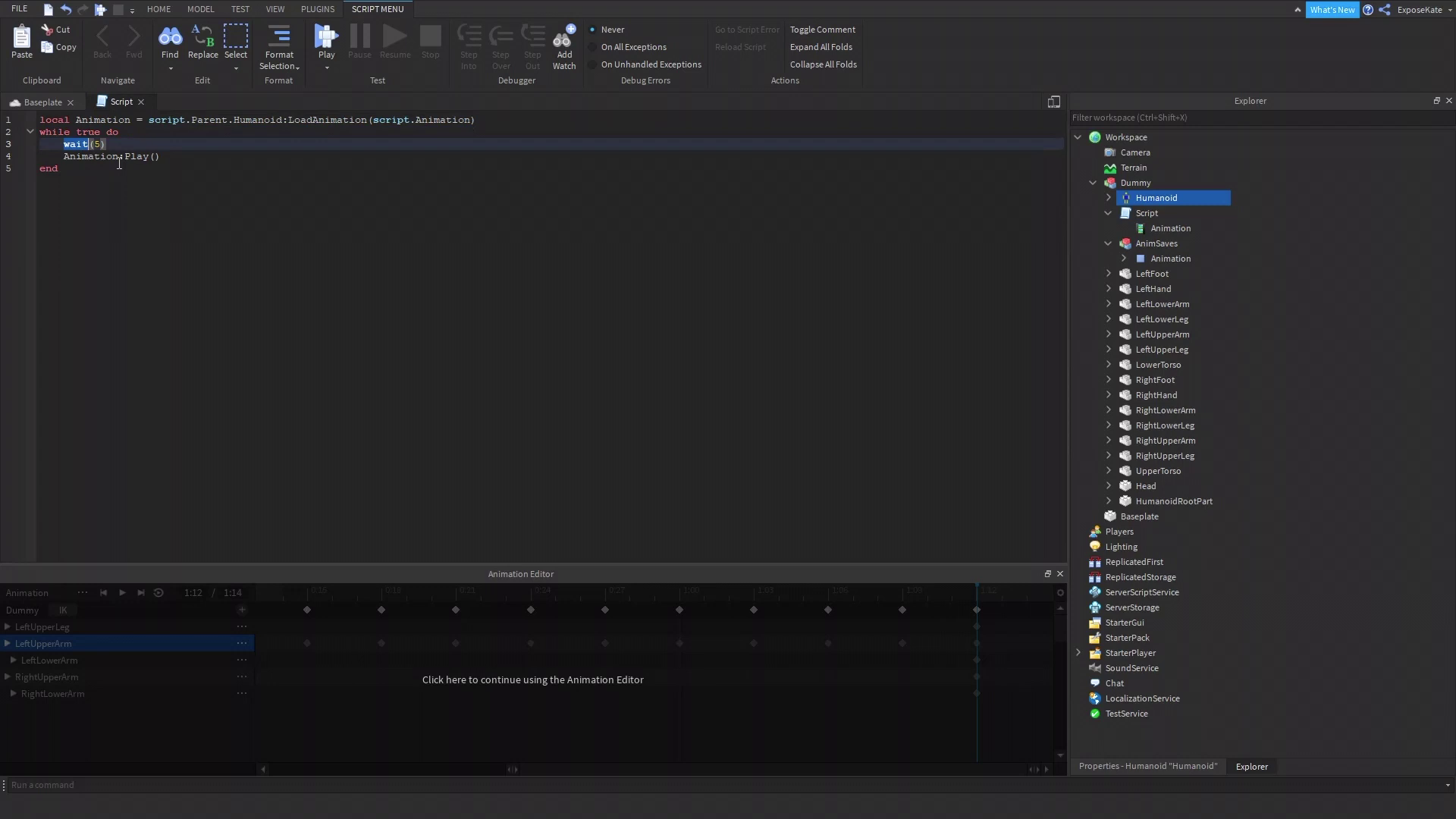
left_click(119, 164)
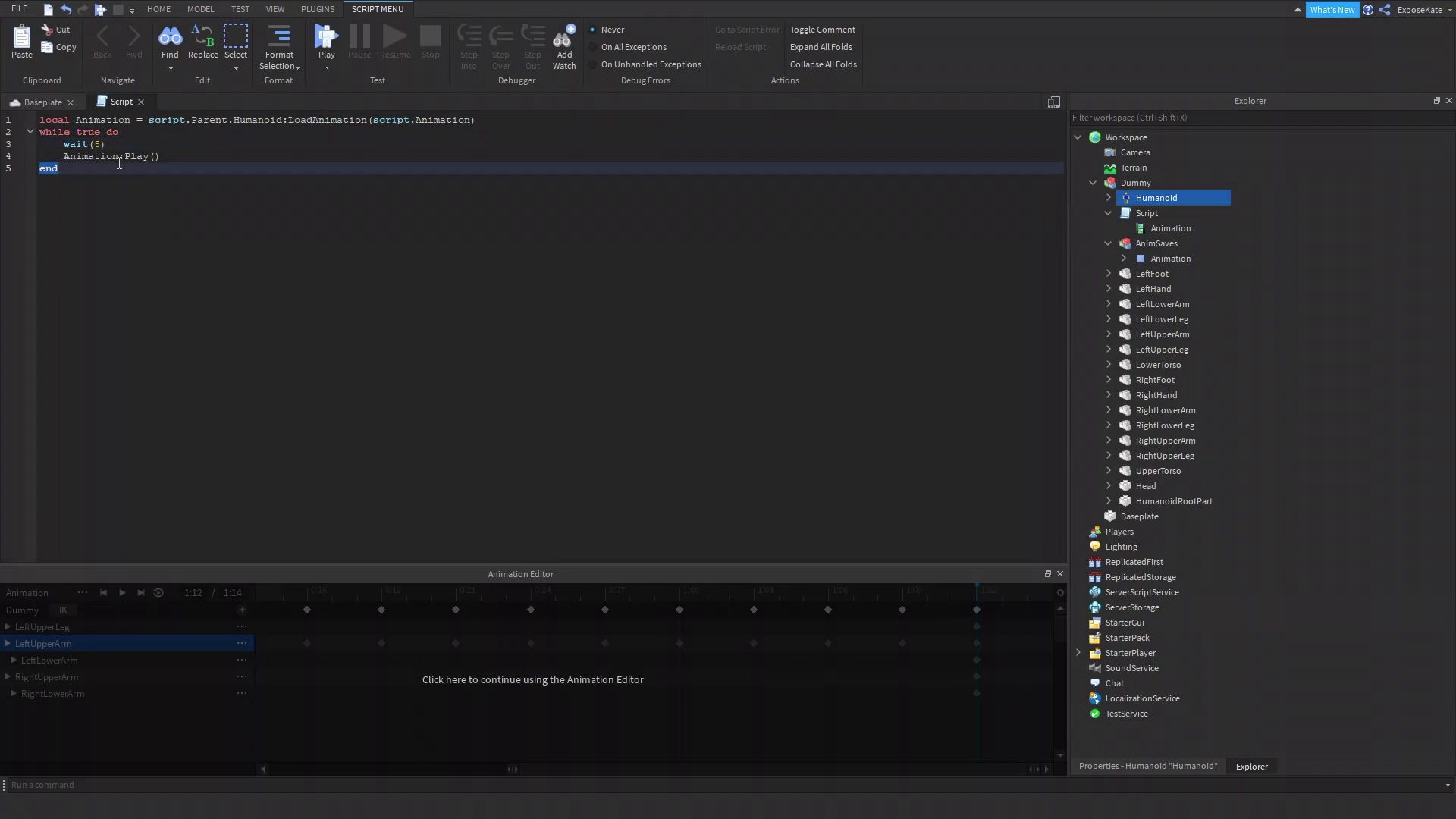
left_click(181, 156)
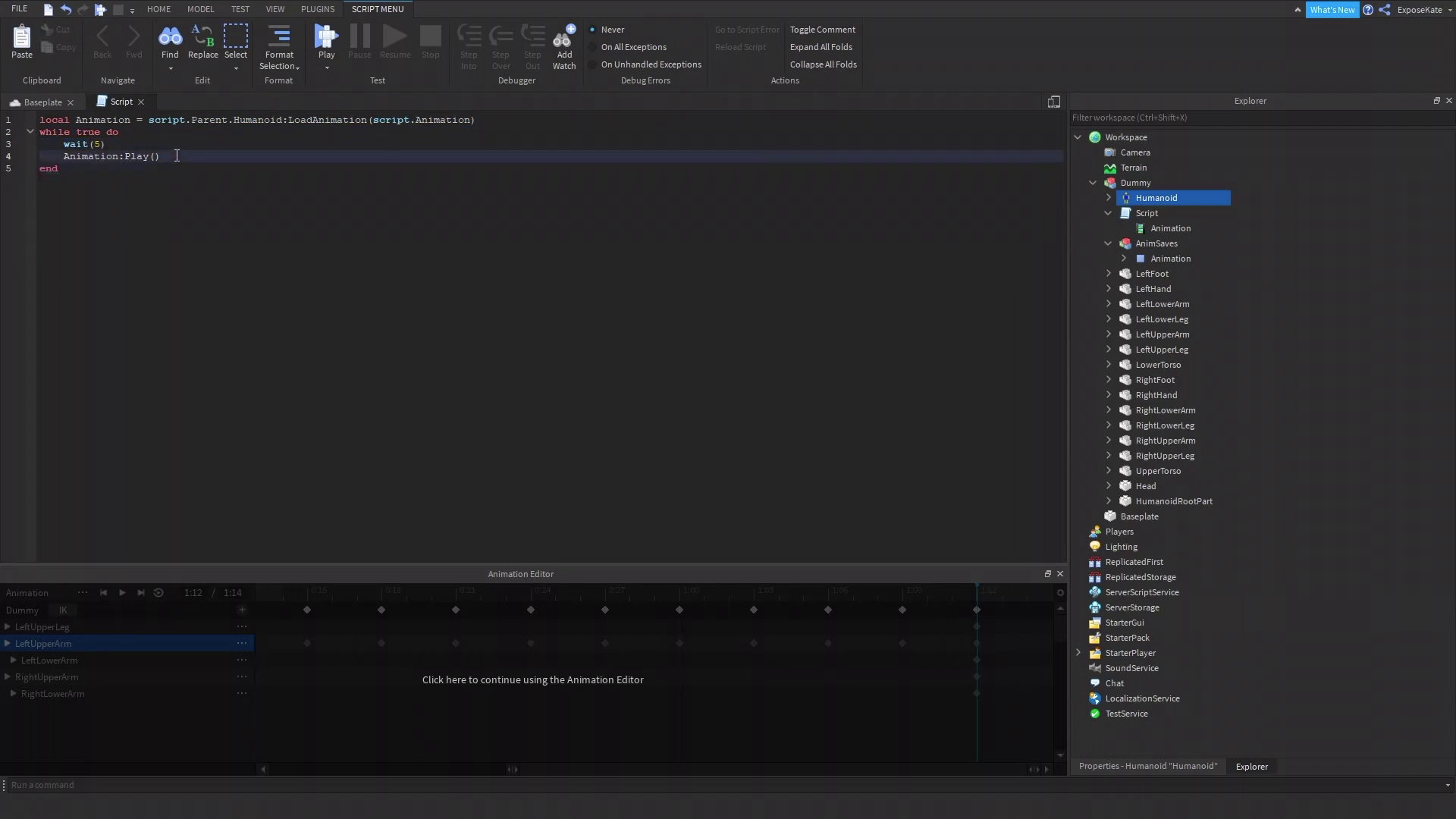
Add an Animation:Pause() line, delete it again, and return to the Baseplate scene
key("Return")
type("Animation")
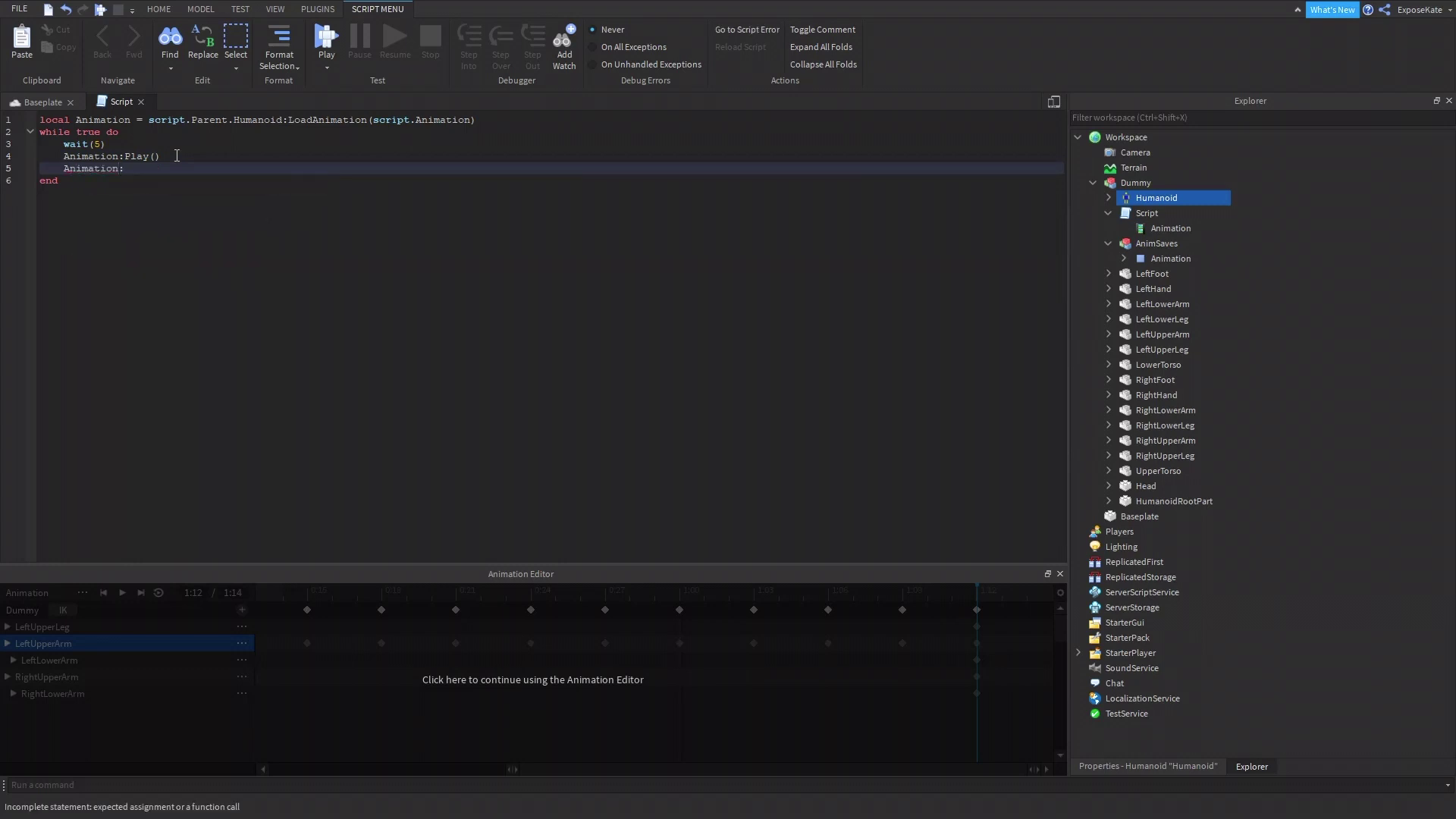
type(":Pause()")
key("Return")
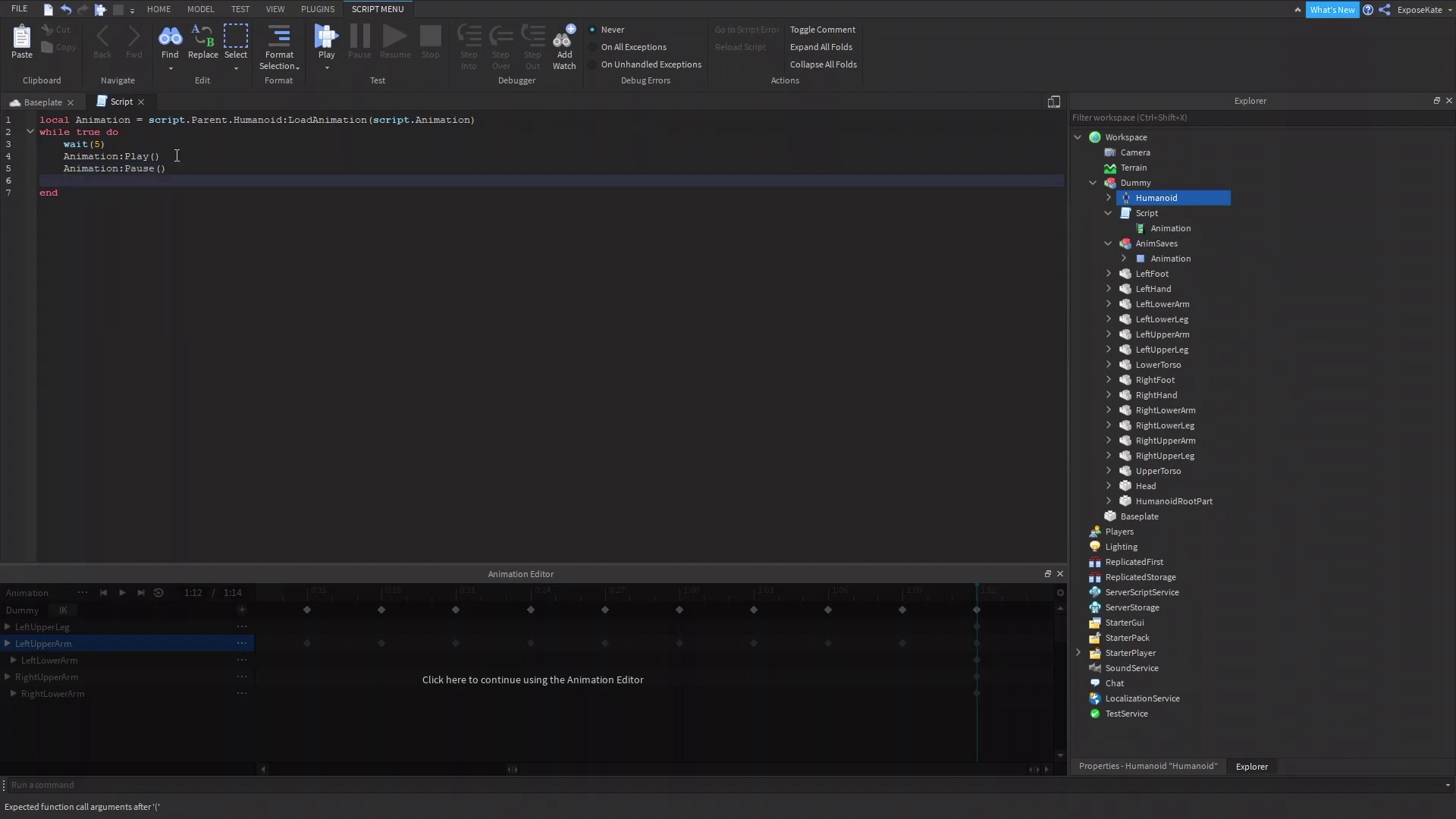
type("Animation")
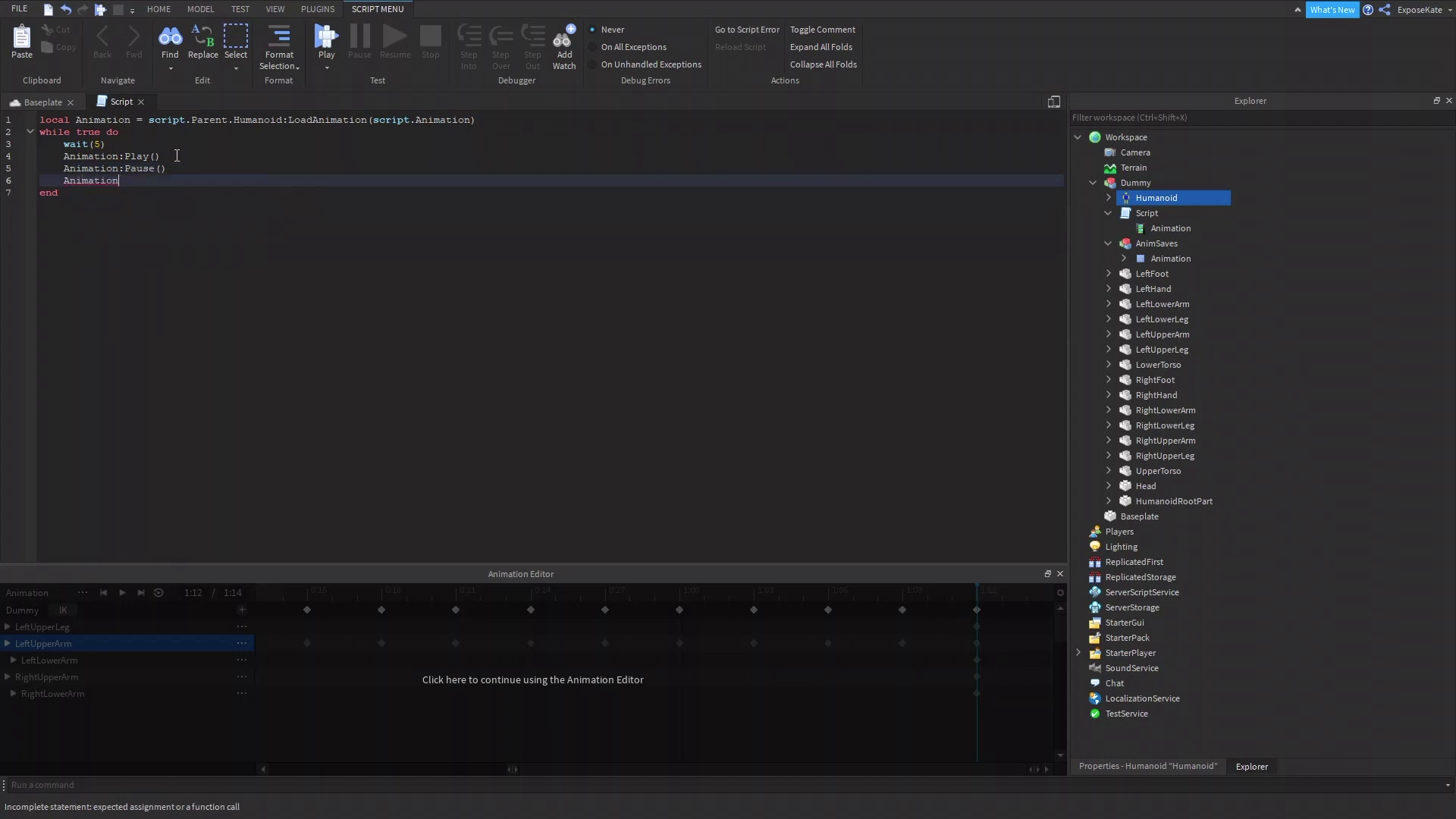
type(":Sto")
left_click_drag(64, 167, 144, 178)
key("BackSpace")
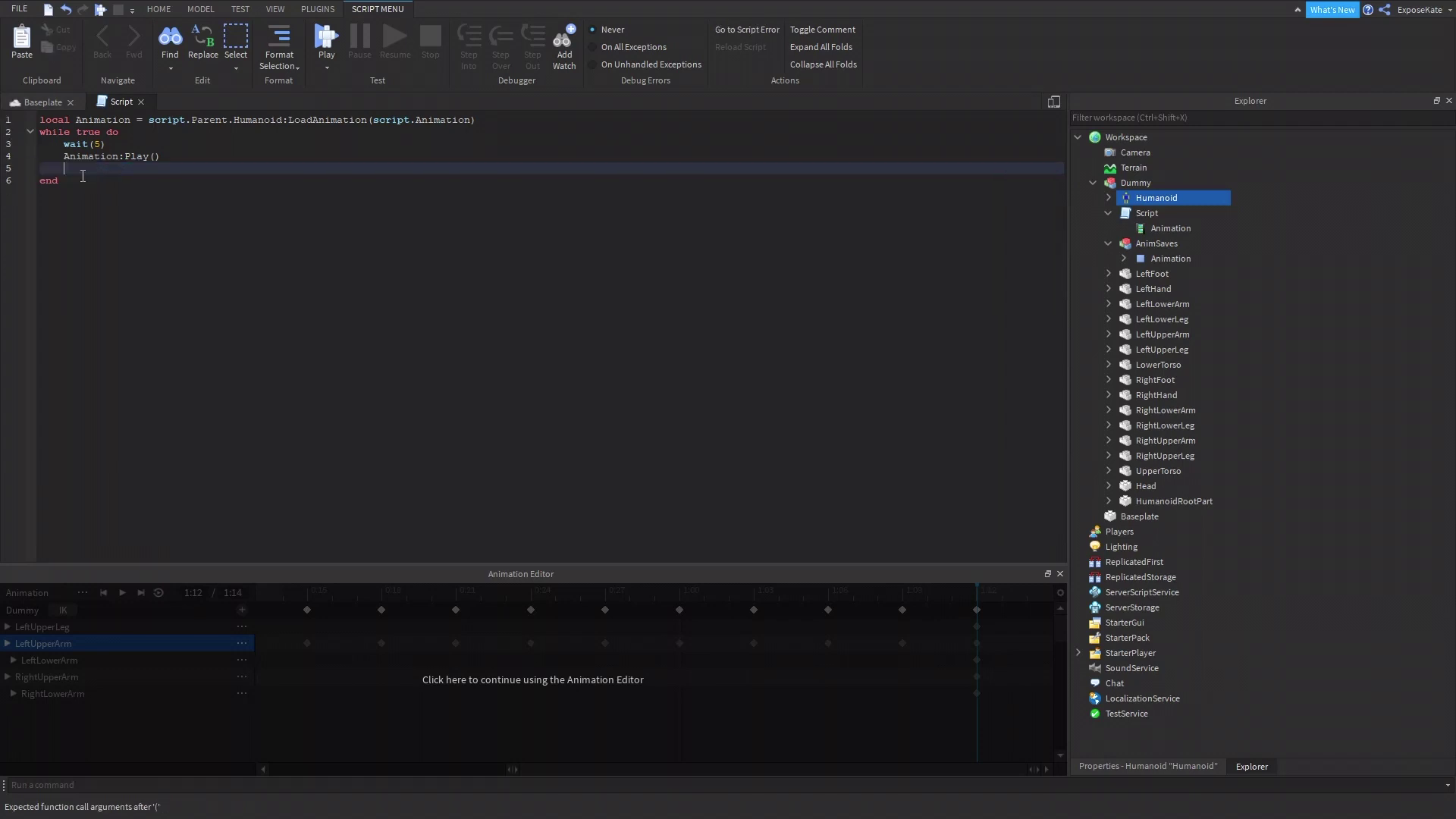
left_click(106, 143)
left_click(44, 100)
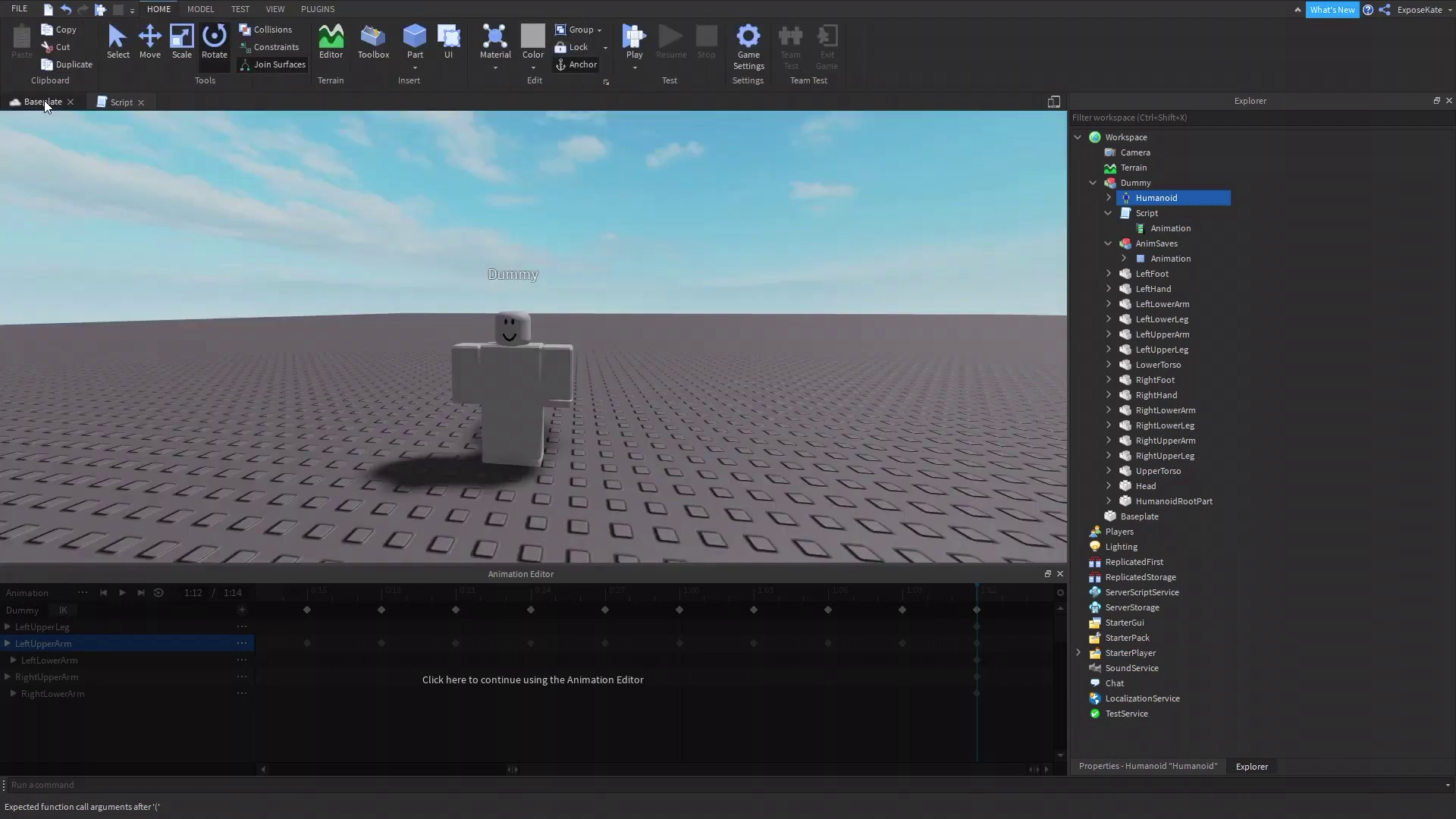
Start a test Run and inspect the Dummy's Script in Explorer while it waves
left_click(635, 67)
left_click(657, 120)
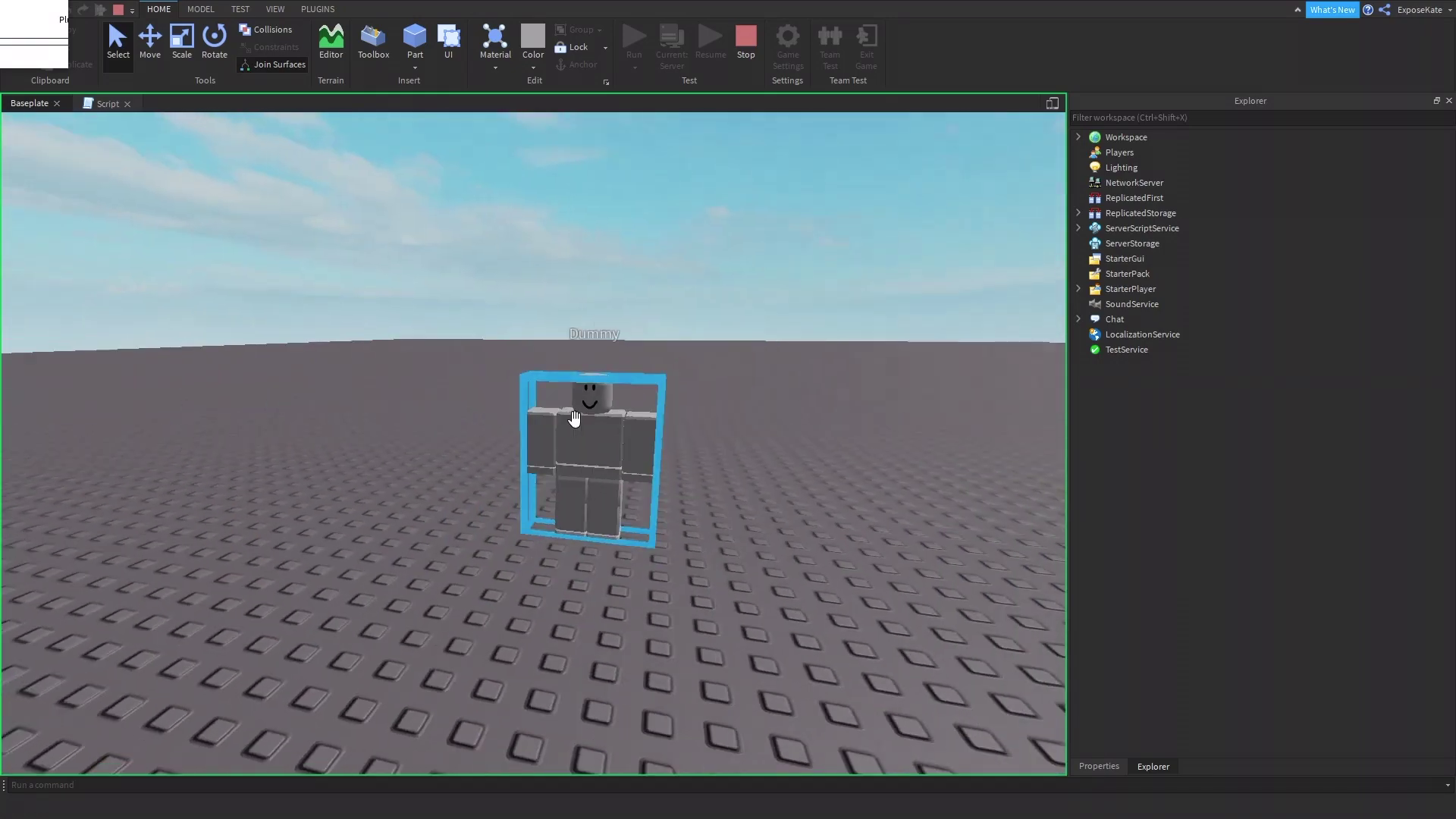
left_click(1078, 137)
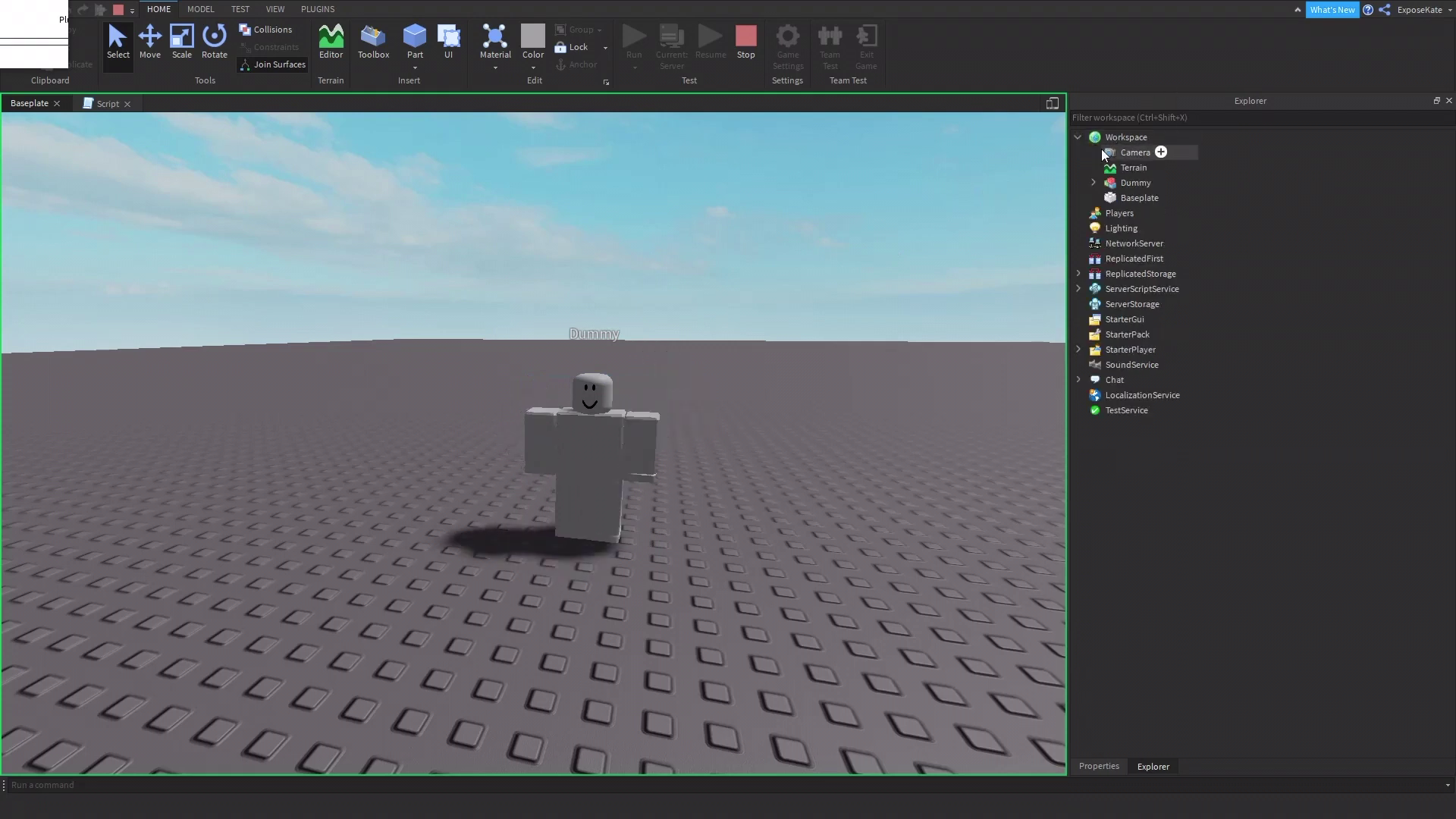
left_click(1093, 182)
left_click(1108, 212)
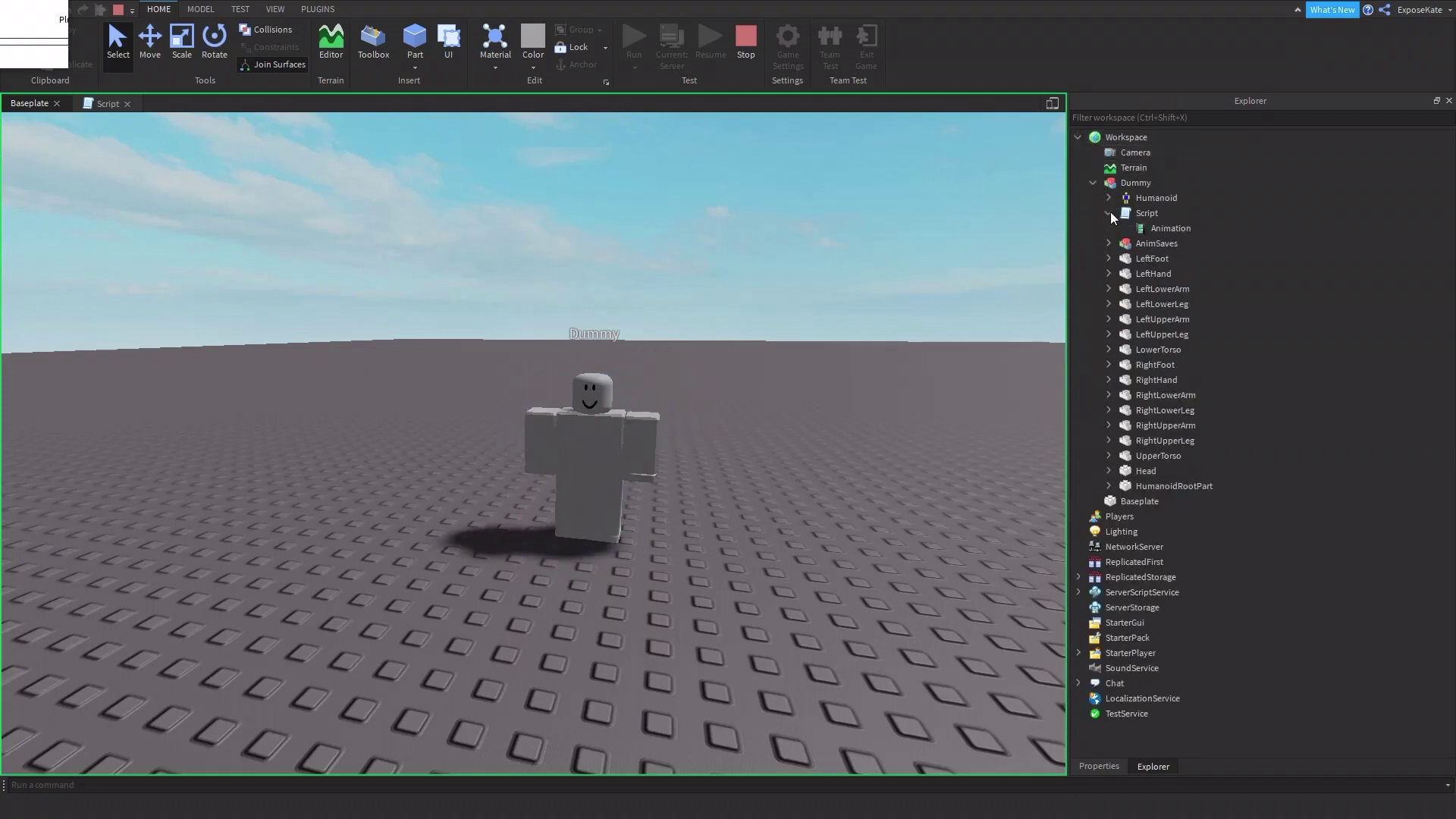
double_click(1131, 211)
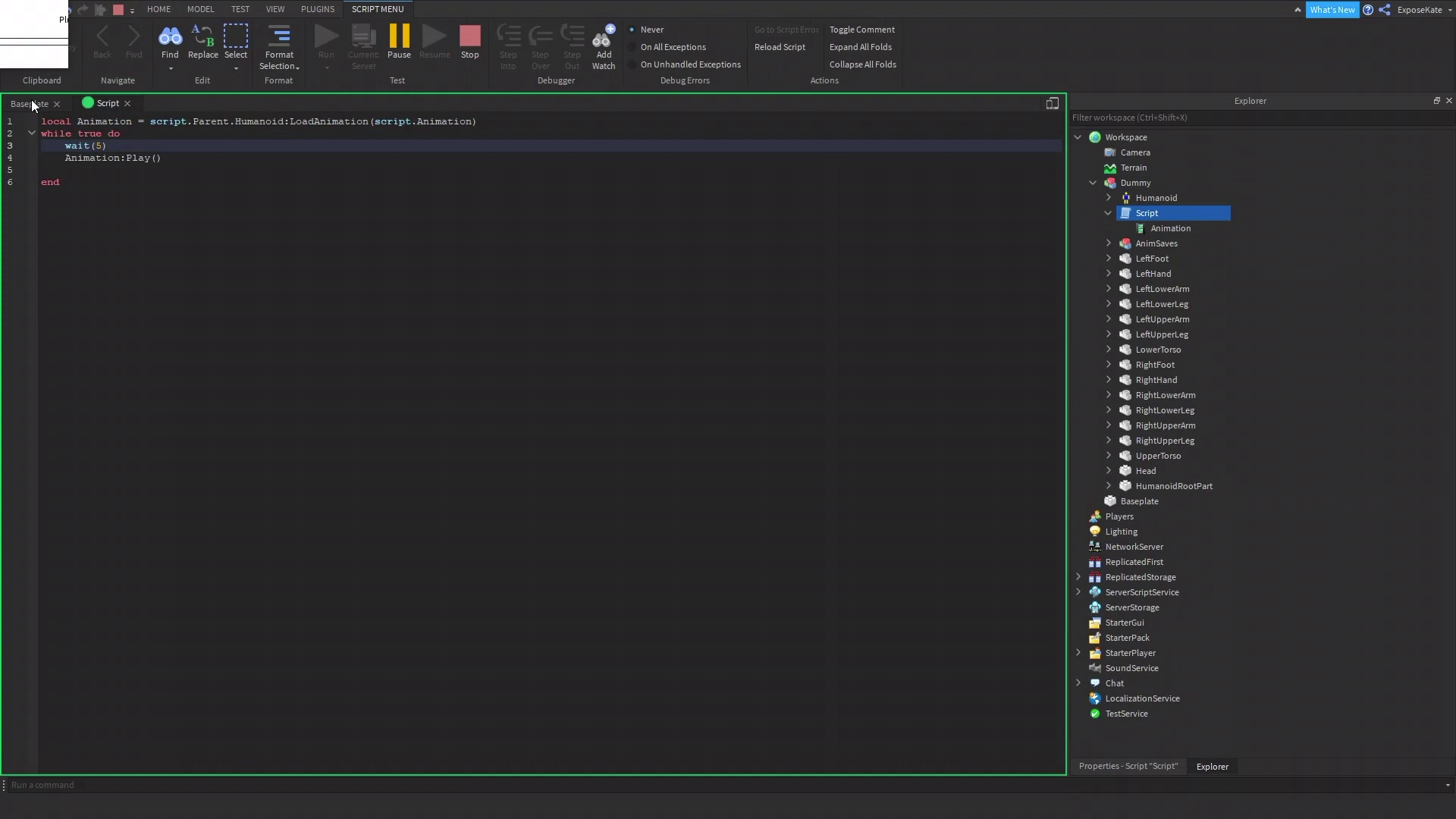
left_click(30, 104)
Expand the Humanoid, AnimSaves and LeftFoot entries in Explorer during the run
left_click(1108, 198)
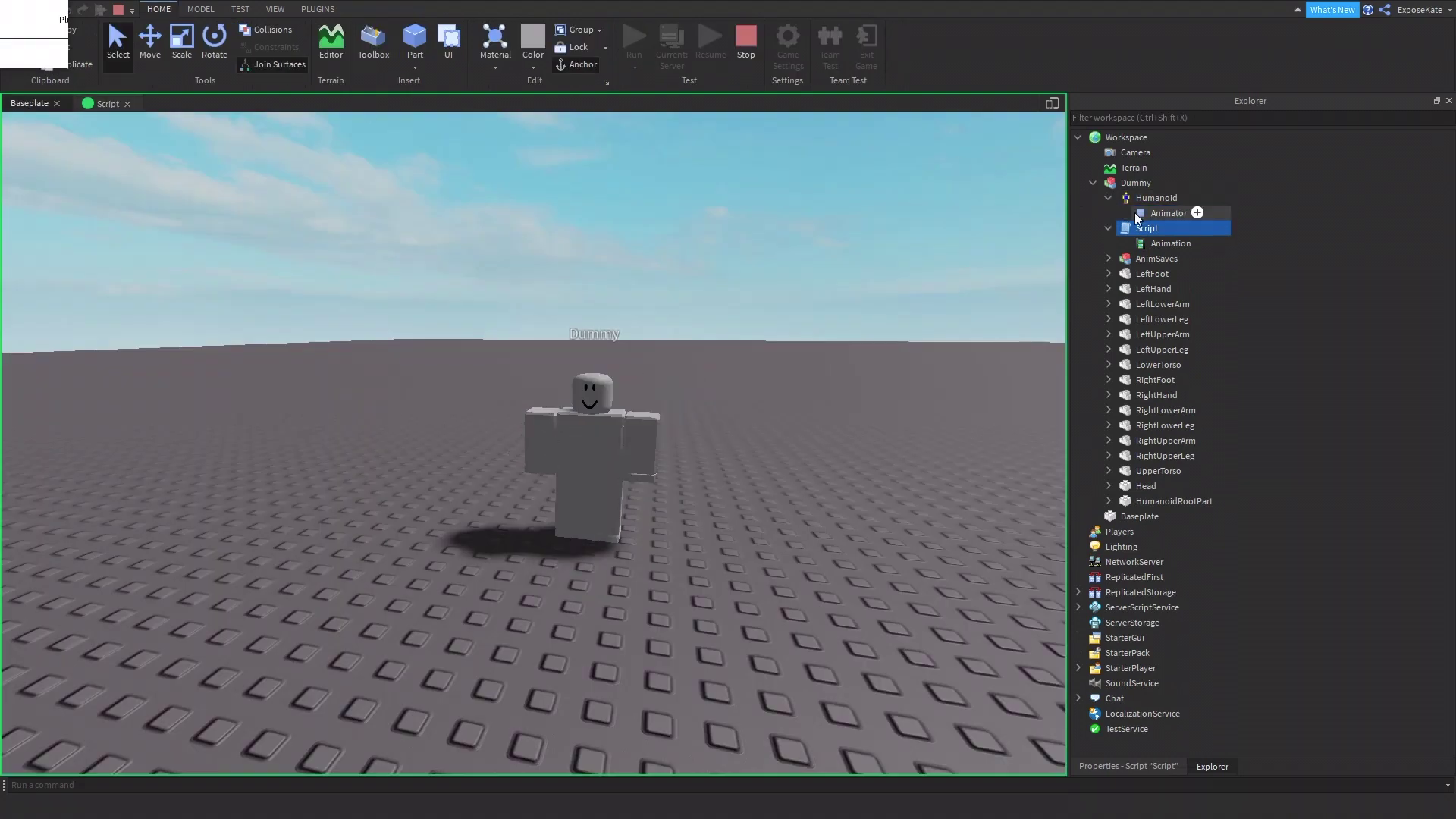
left_click(1111, 259)
left_click(1126, 272)
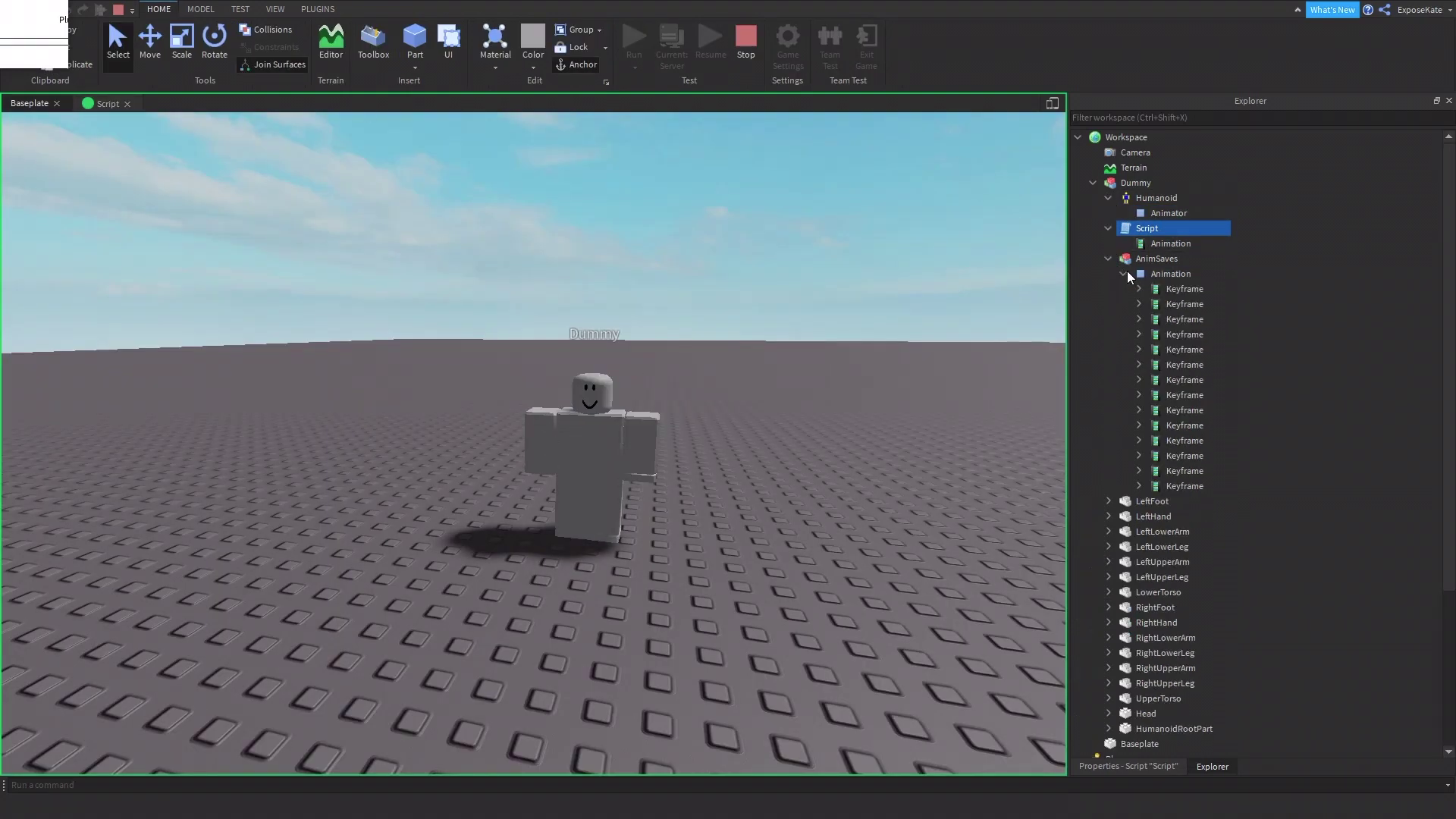
left_click(1126, 273)
left_click(1139, 261)
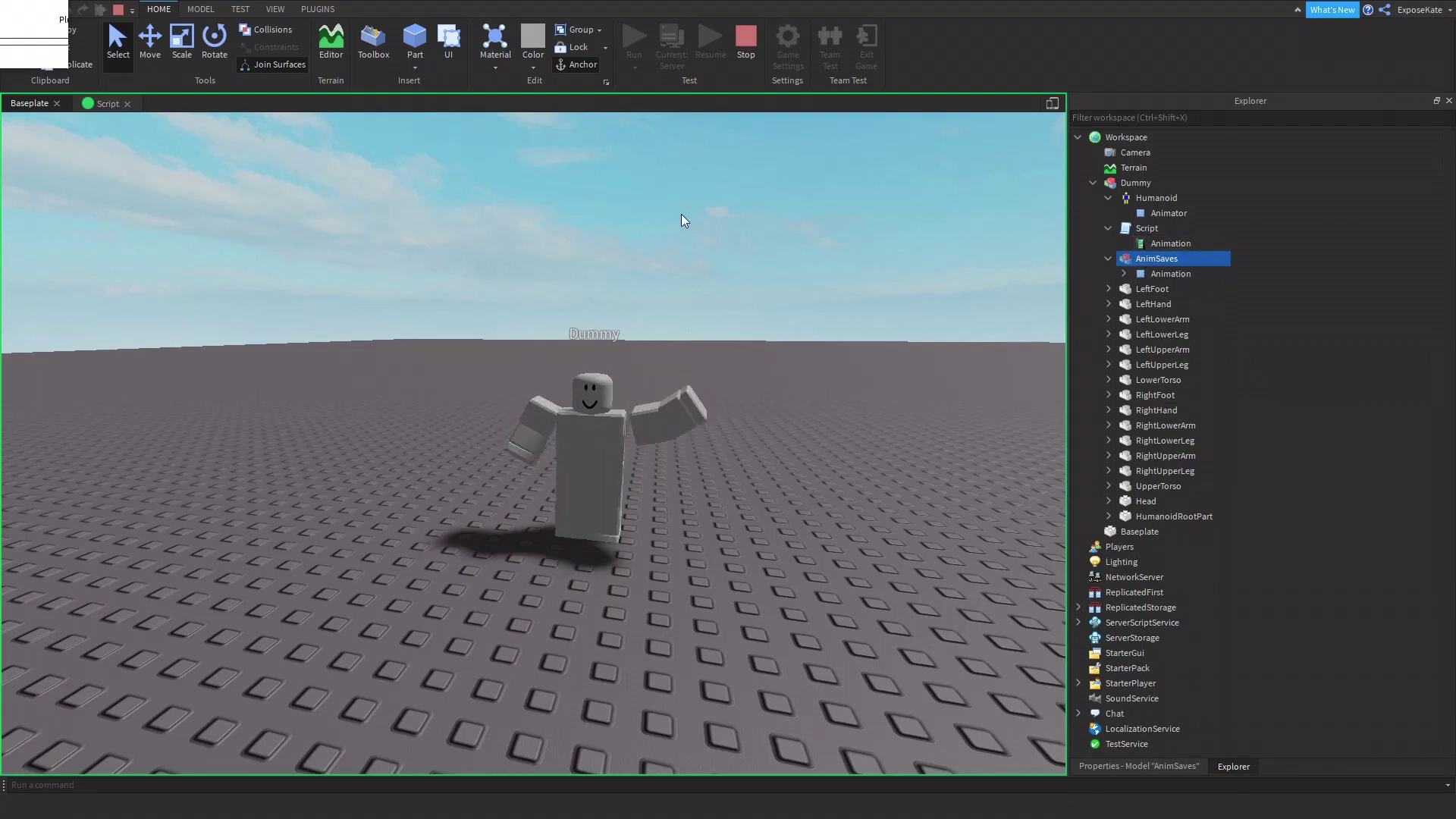
left_click(1108, 289)
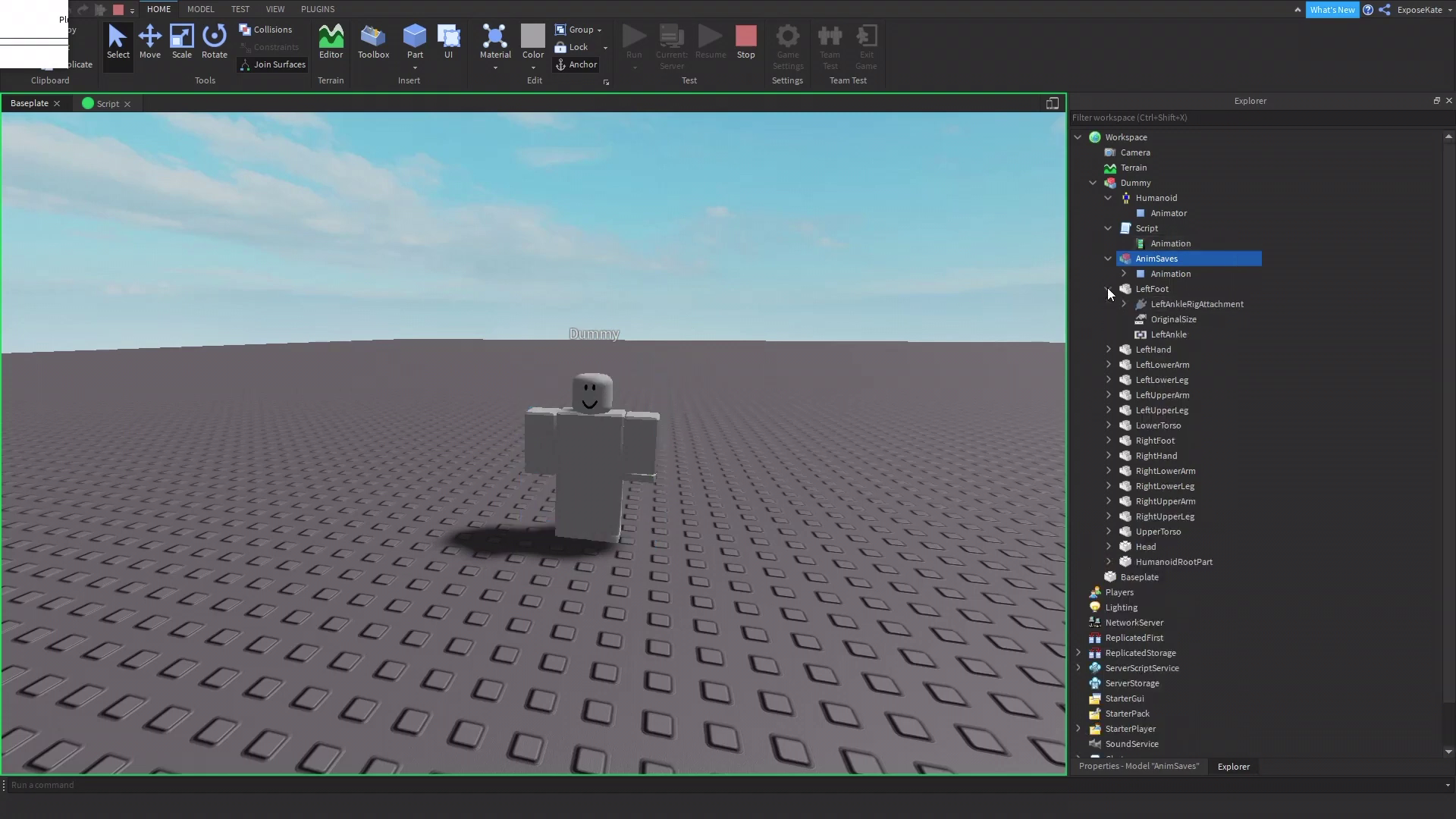
Clear the selection and stop the test run
left_click(62, 17)
left_click(138, 157)
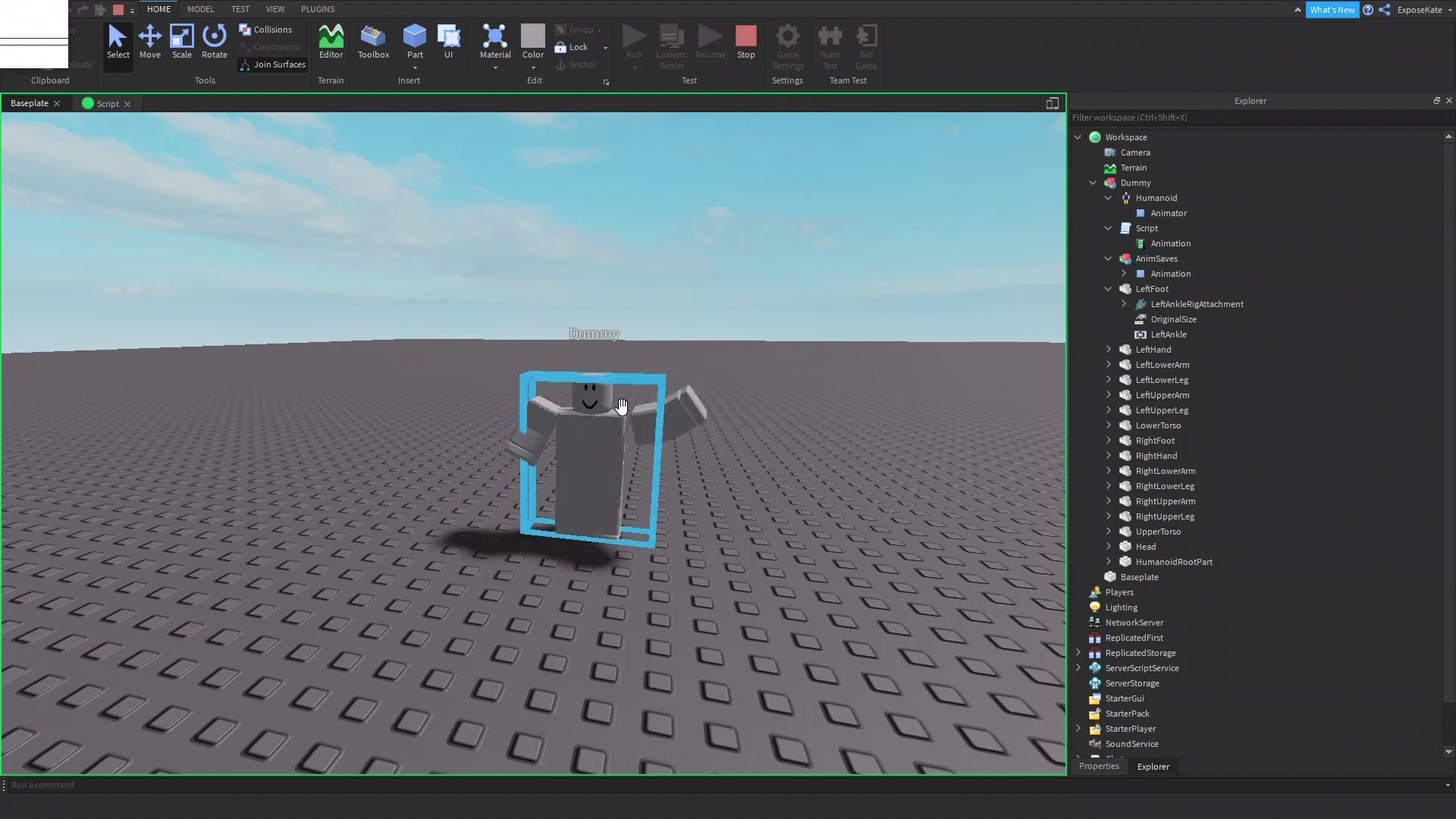
left_click(744, 52)
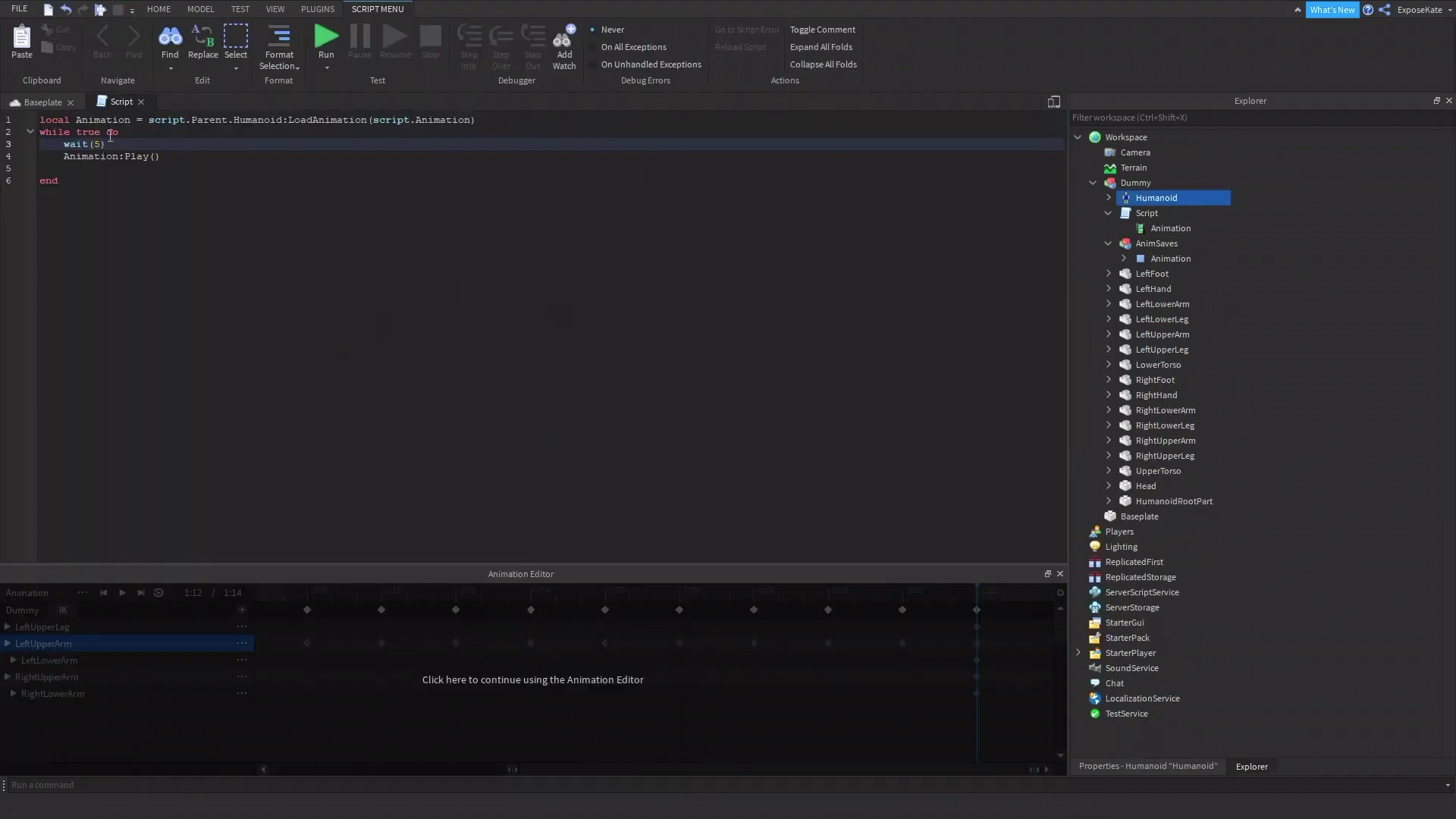
Show the Script's Animation properties with its AnimationId, then return to the Baseplate scene
left_click_drag(148, 120, 421, 120)
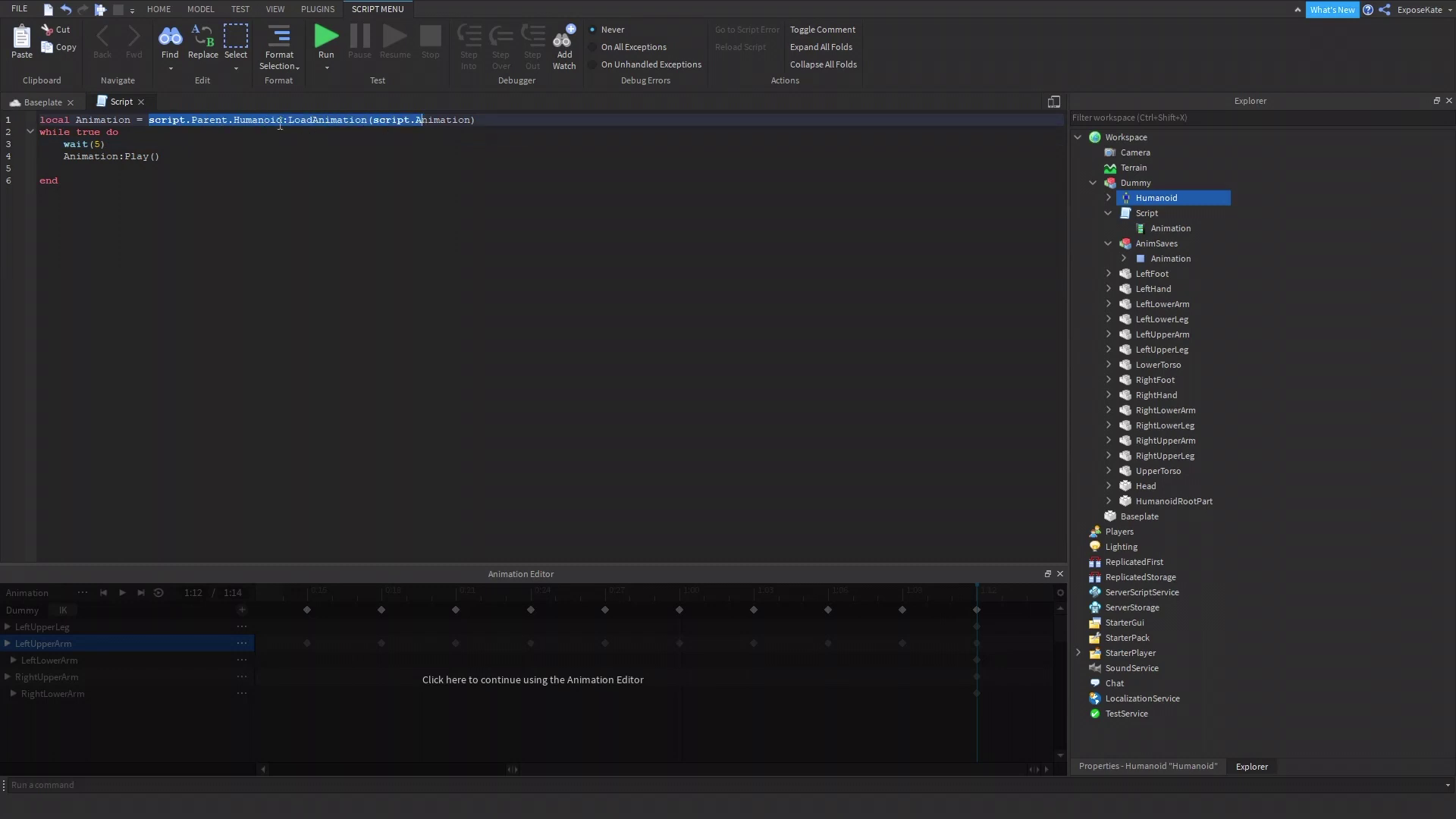
double_click(267, 122)
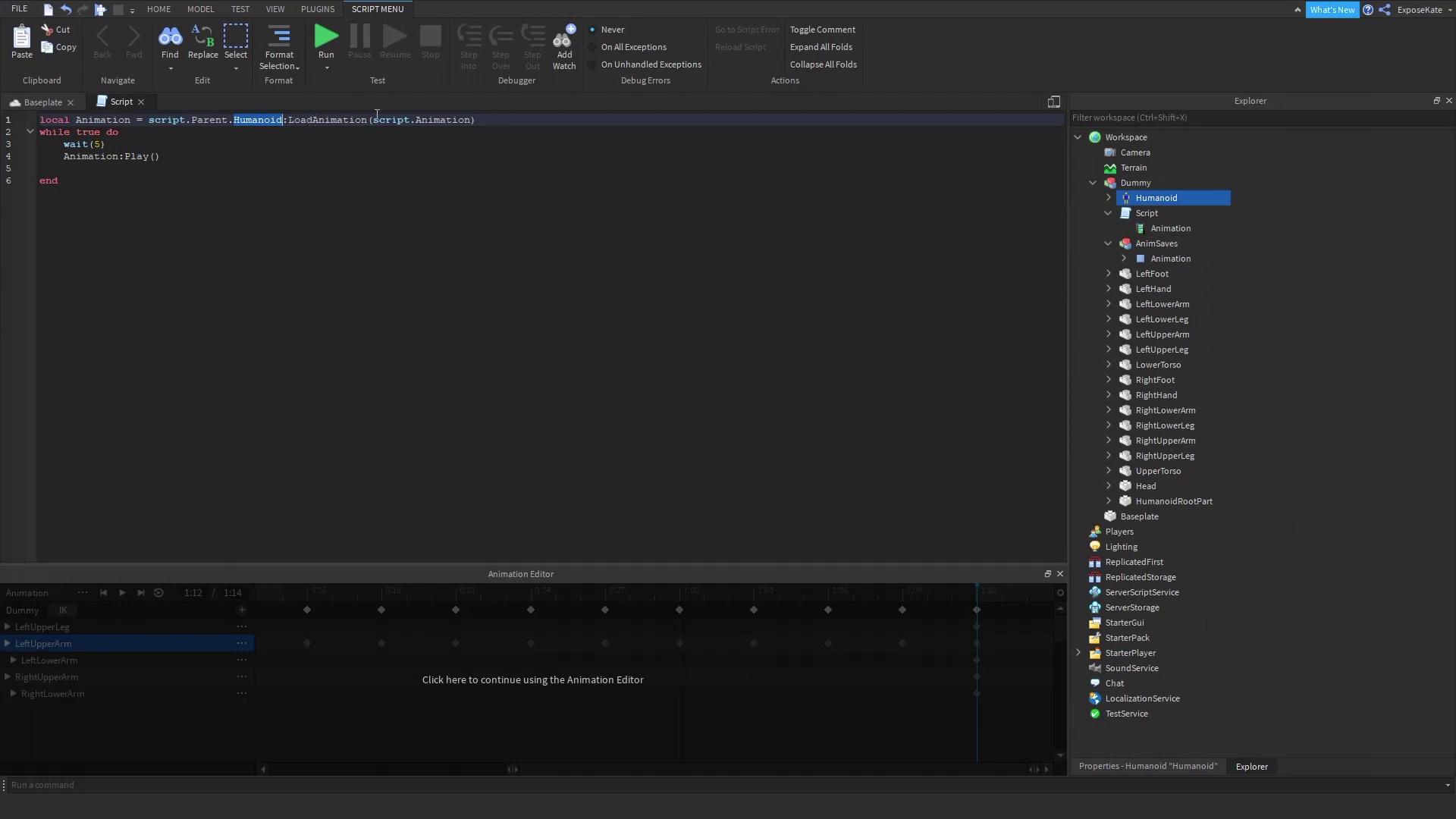
left_click(1166, 229)
left_click(1166, 768)
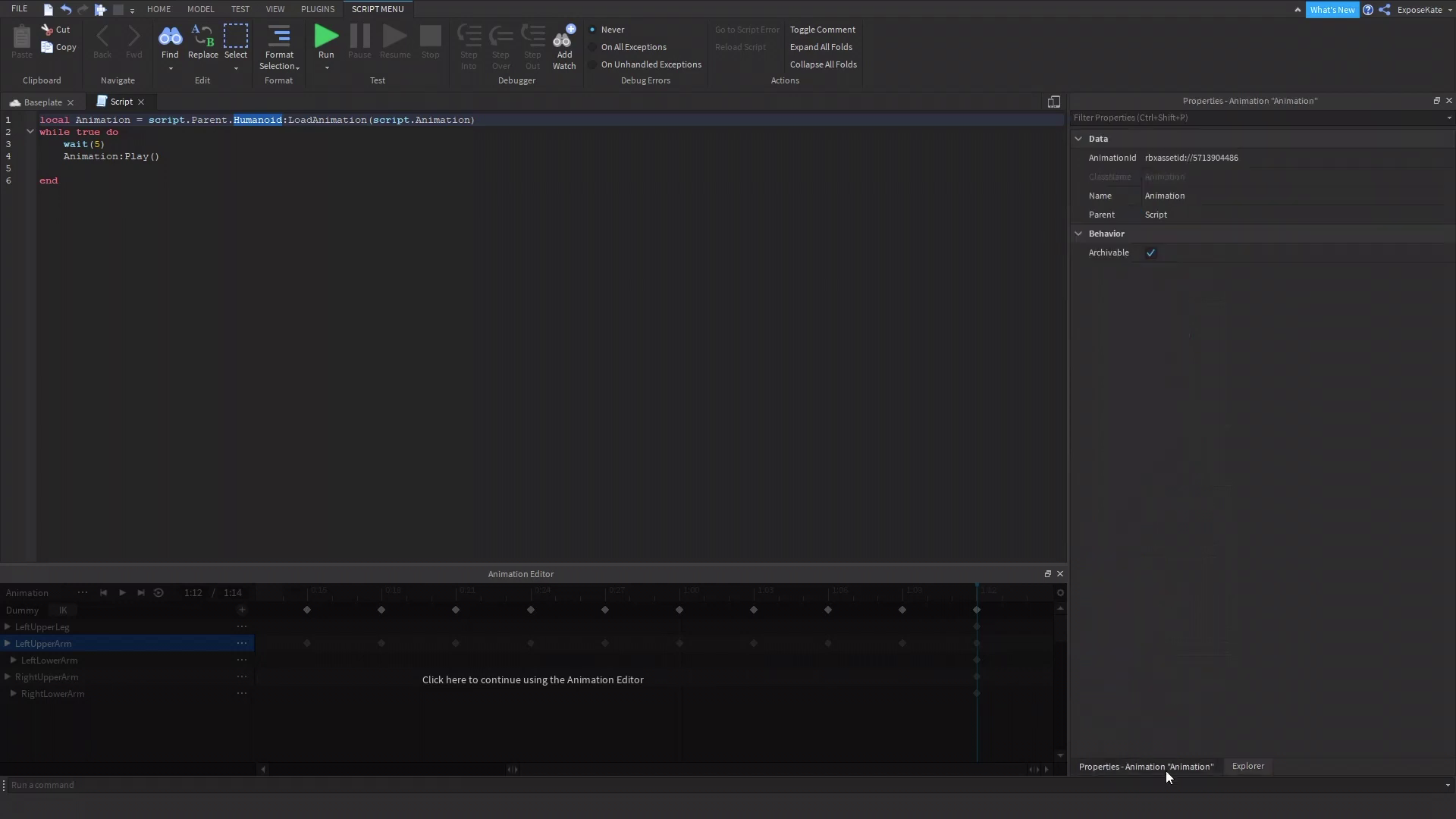
left_click(42, 102)
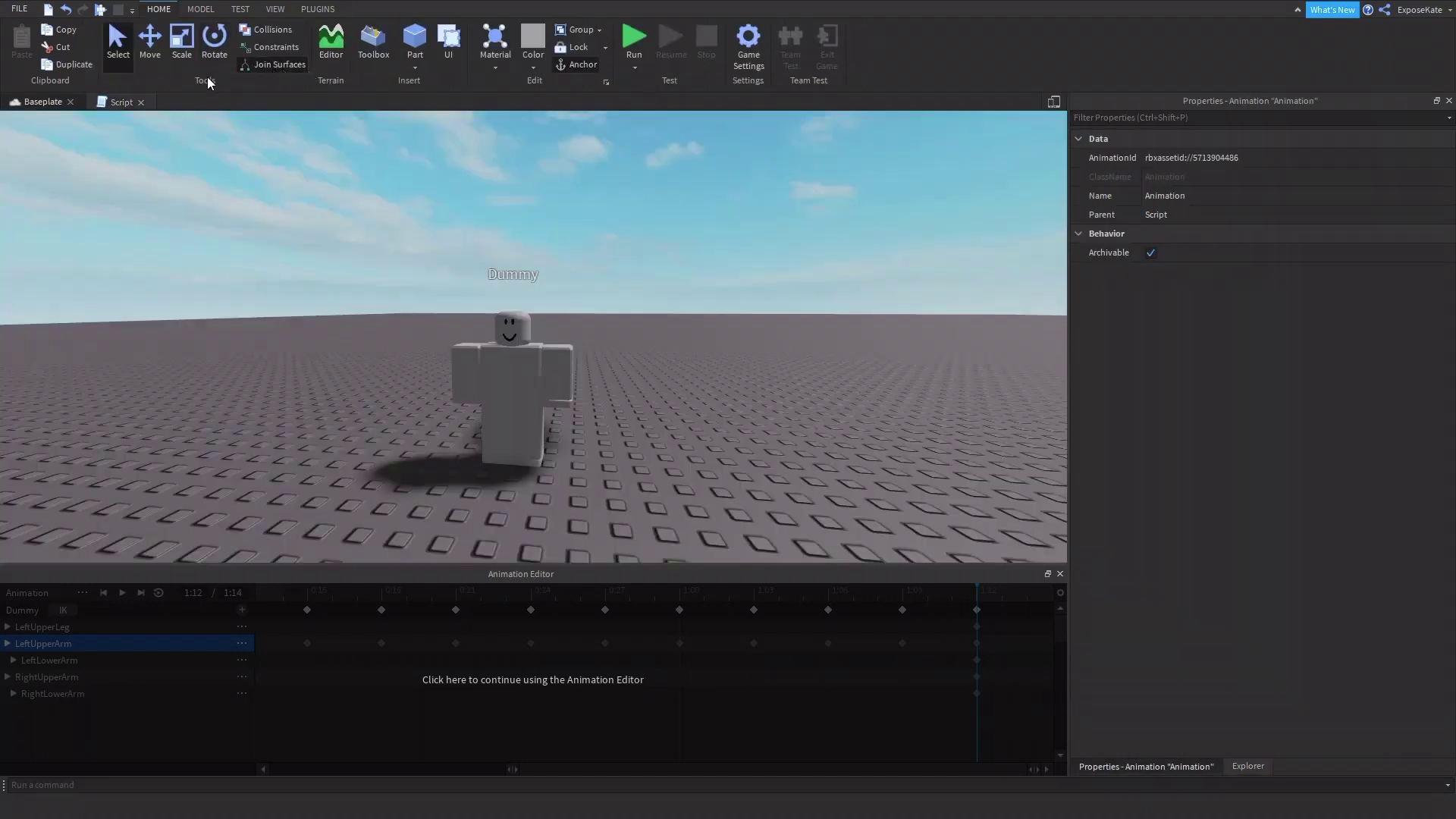